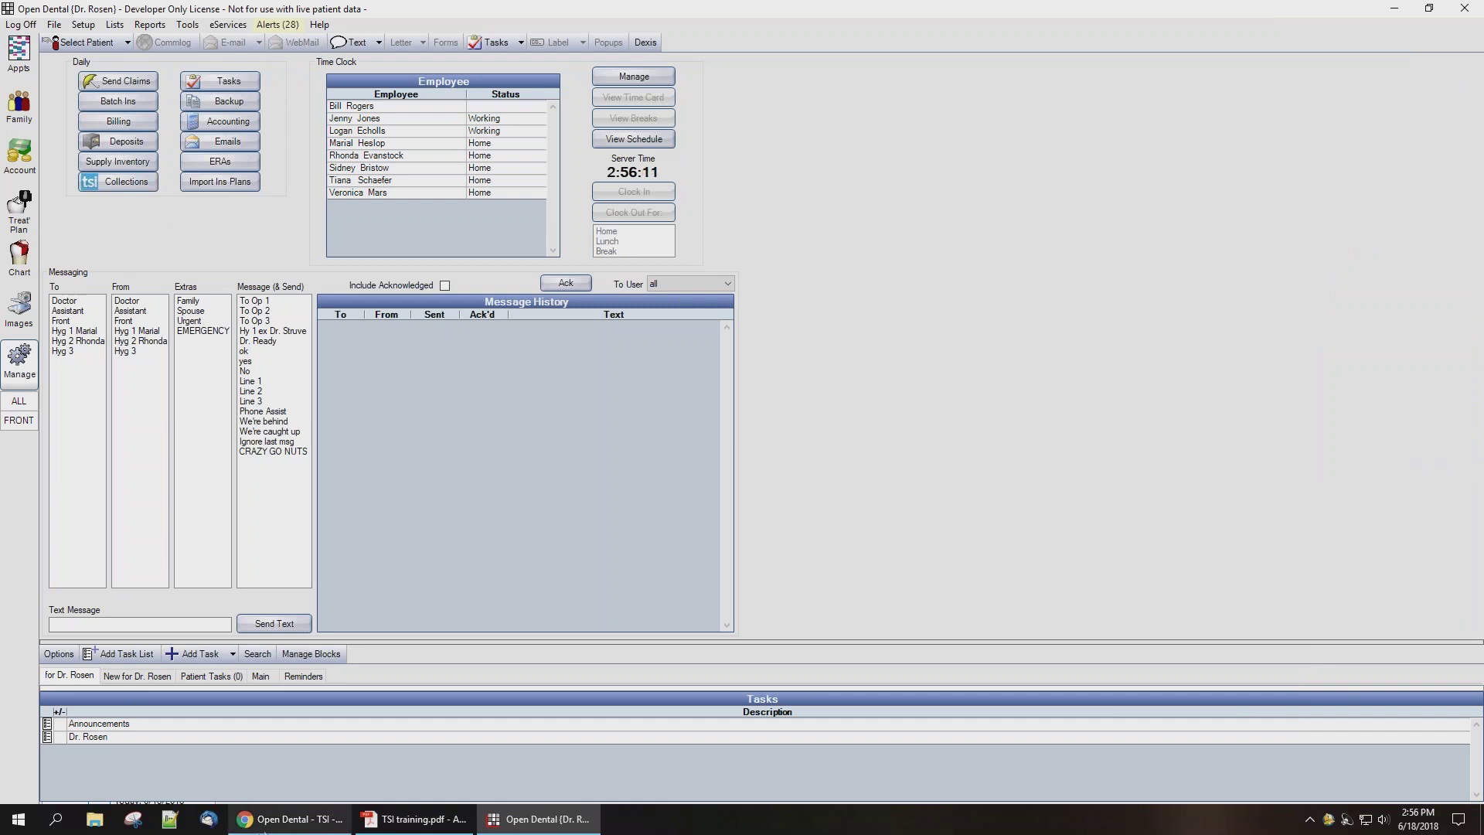
Step: Switch back to Open Dental and open the Billing Types list in Setup Definitions
click(289, 818)
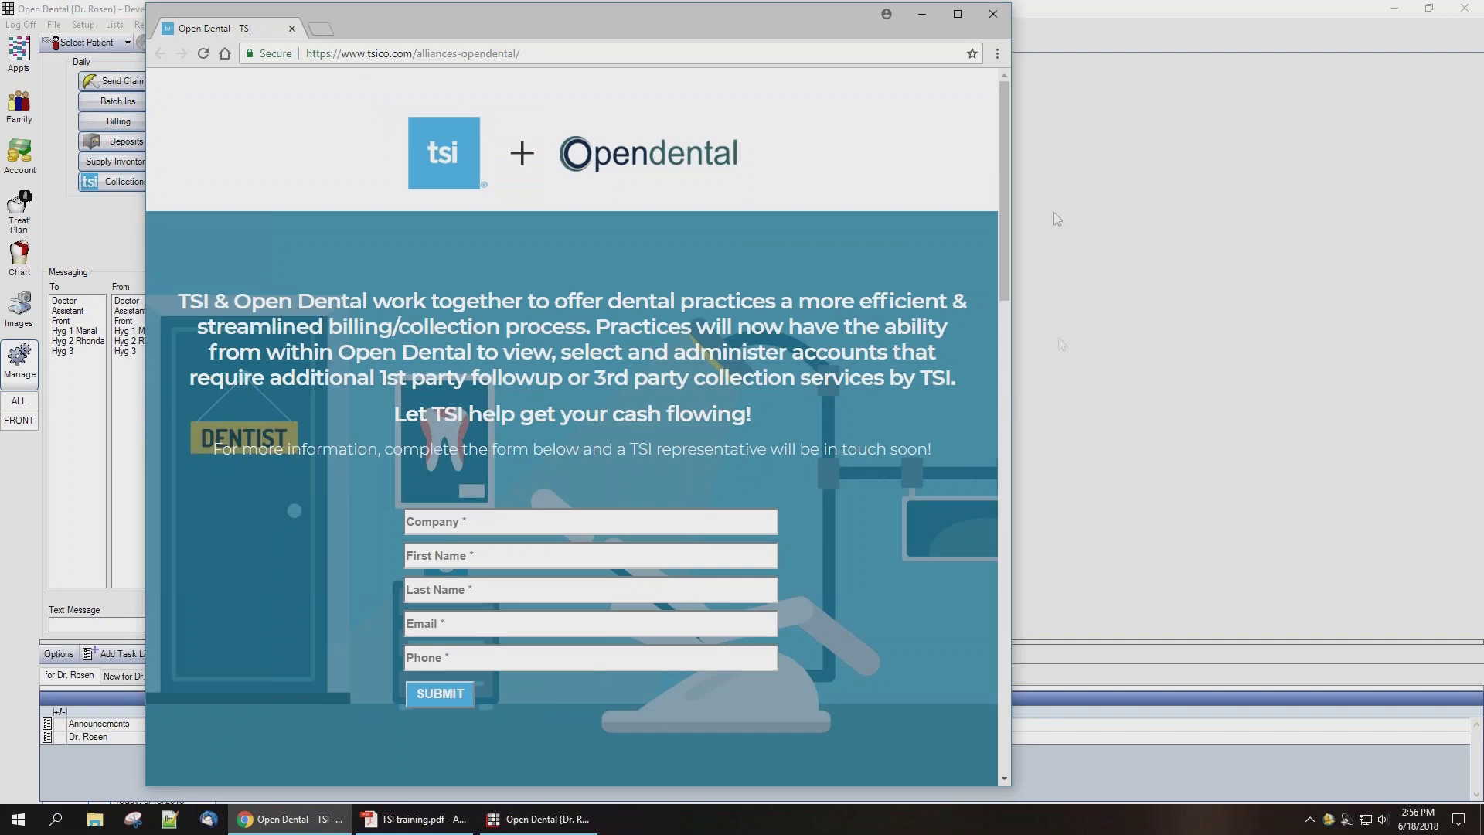
click(1057, 27)
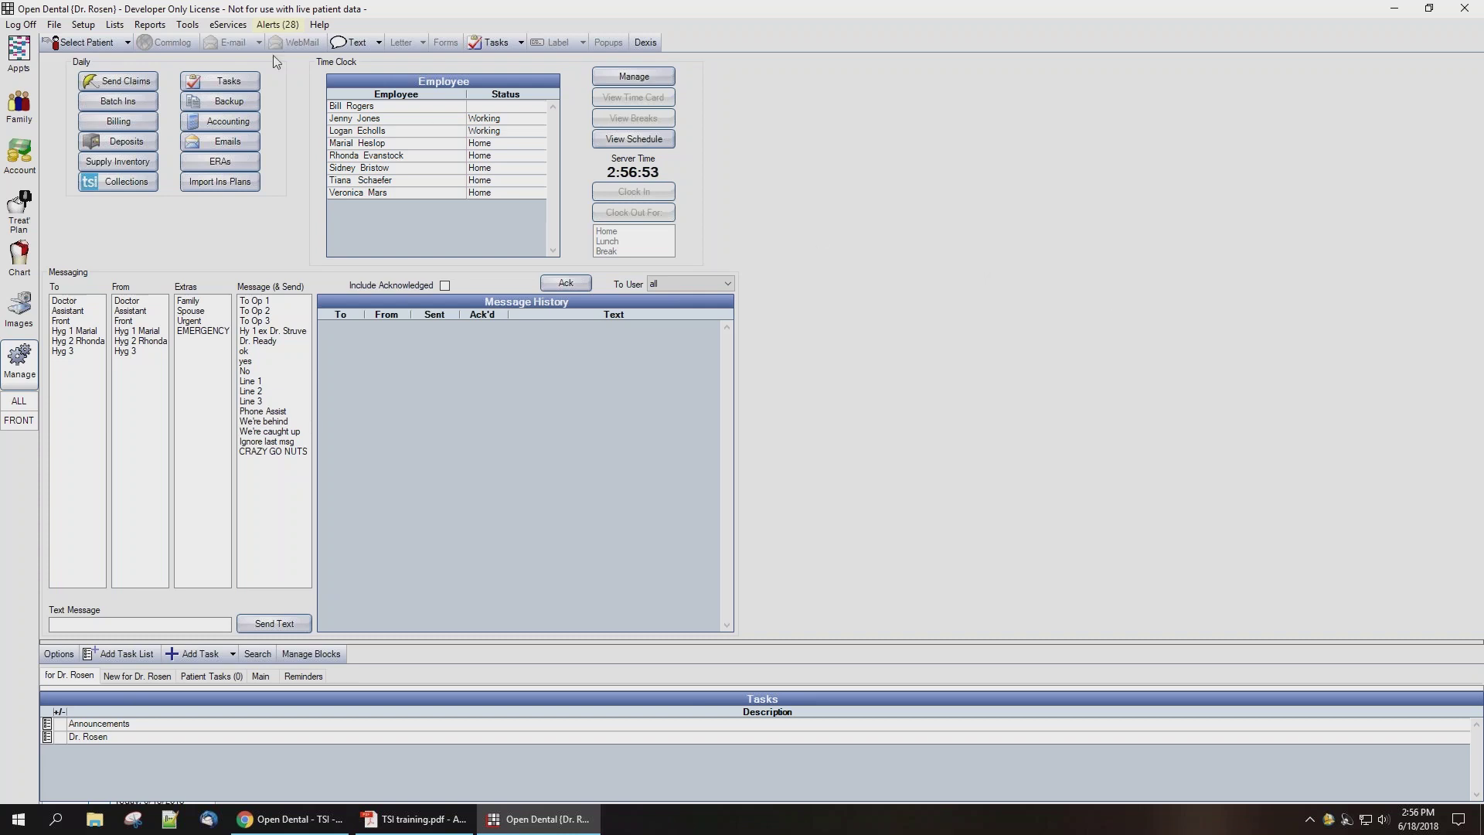
click(82, 24)
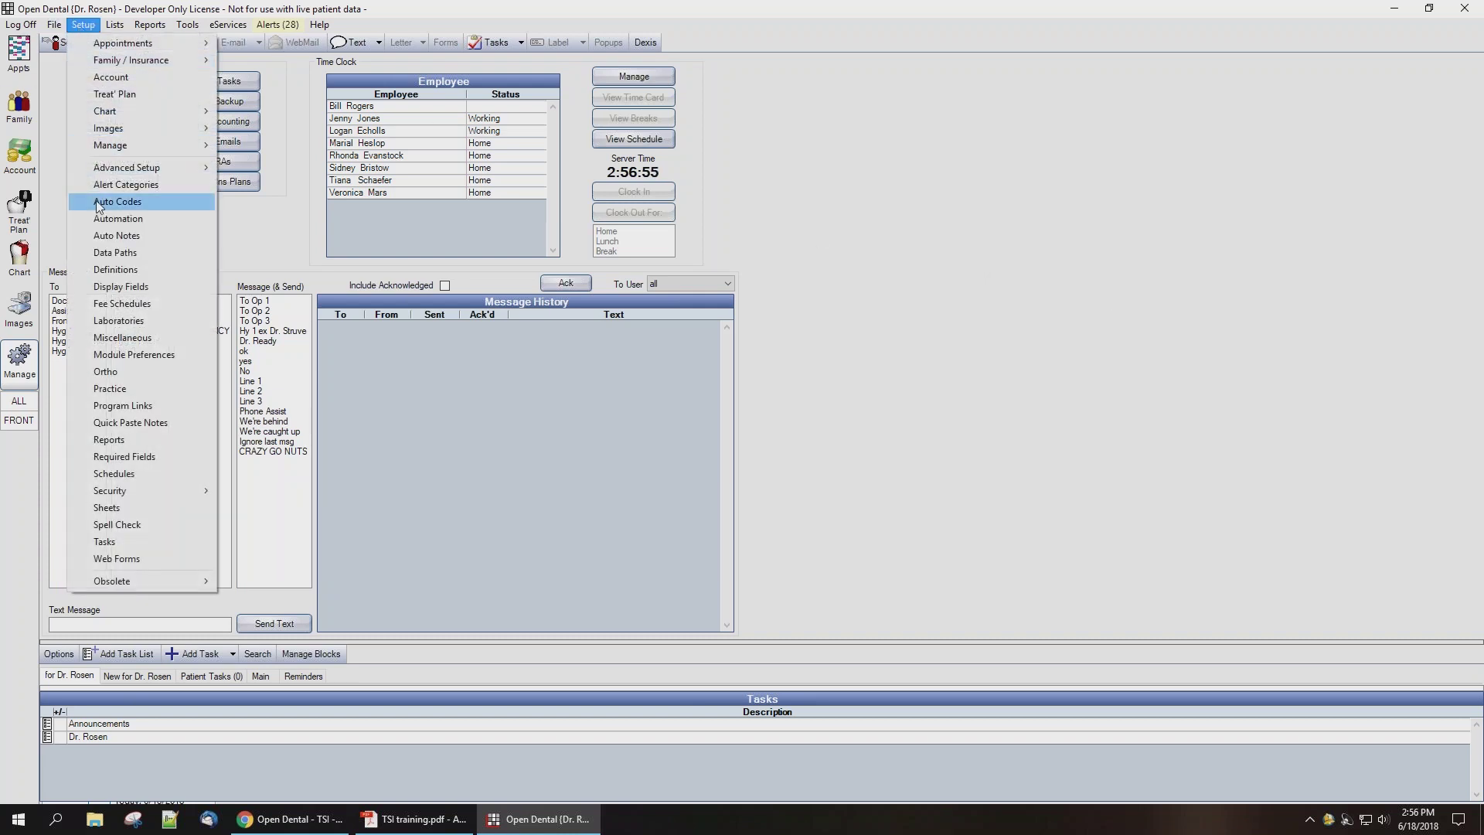
click(114, 269)
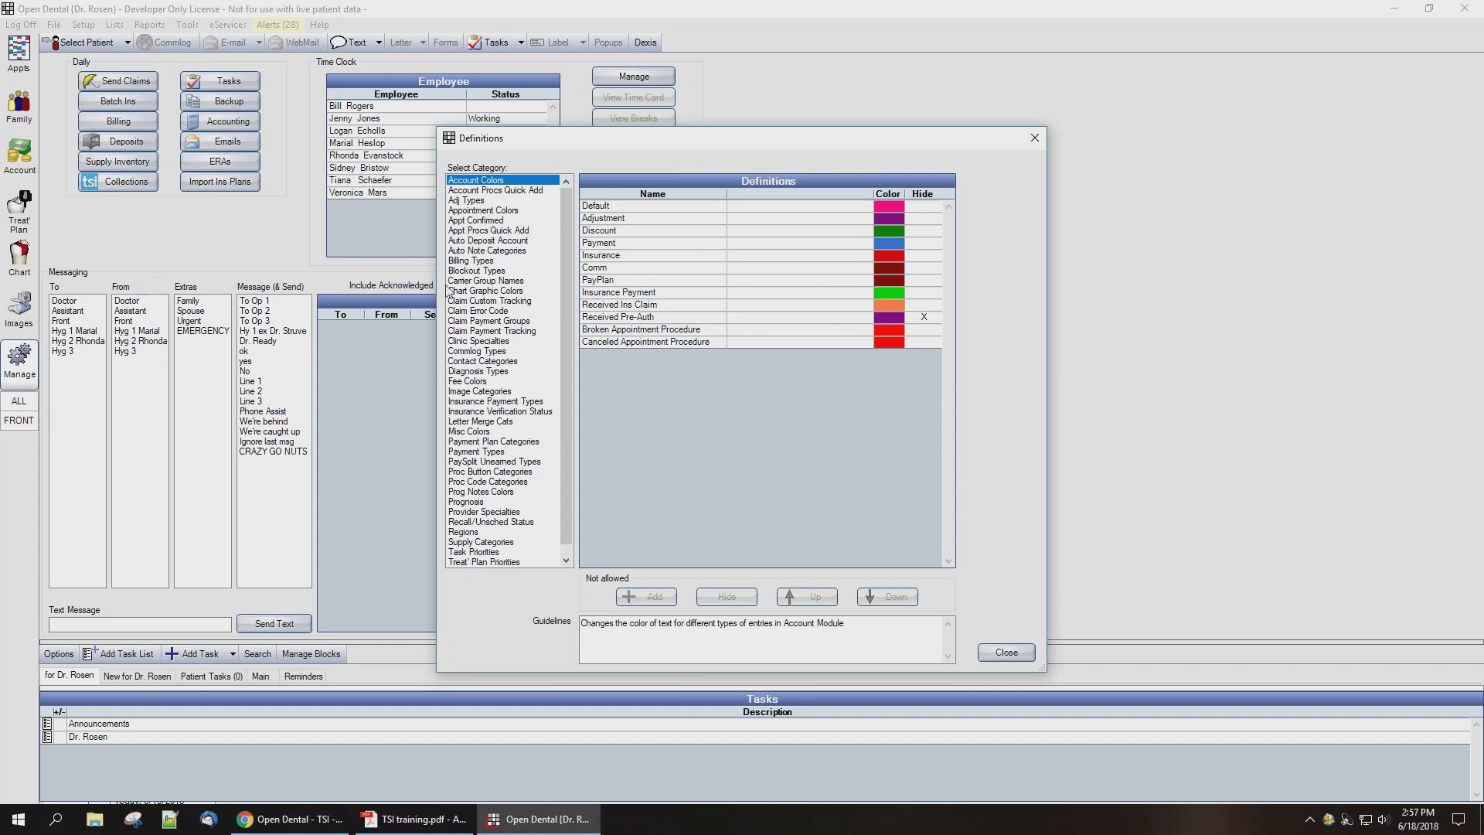
click(462, 261)
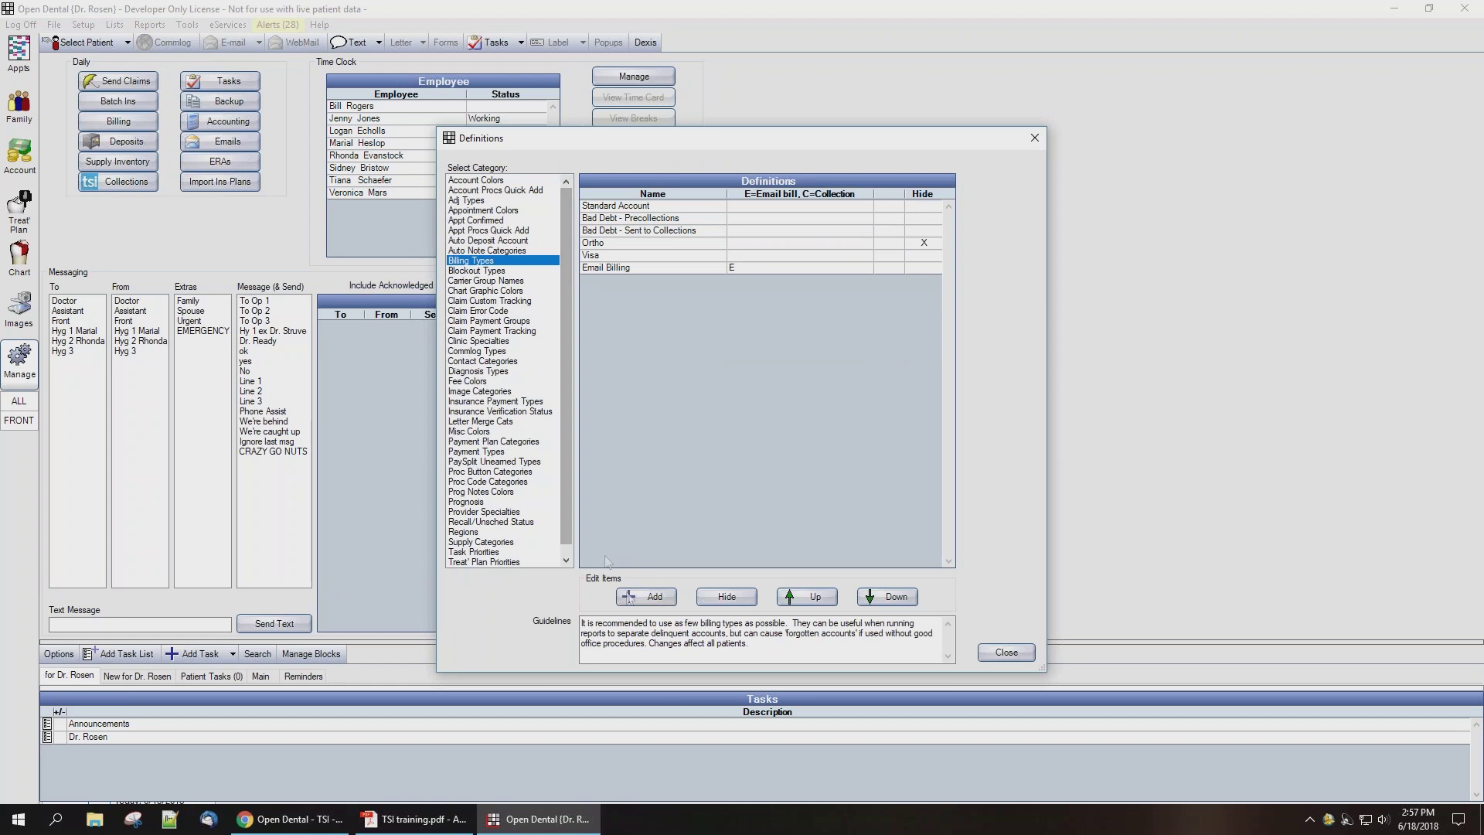
Step: Add a 'TSI Collections' billing type flagged C for collections, and close Definitions
click(630, 599)
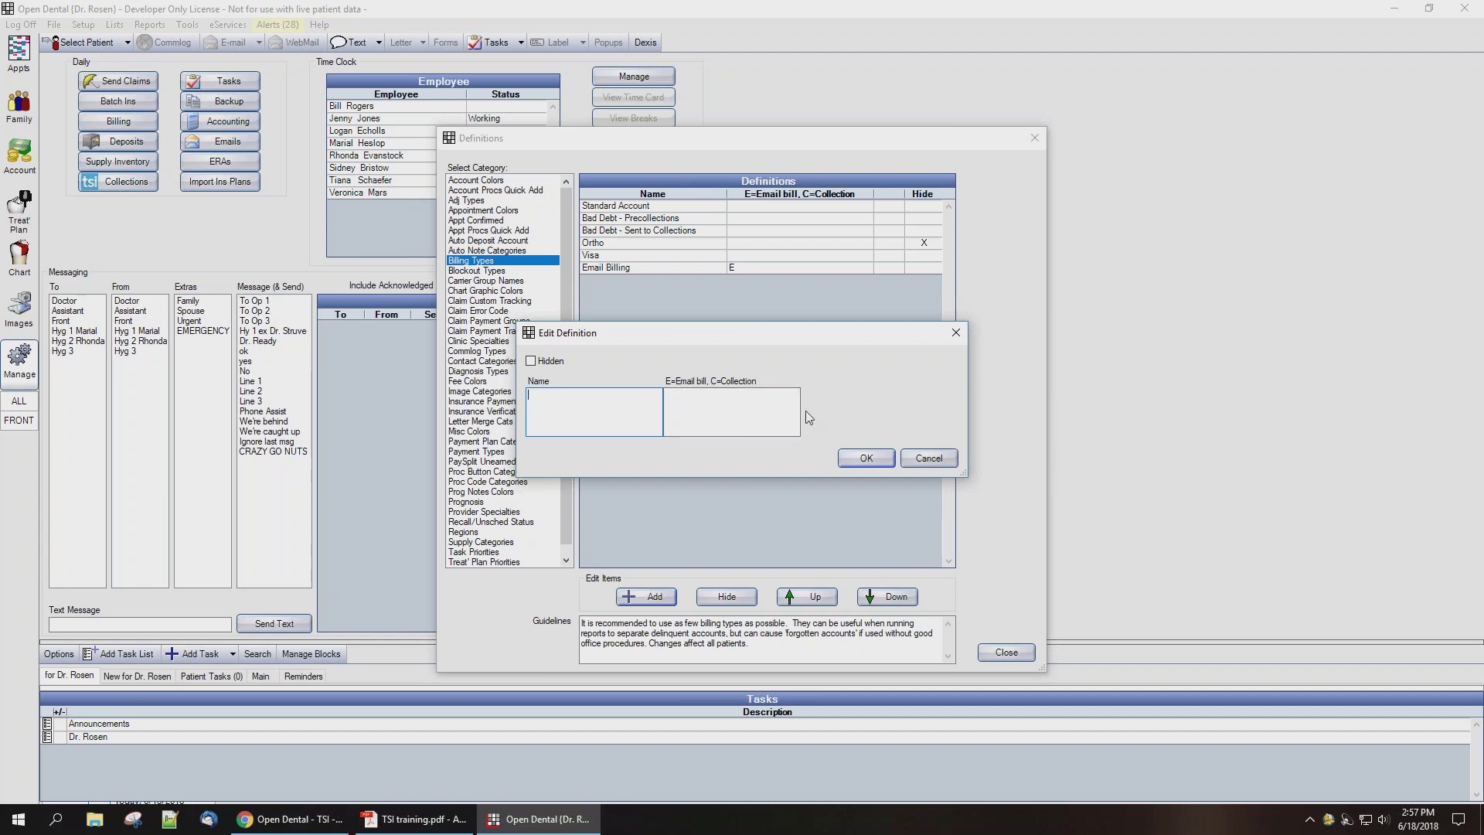
click(756, 401)
text(TSI Collections)
click(870, 461)
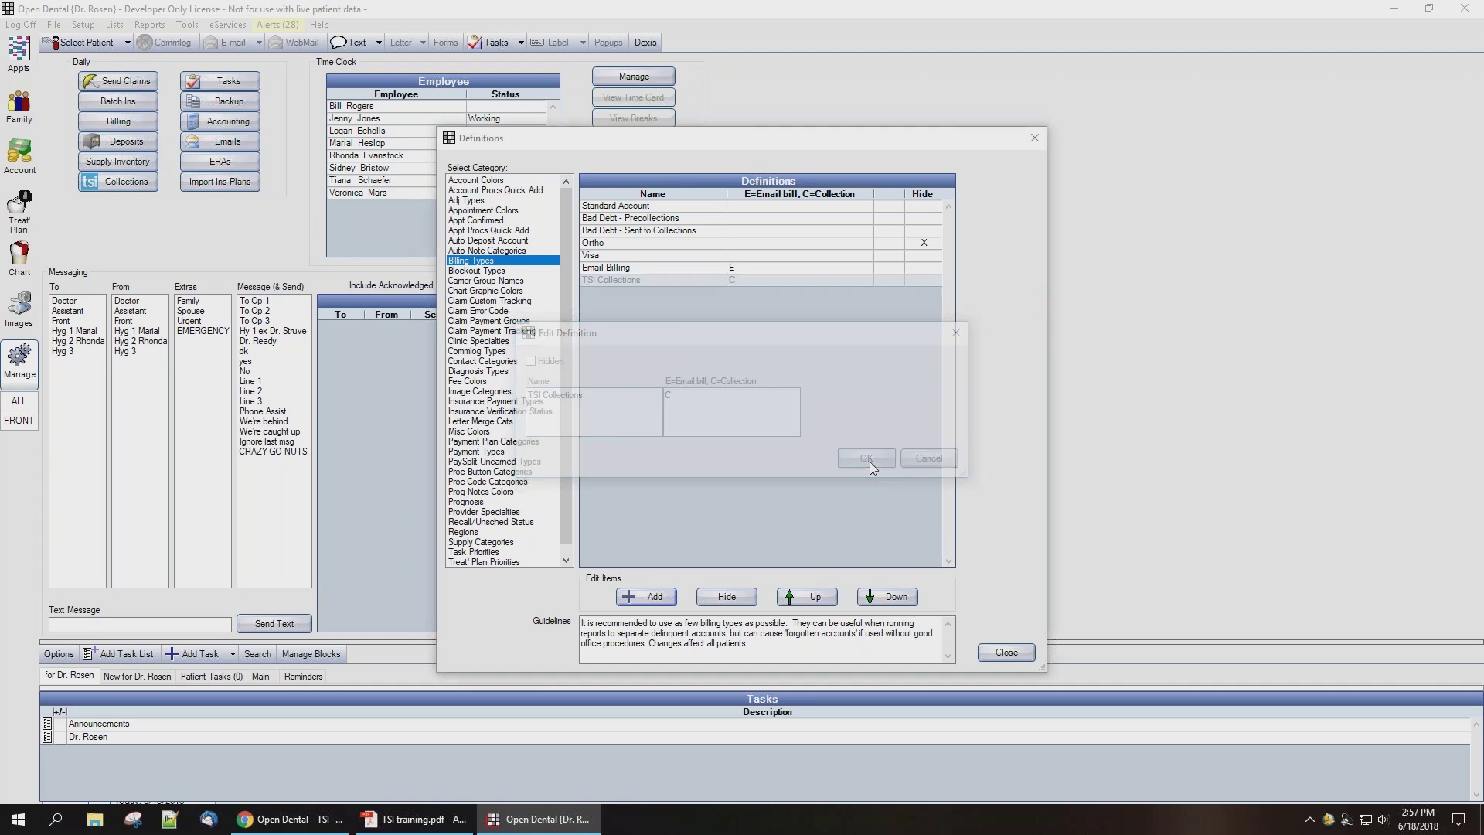
click(1006, 653)
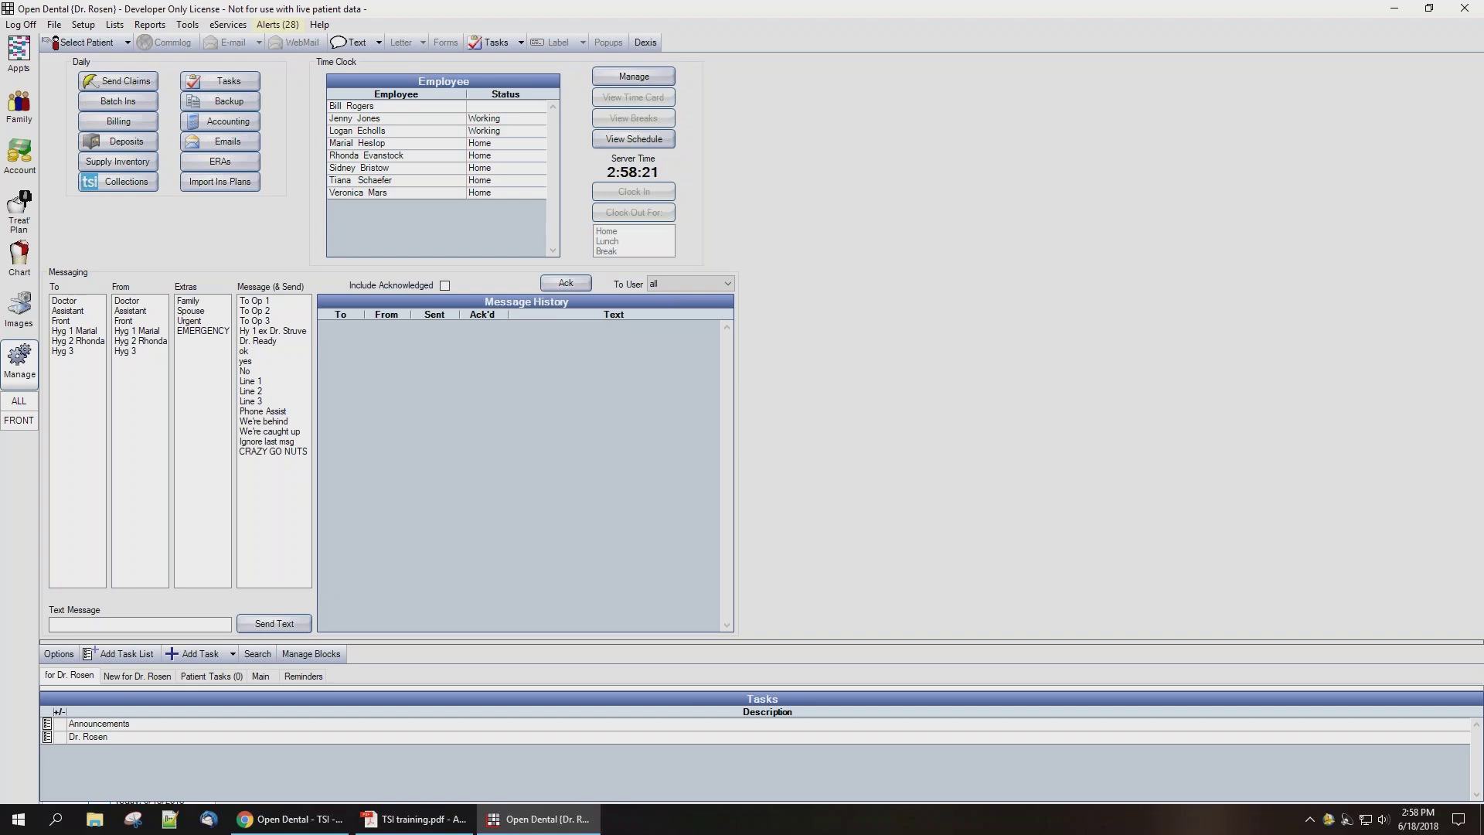
click(149, 123)
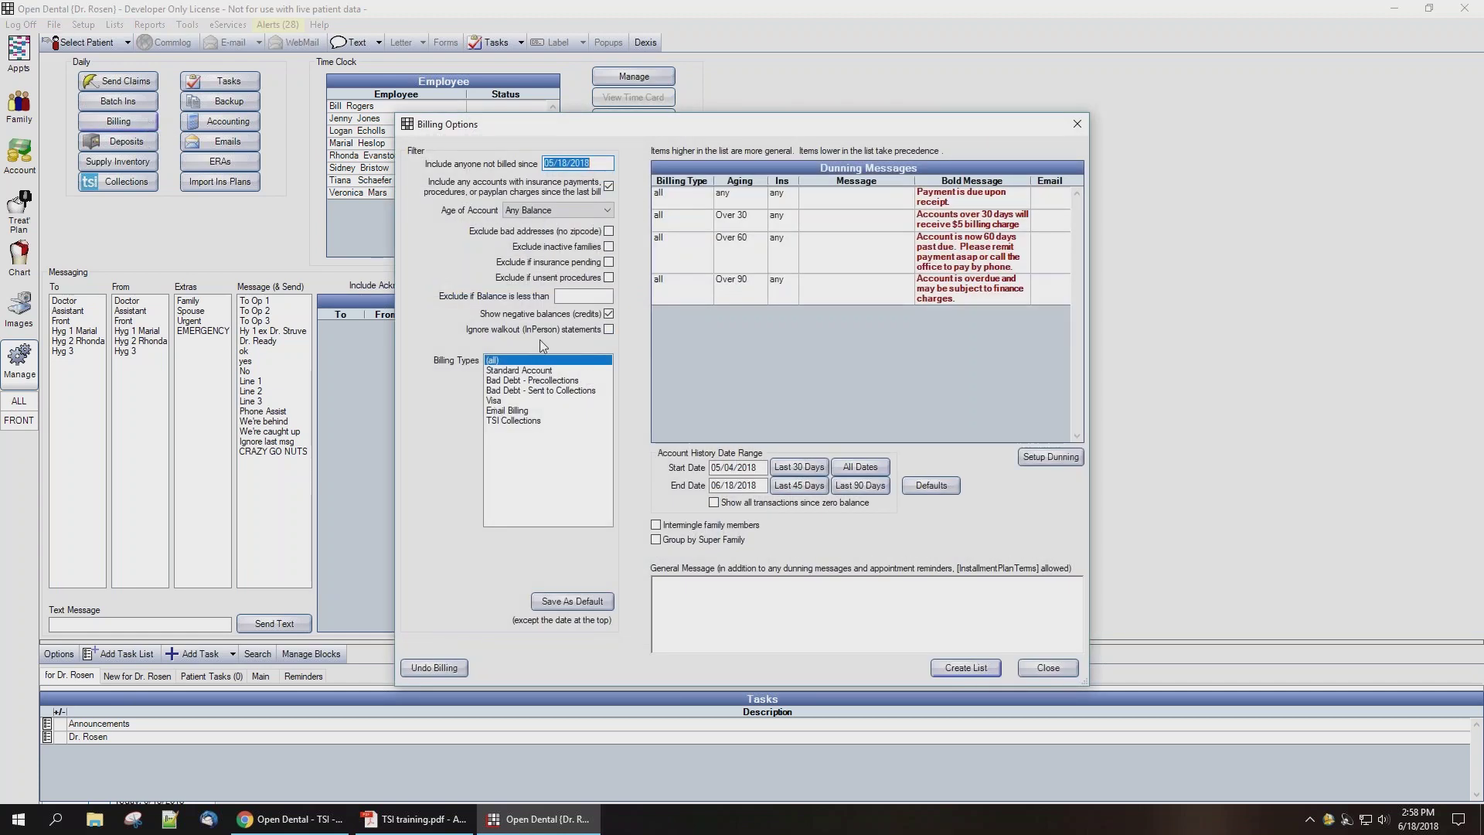
click(530, 421)
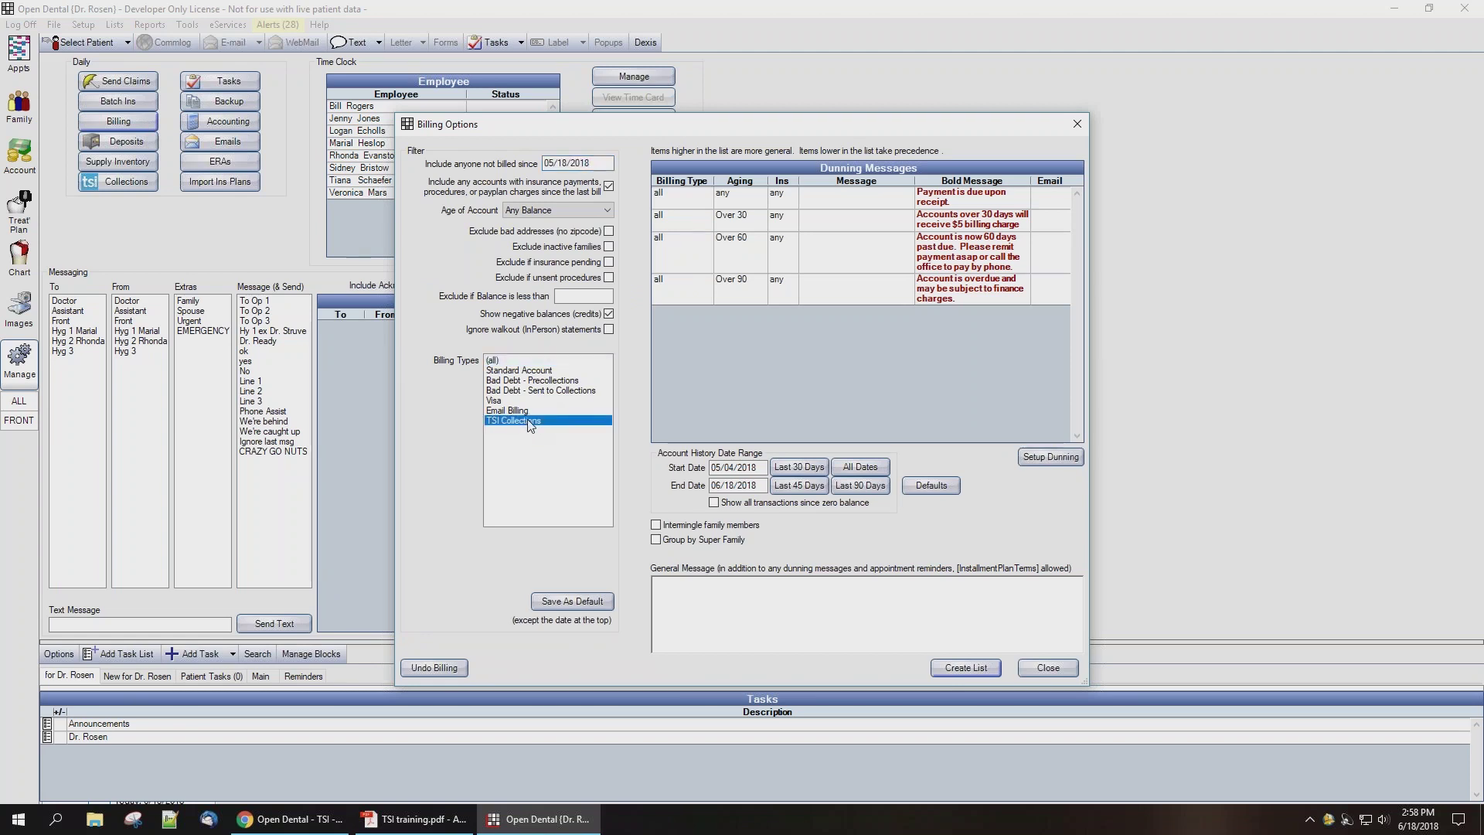
click(515, 372)
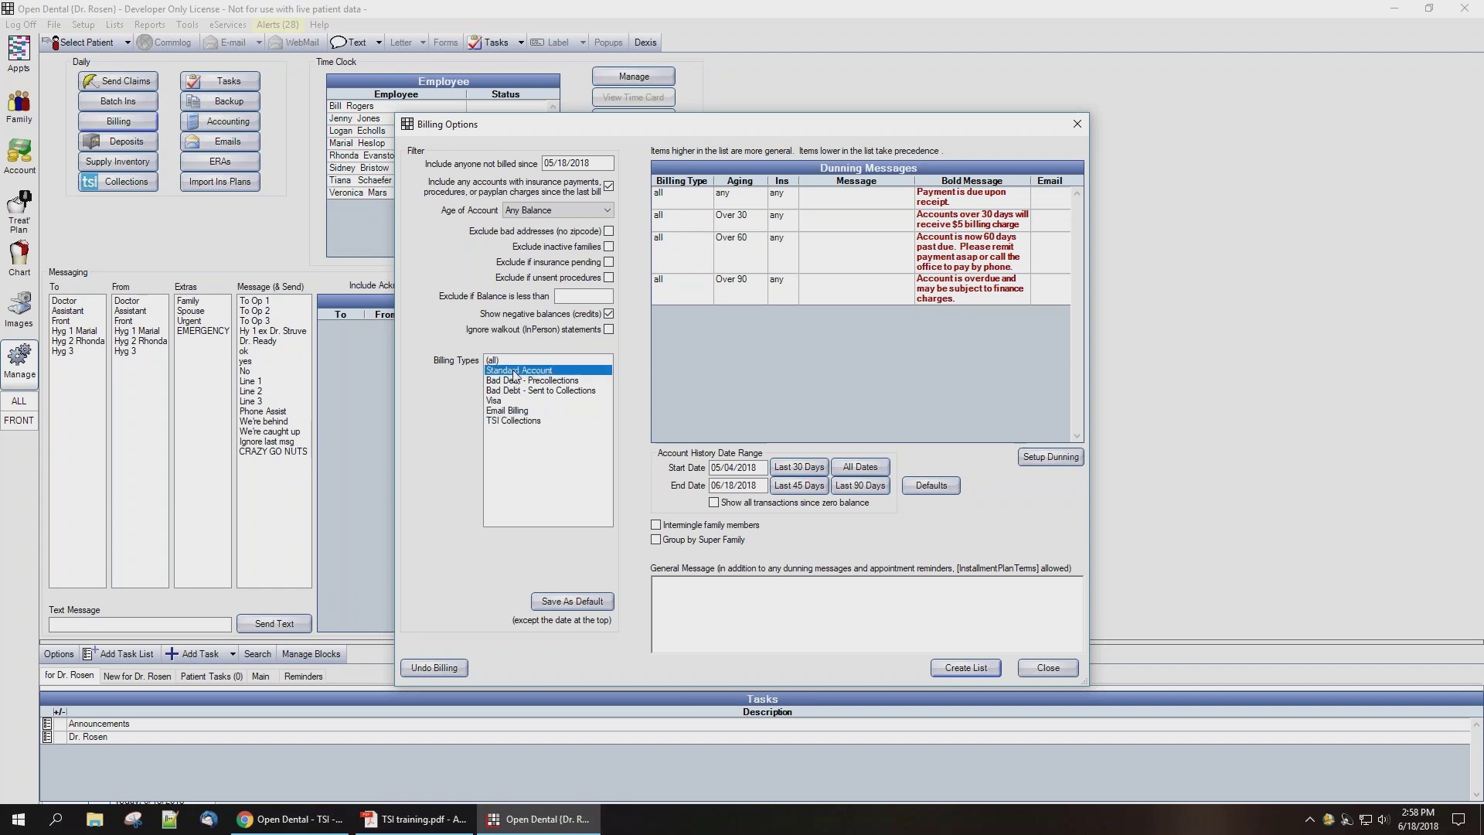
shift+click(522, 414)
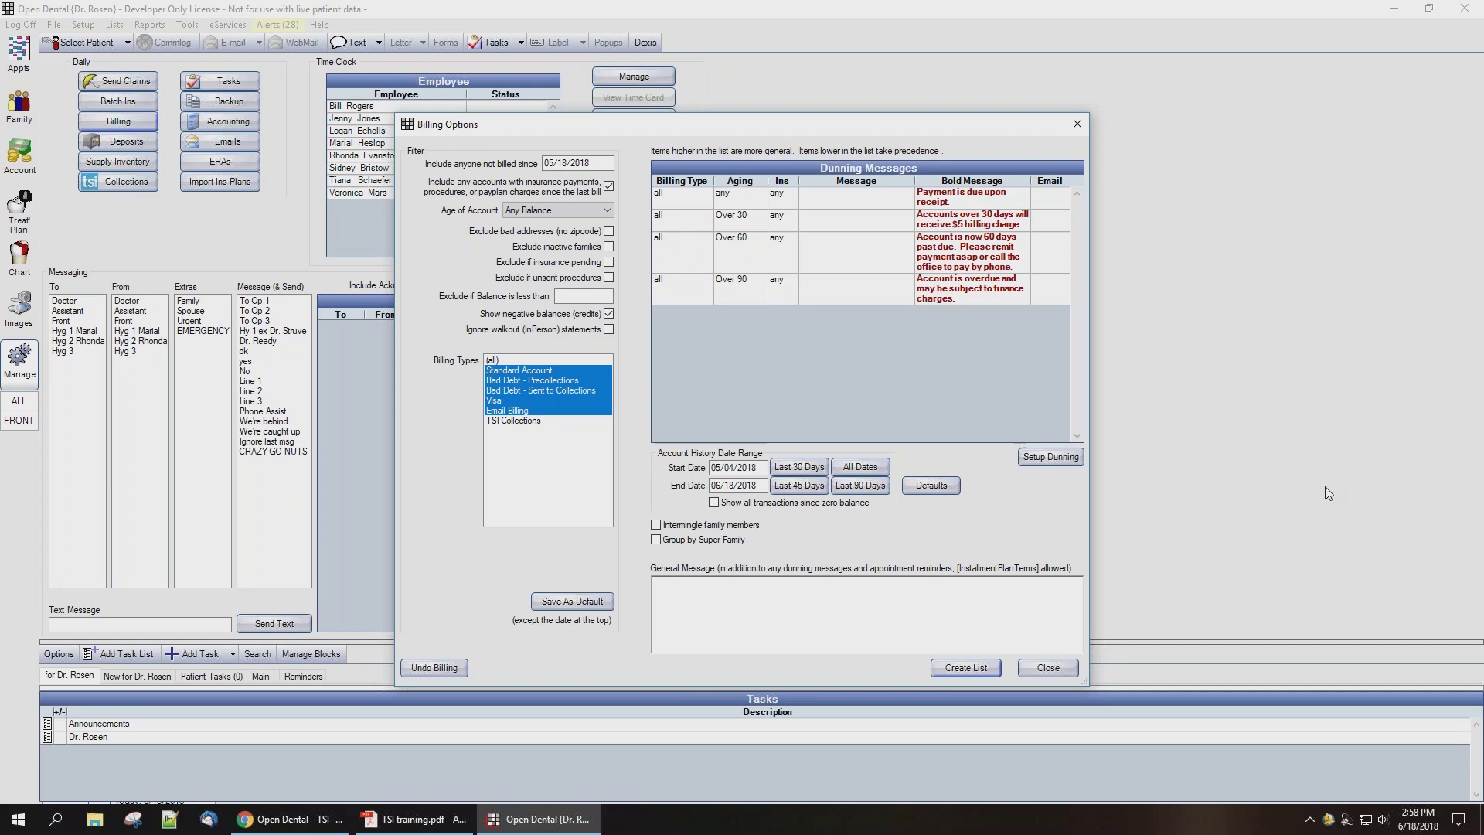
click(1058, 670)
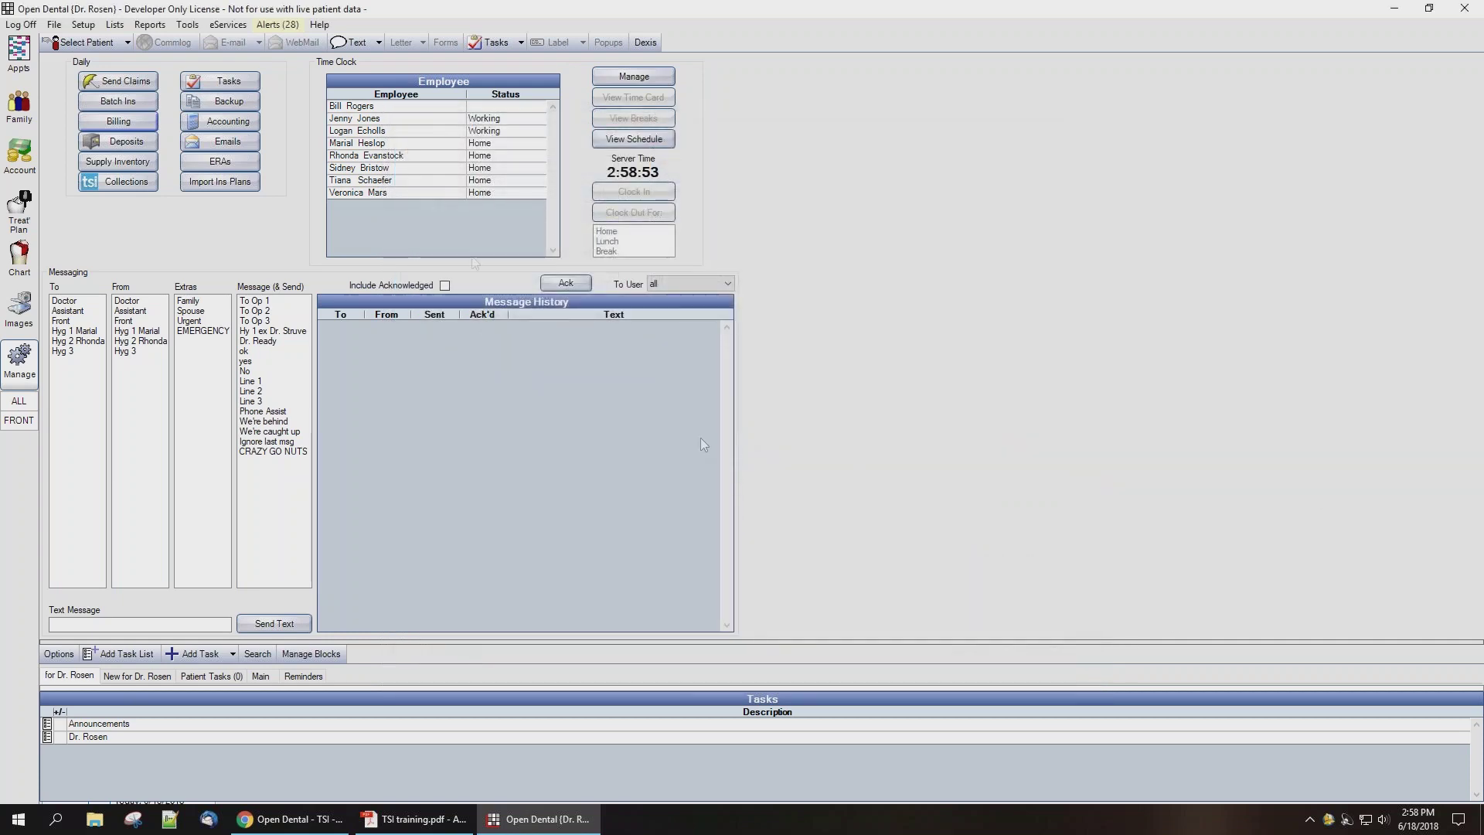
Step: Enable the Transworld Systems (TSI) link in Program Links
click(84, 25)
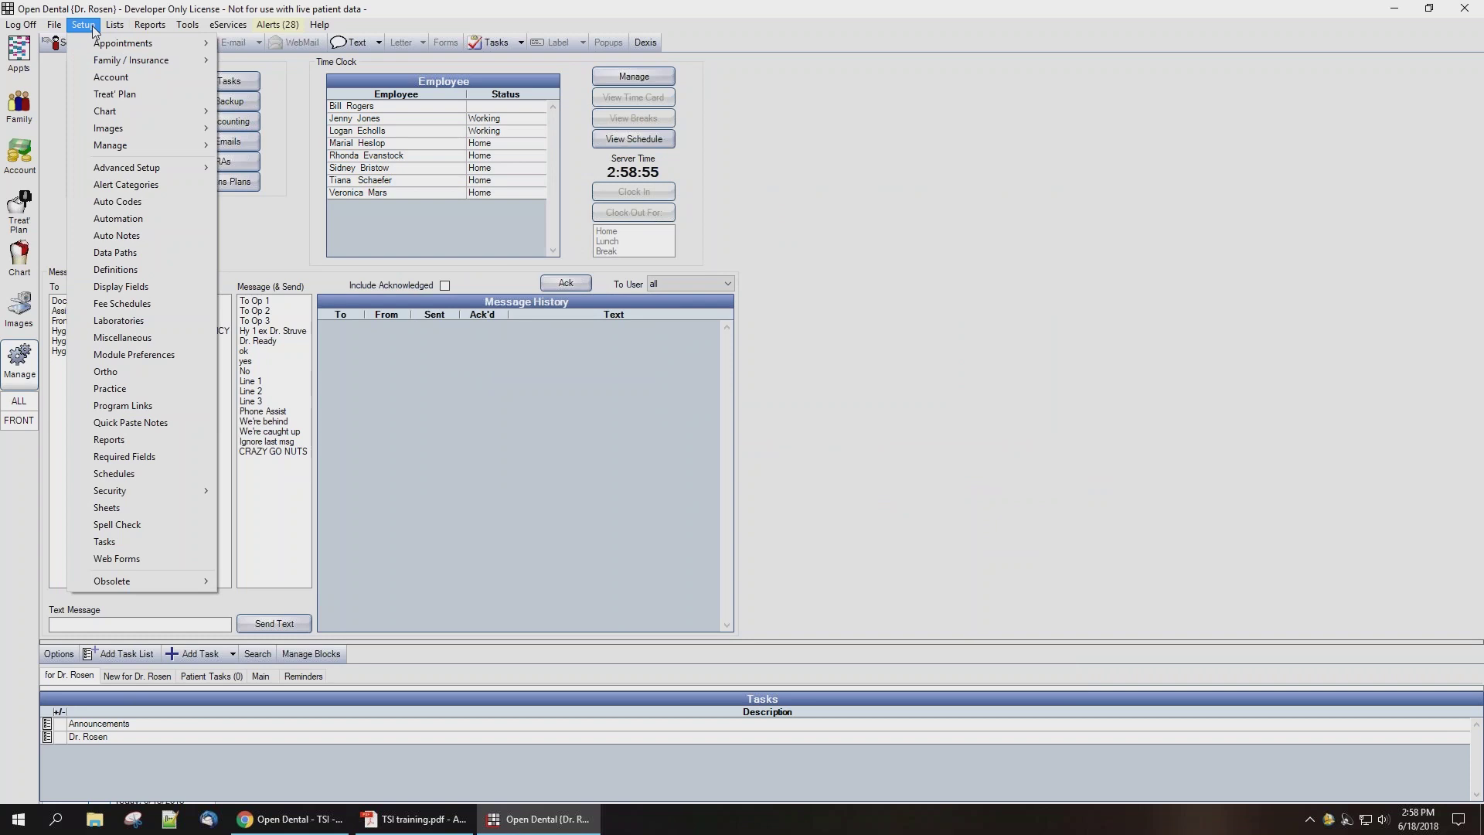
click(143, 407)
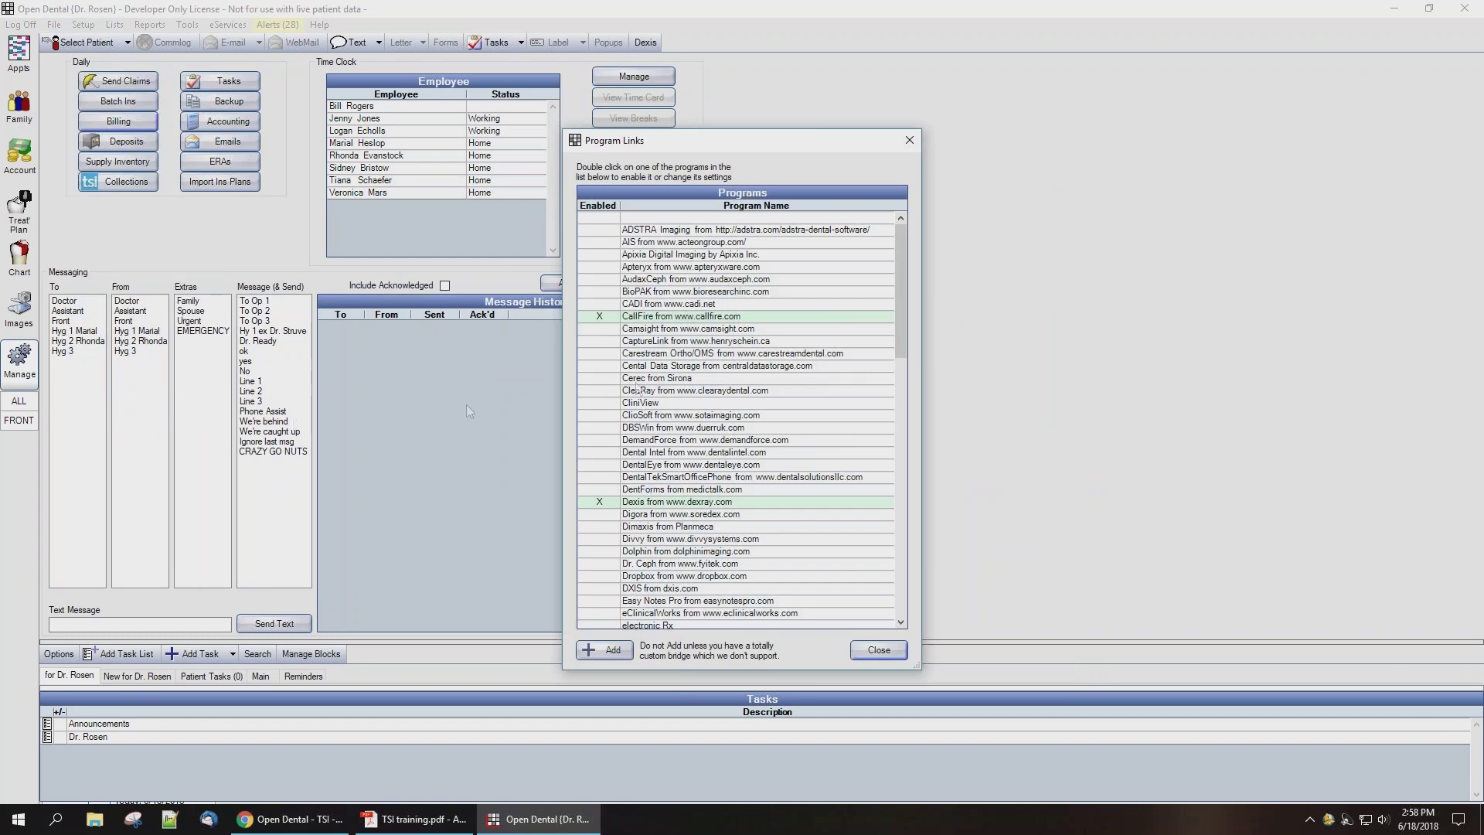
drag(901, 303, 898, 547)
double_click(786, 516)
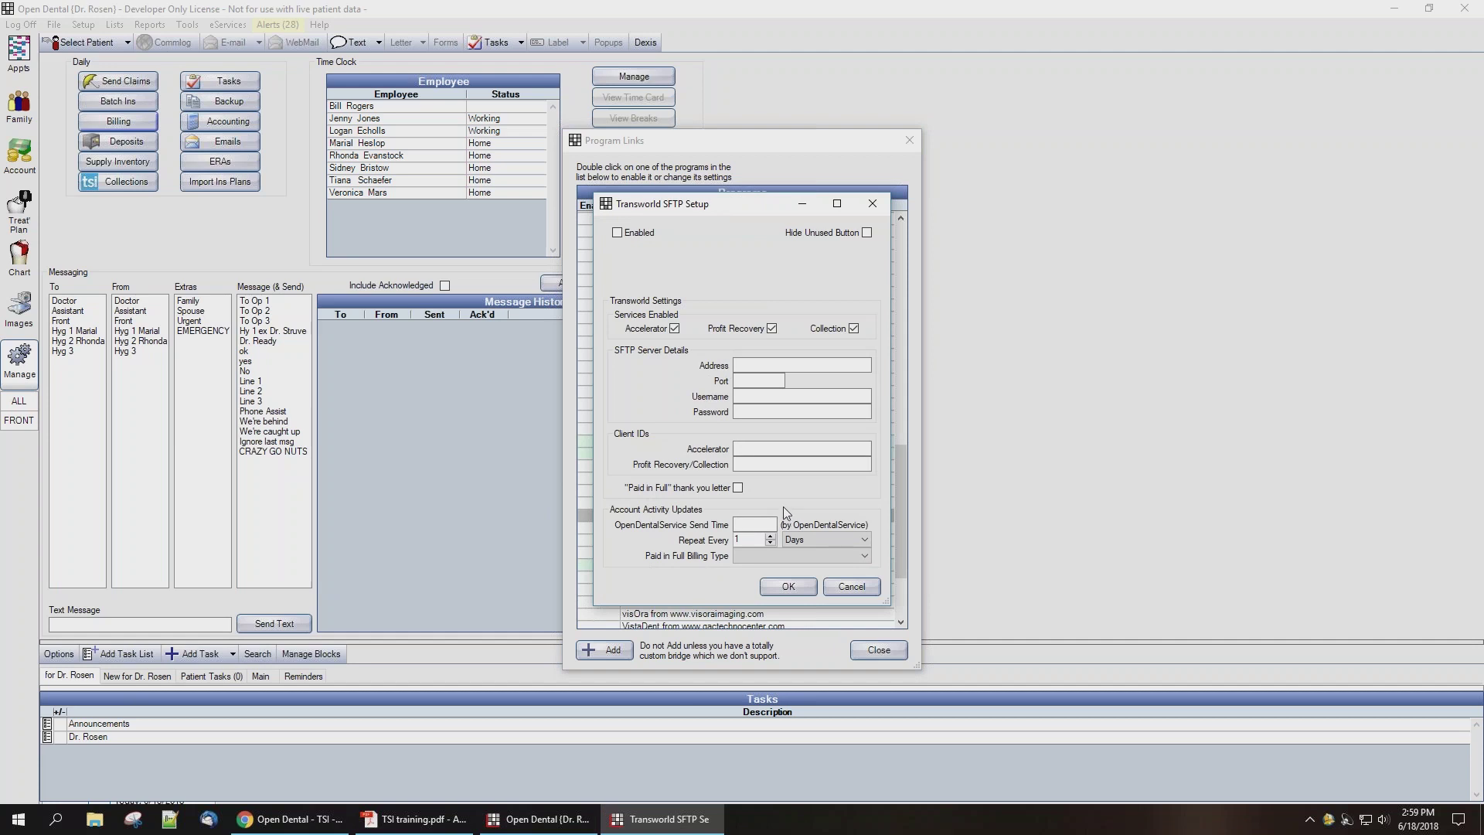
click(617, 233)
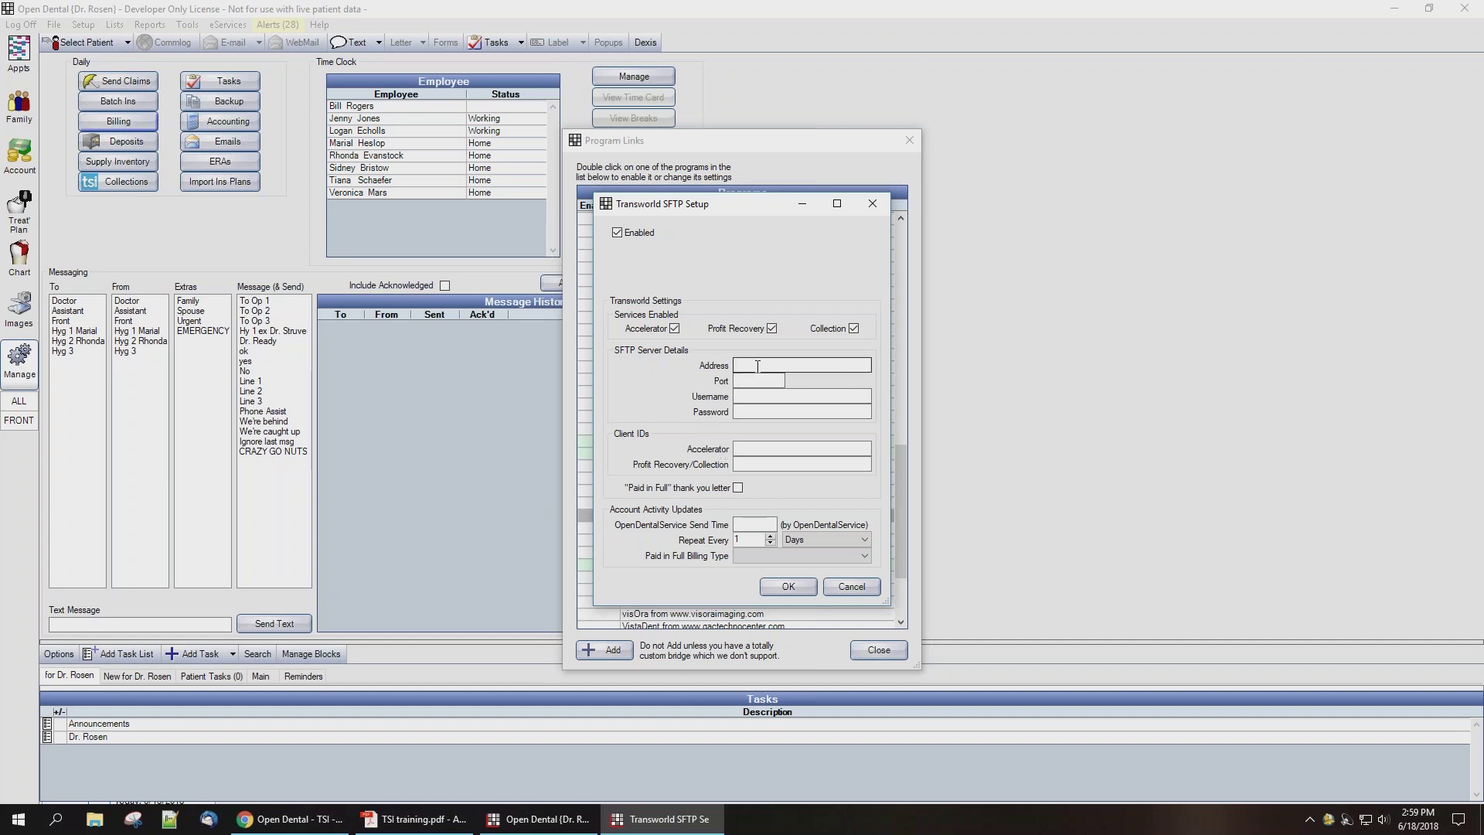
click(758, 366)
Step: Enter SFTP address clientftp.tsico.com, port 22222 and the login username, and enable Paid in Full thank-you letters
text(clientftp.tsico.com)
click(759, 381)
text(22222)
click(802, 396)
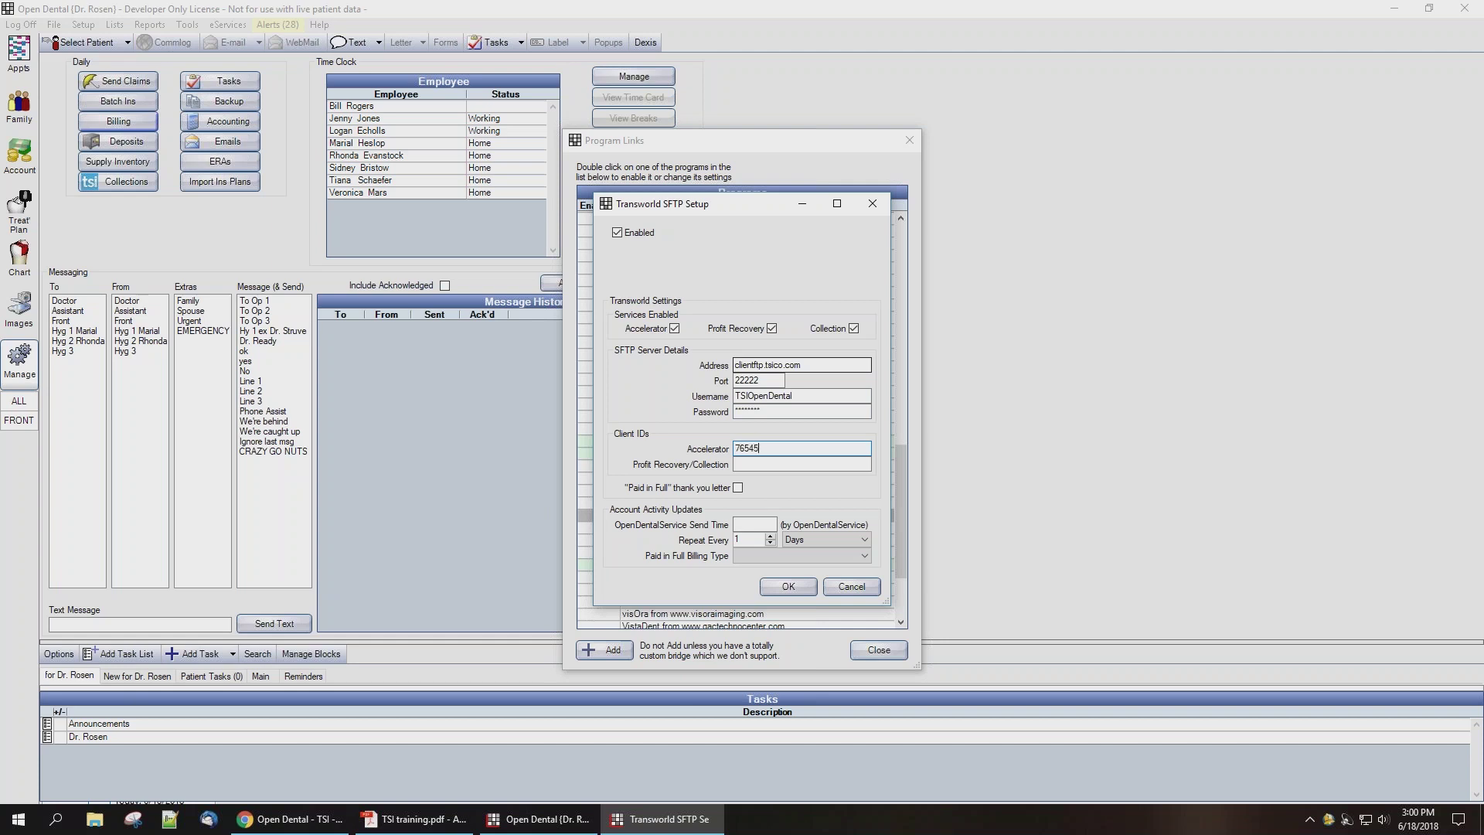
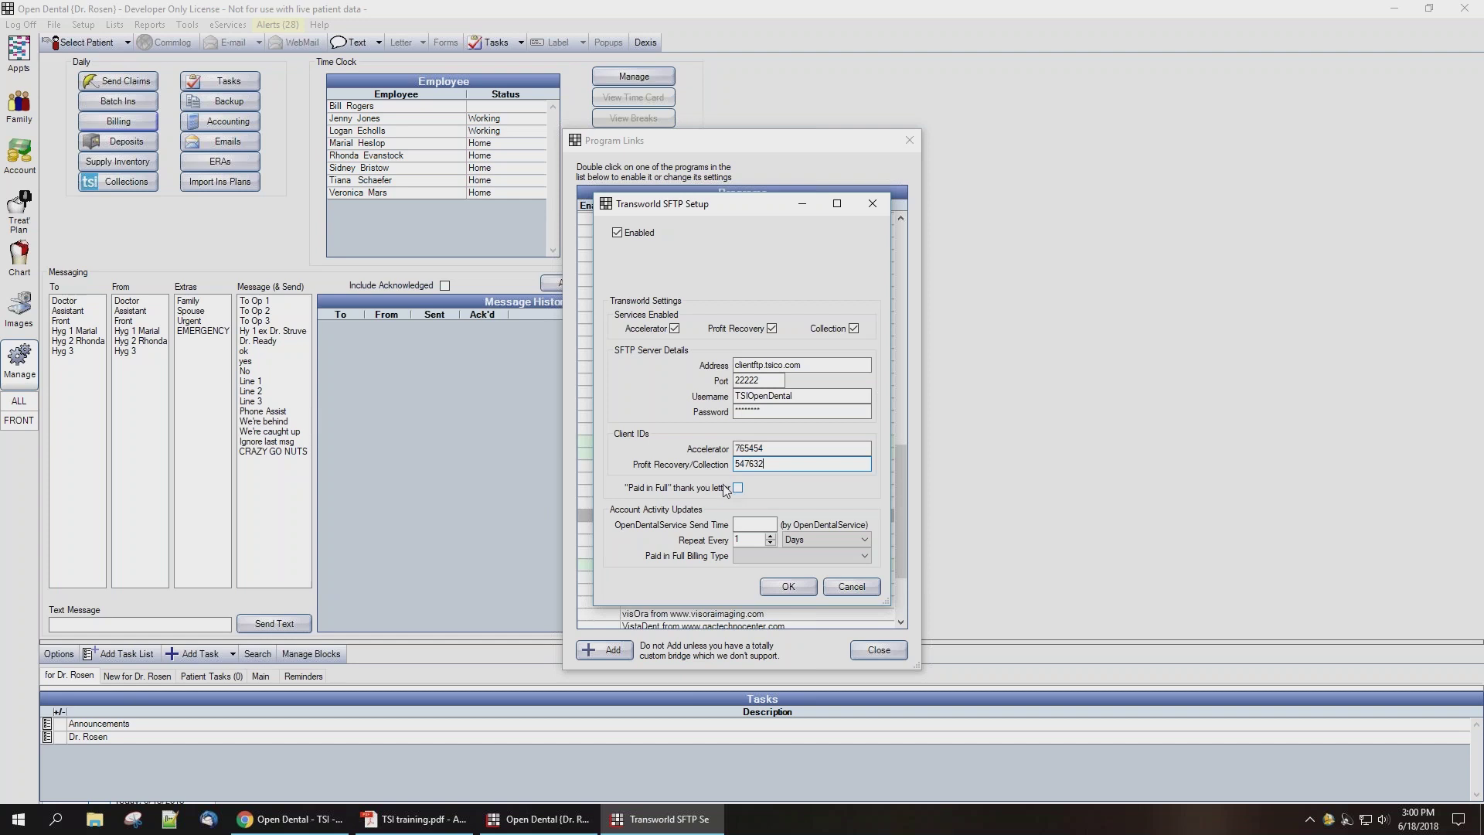
click(738, 488)
click(750, 523)
Step: Set a 7:00 PM send time and Standard Account paid-in-full billing type, then save and close Program Links
text(7:00 PM)
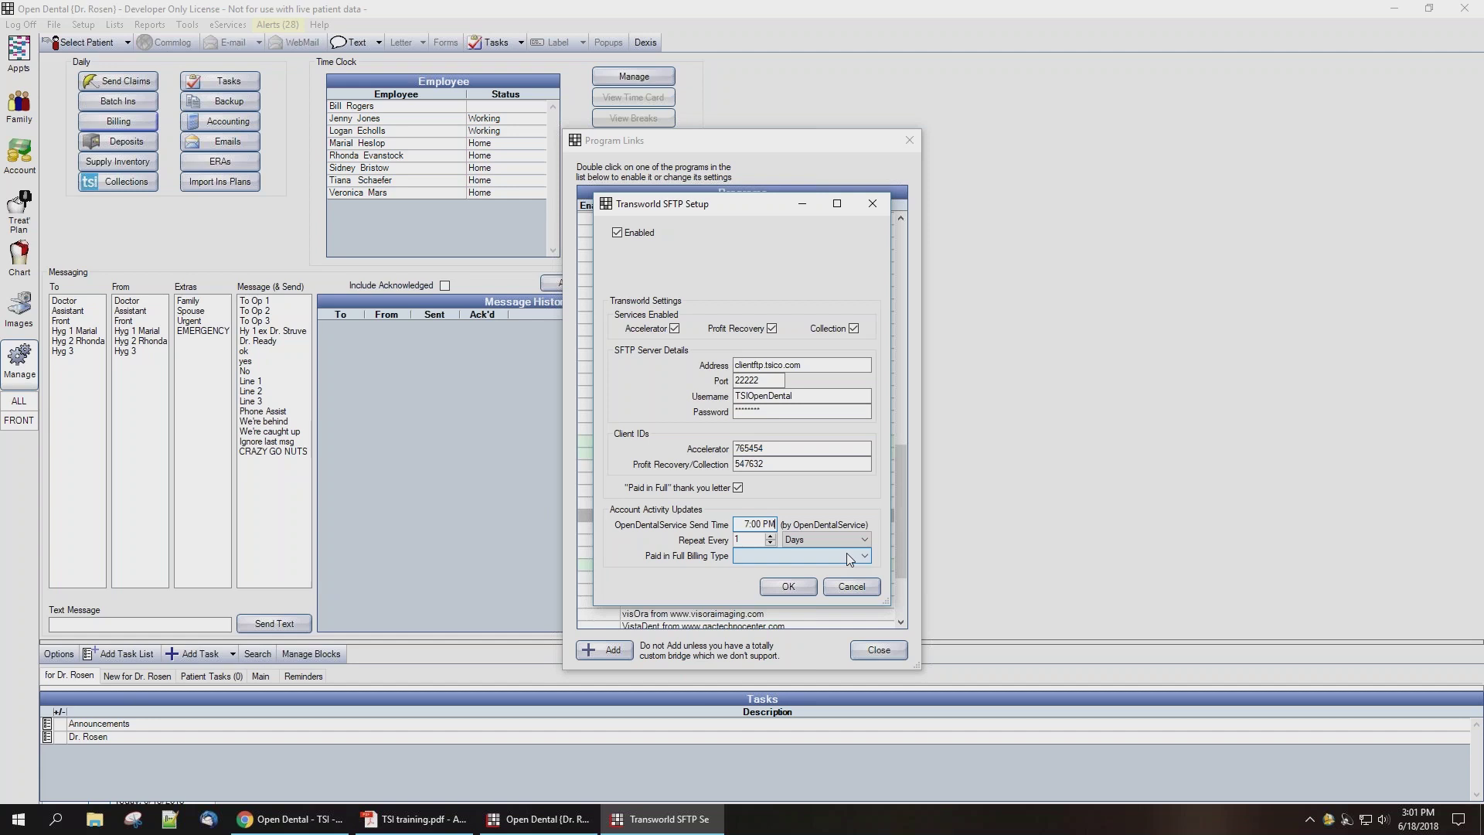
click(846, 553)
click(805, 571)
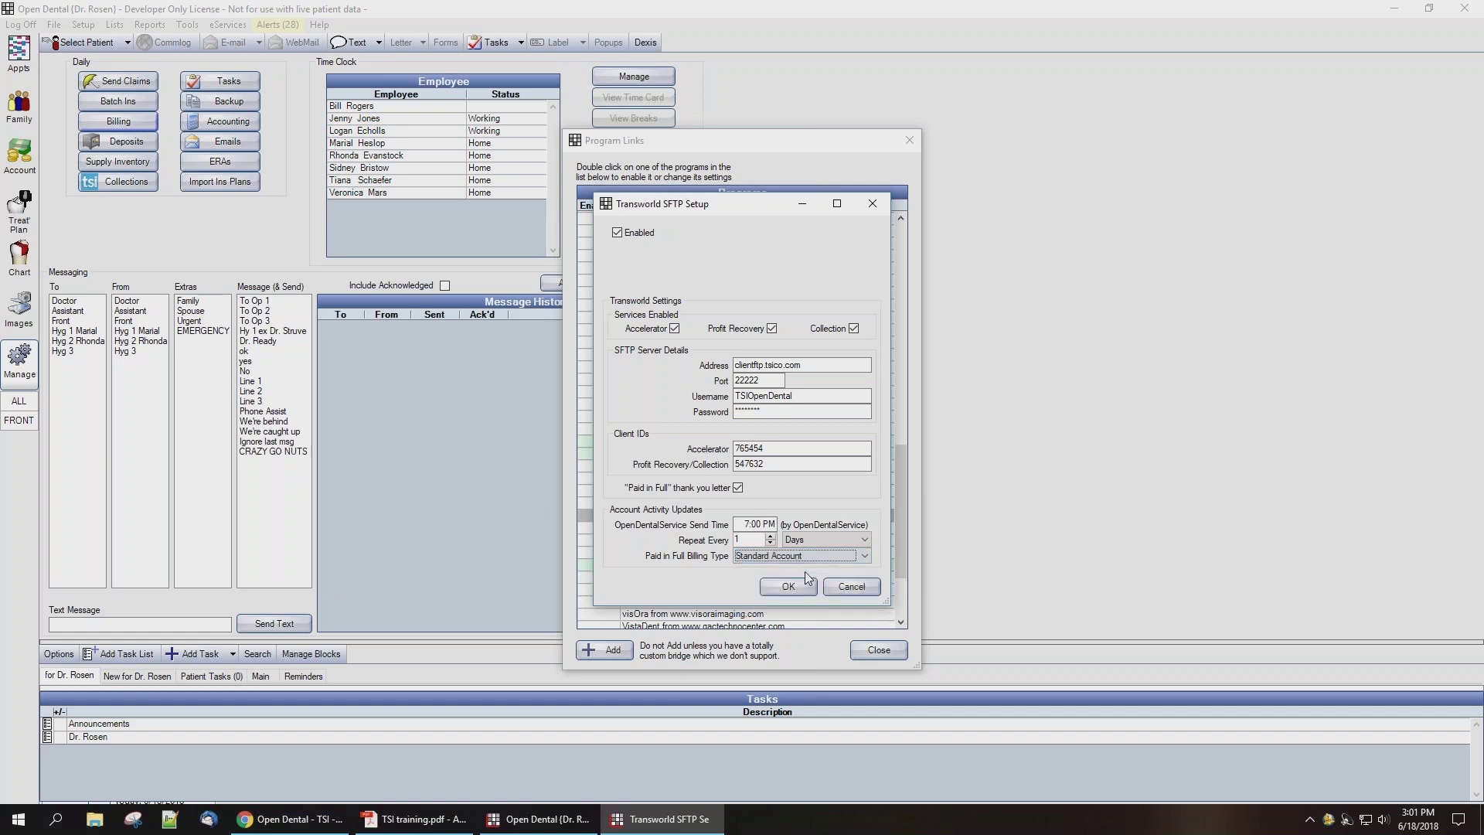
click(787, 586)
click(866, 652)
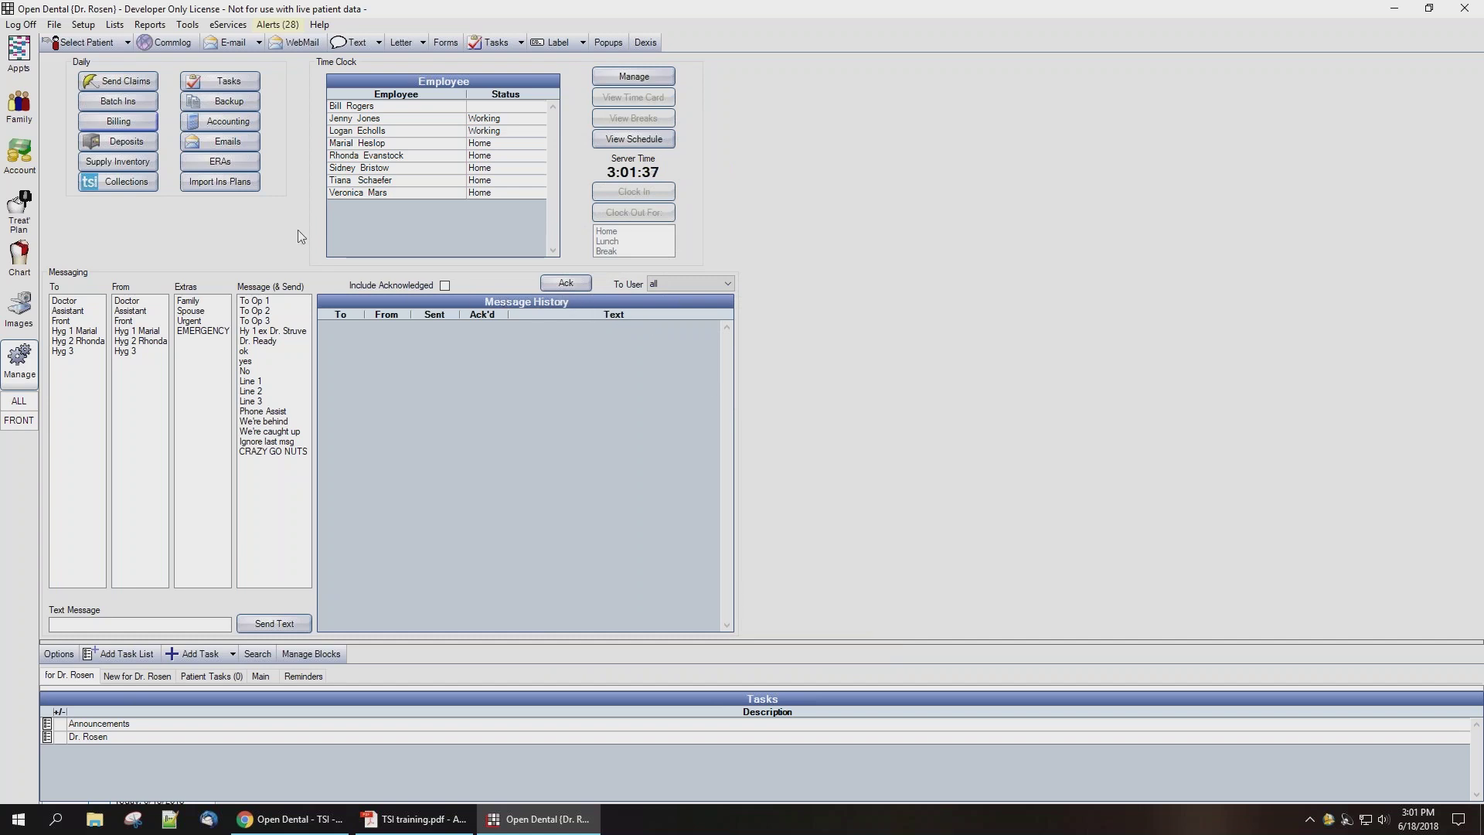
Step: Open the Collections Accounts Receivable Manager and select guarantor rows in Unsent Accounts
click(127, 181)
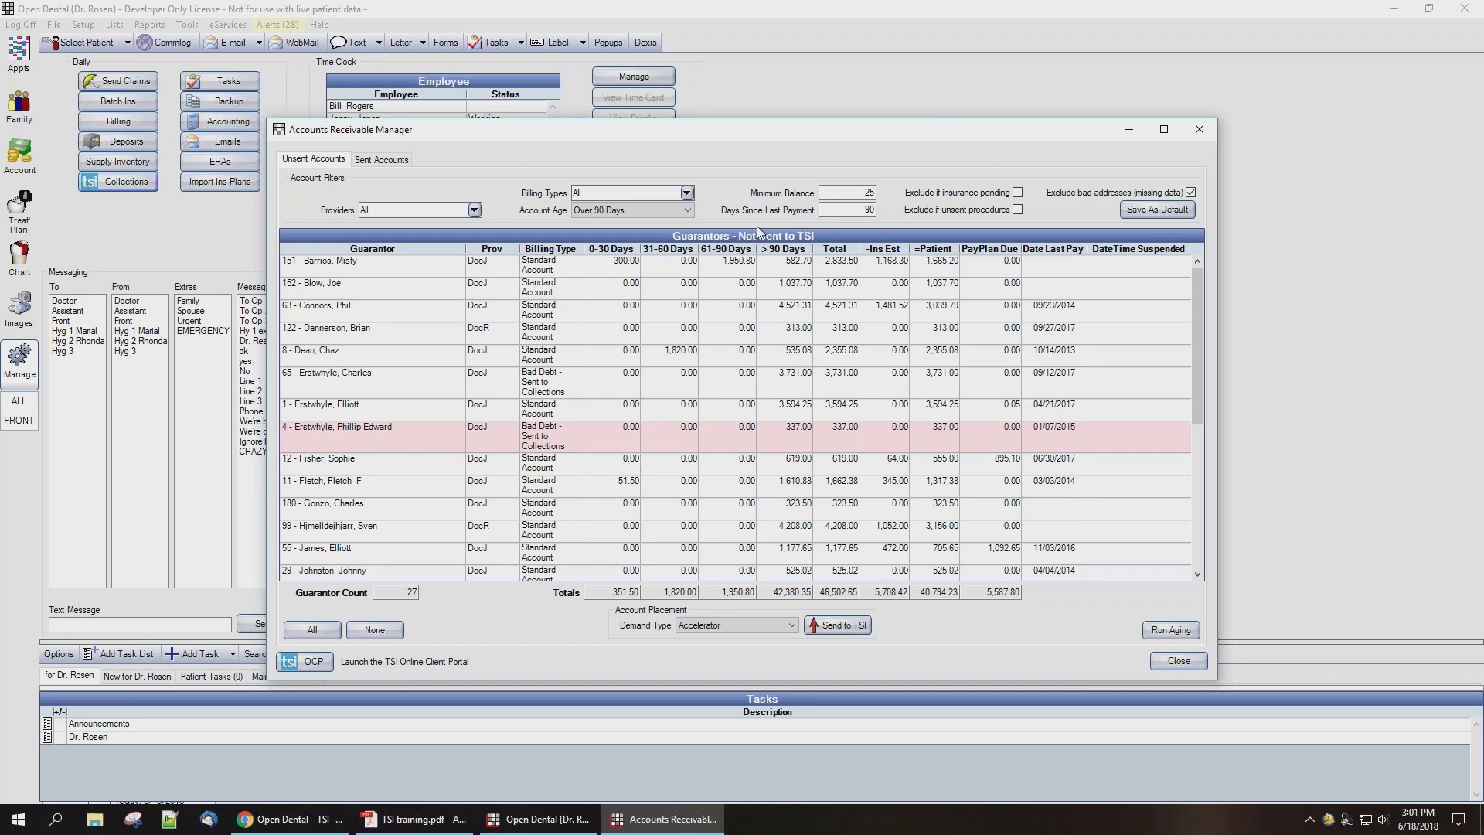
click(368, 434)
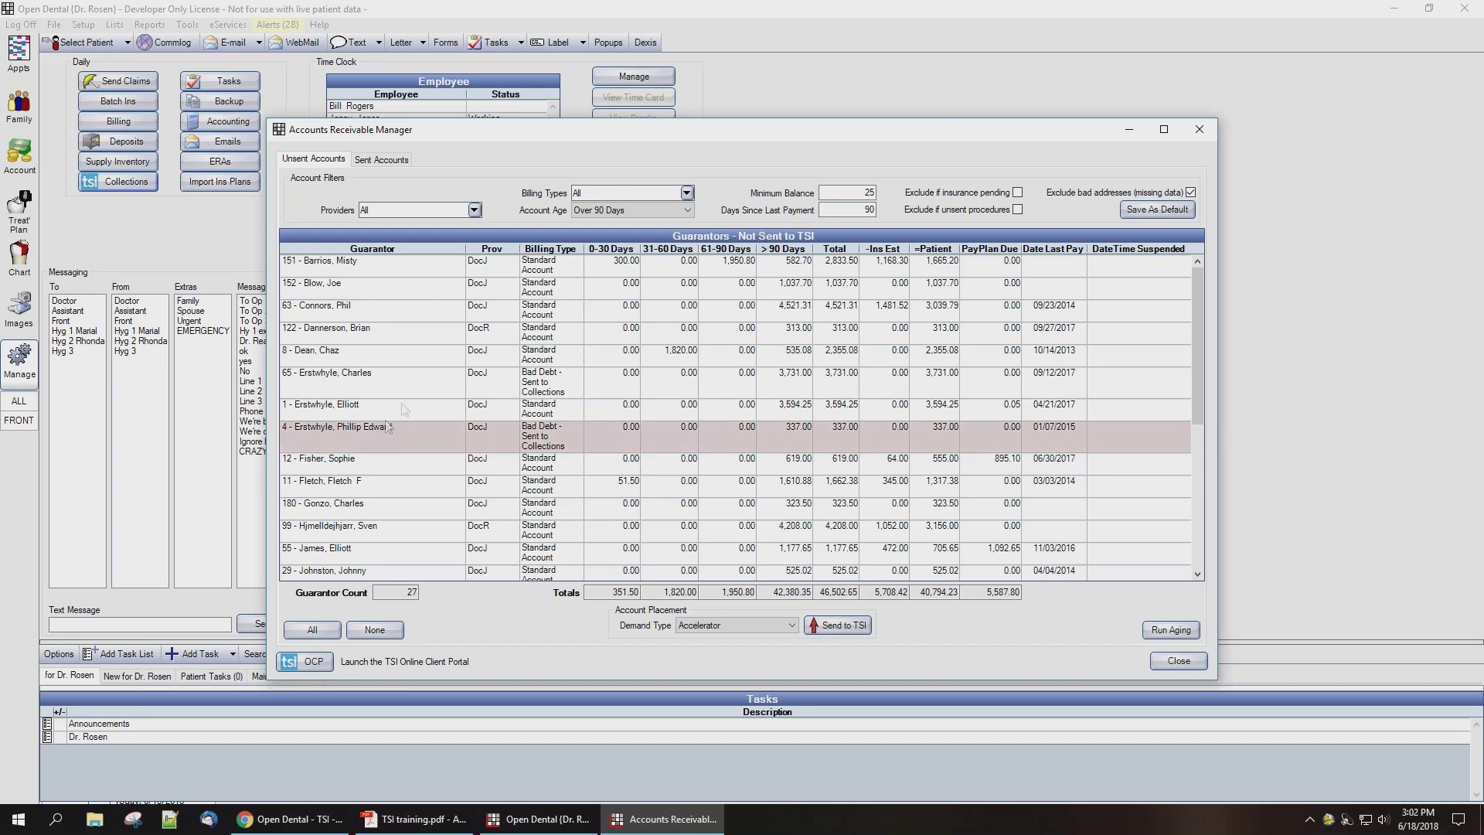
click(417, 373)
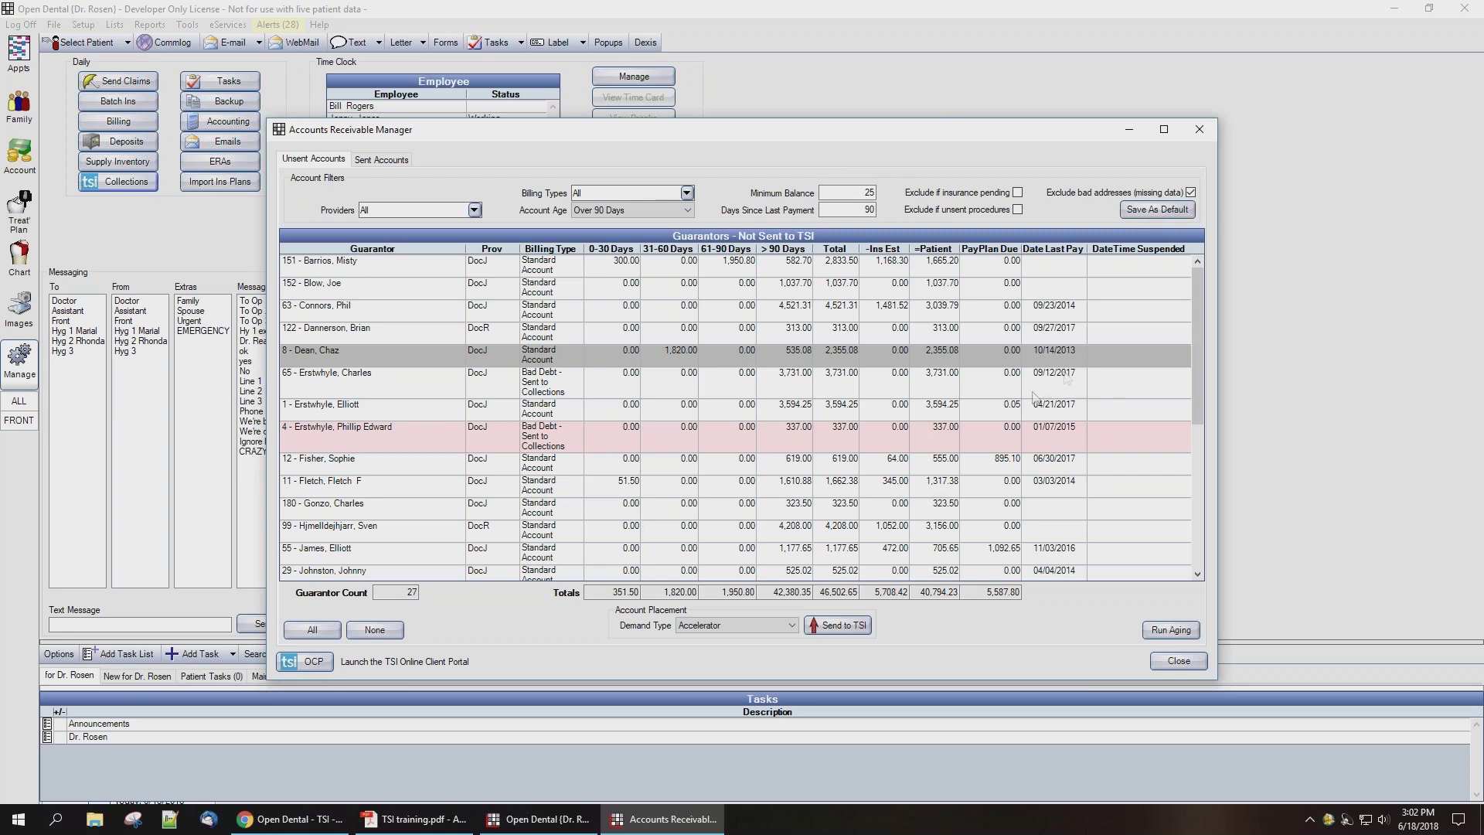
Step: Select the guarantor with the 4,521.31 balance in the Unsent Accounts grid
click(369, 305)
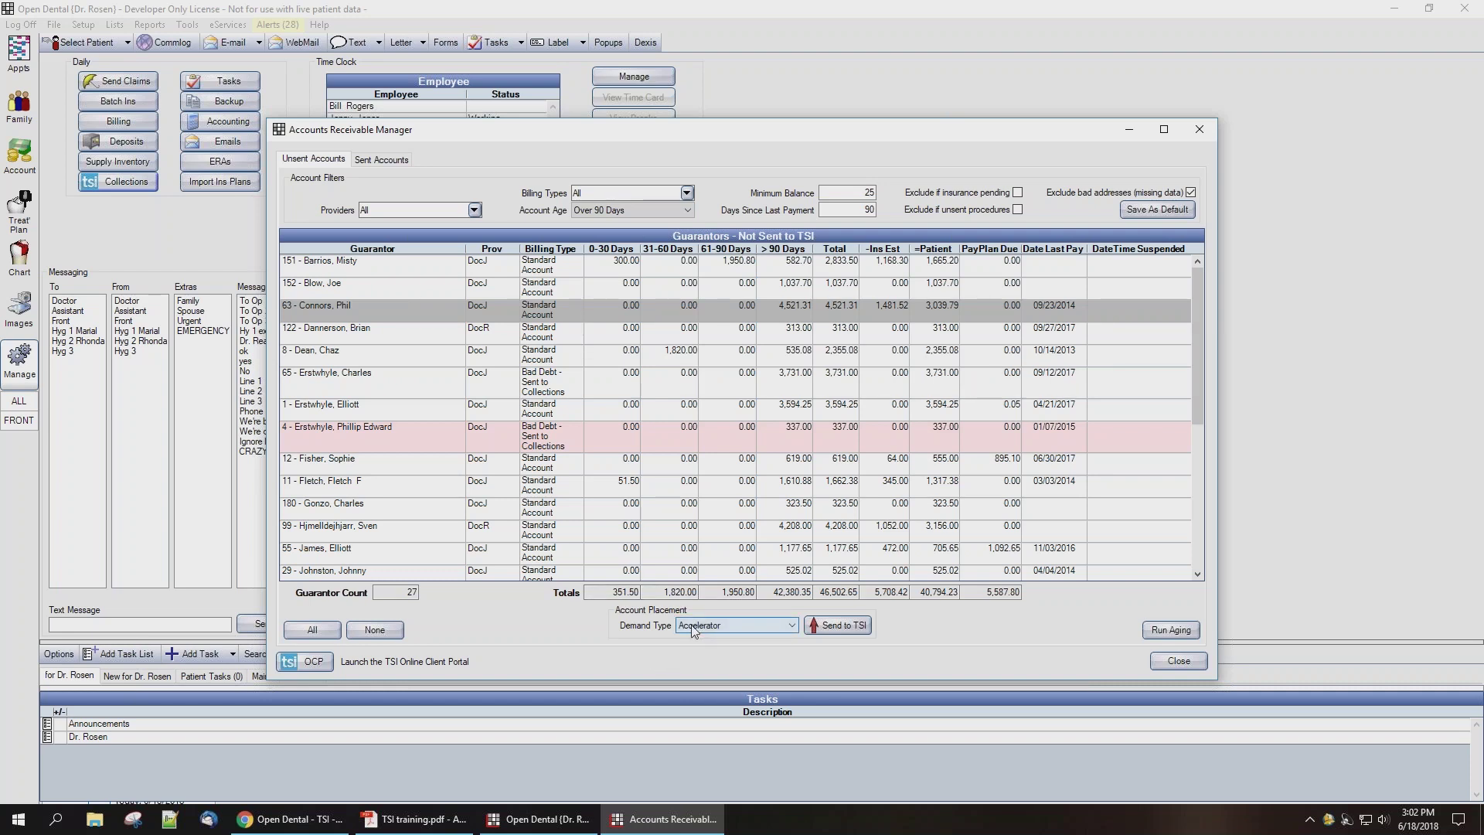
click(742, 625)
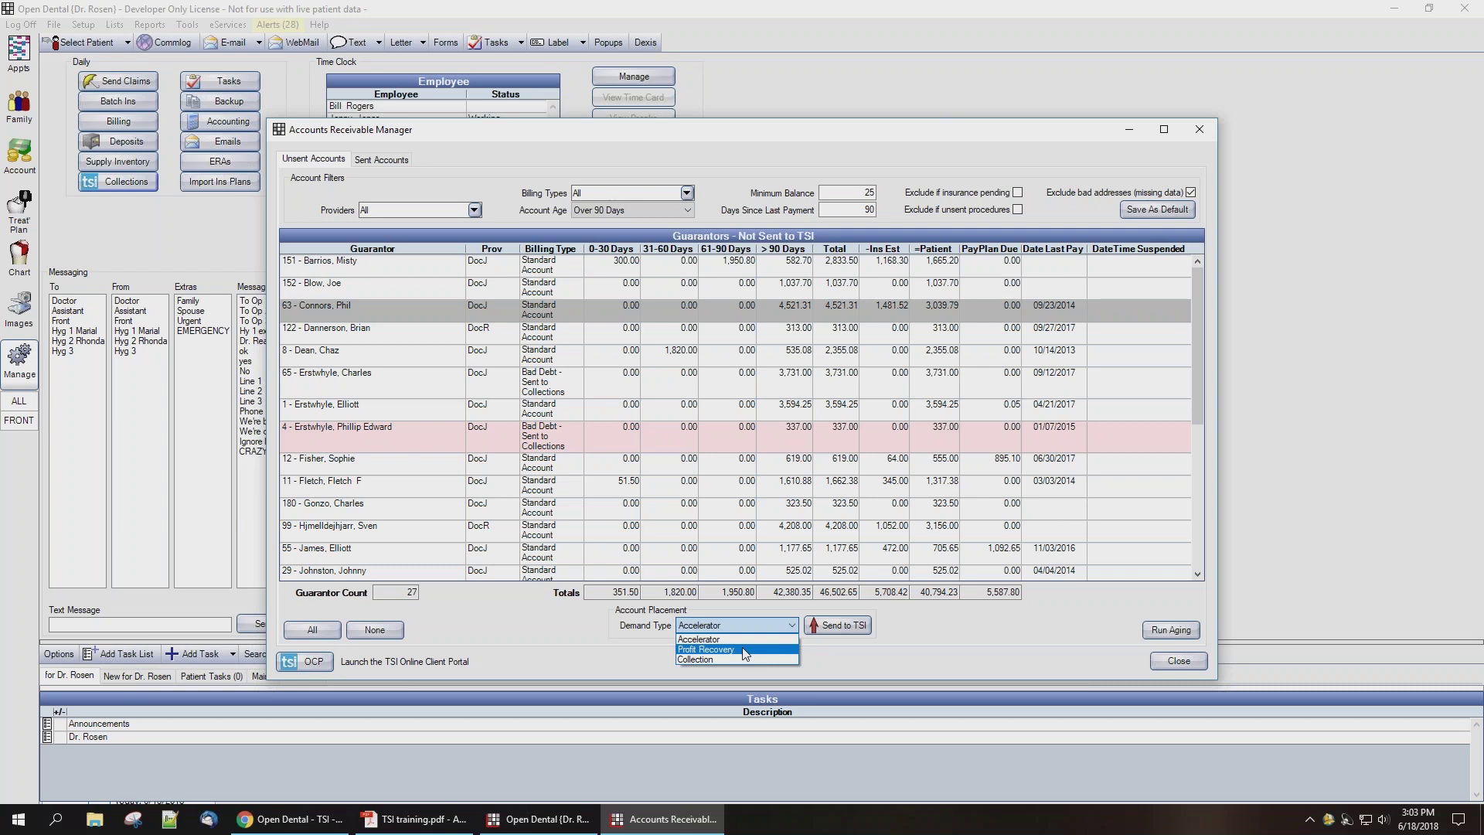
click(736, 638)
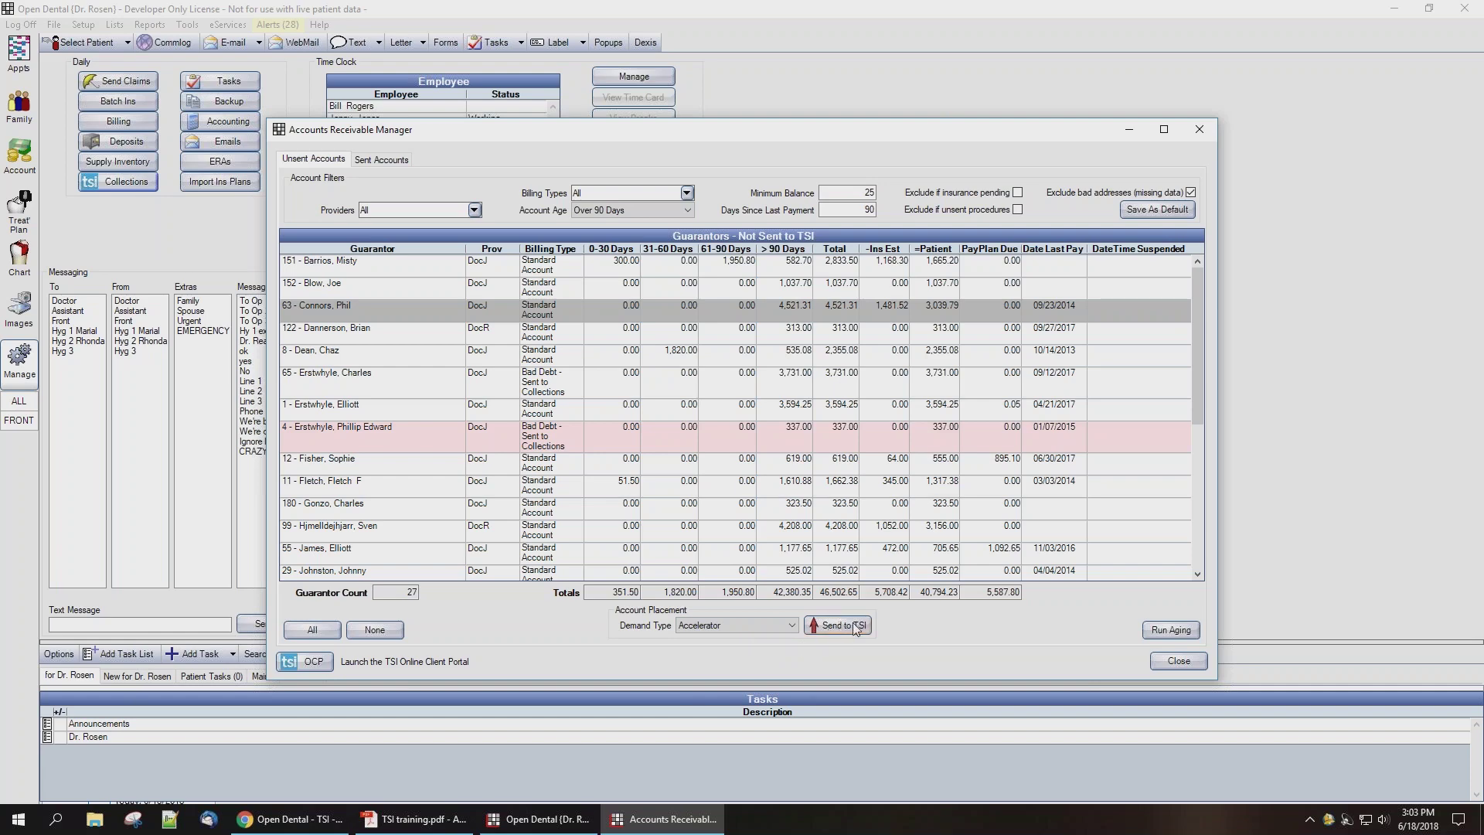
Step: Send the selected guarantor to TSI under Accelerator, then view the Sent Accounts tab
click(839, 624)
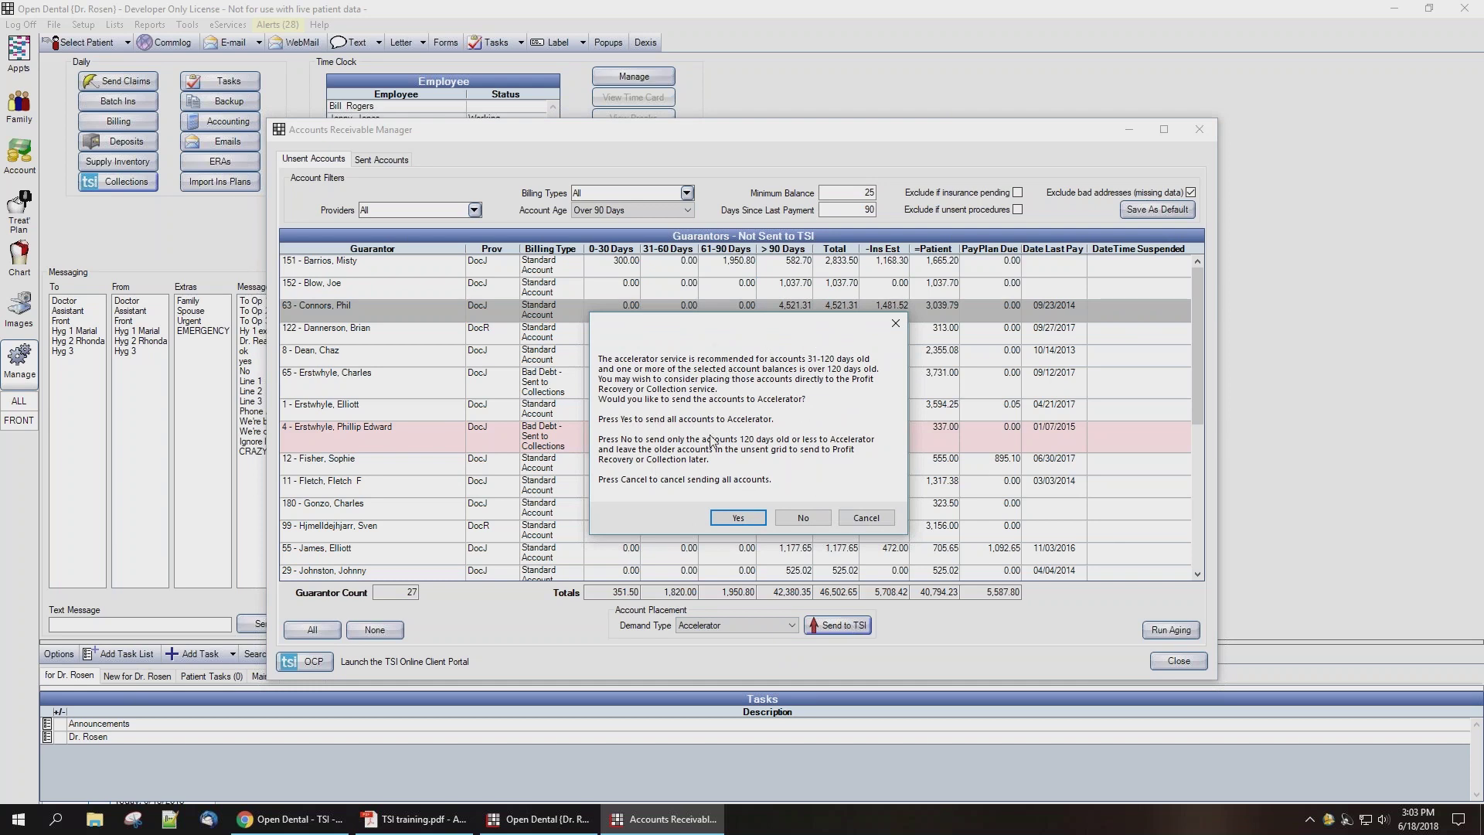
click(727, 519)
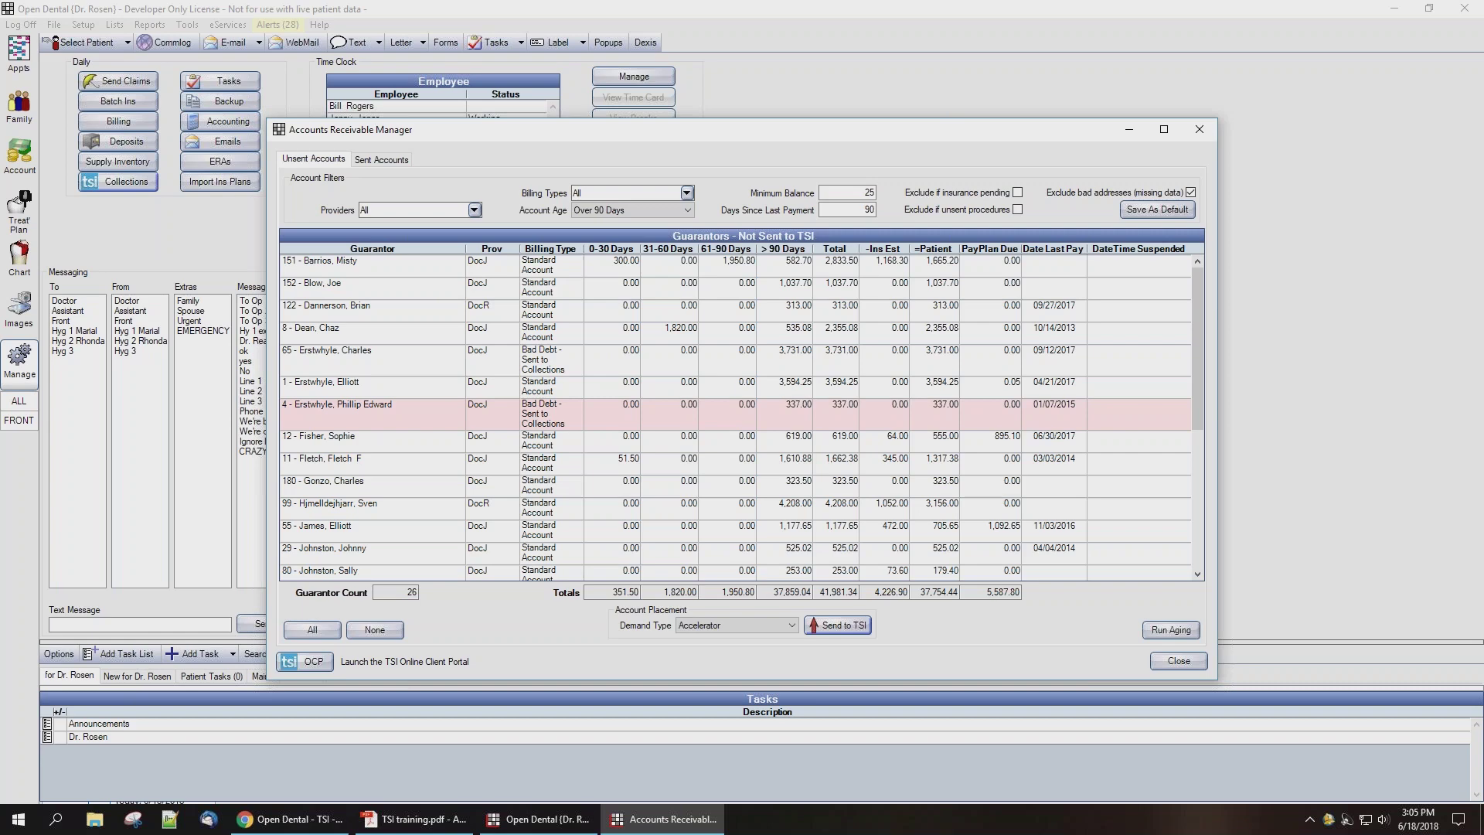
click(384, 159)
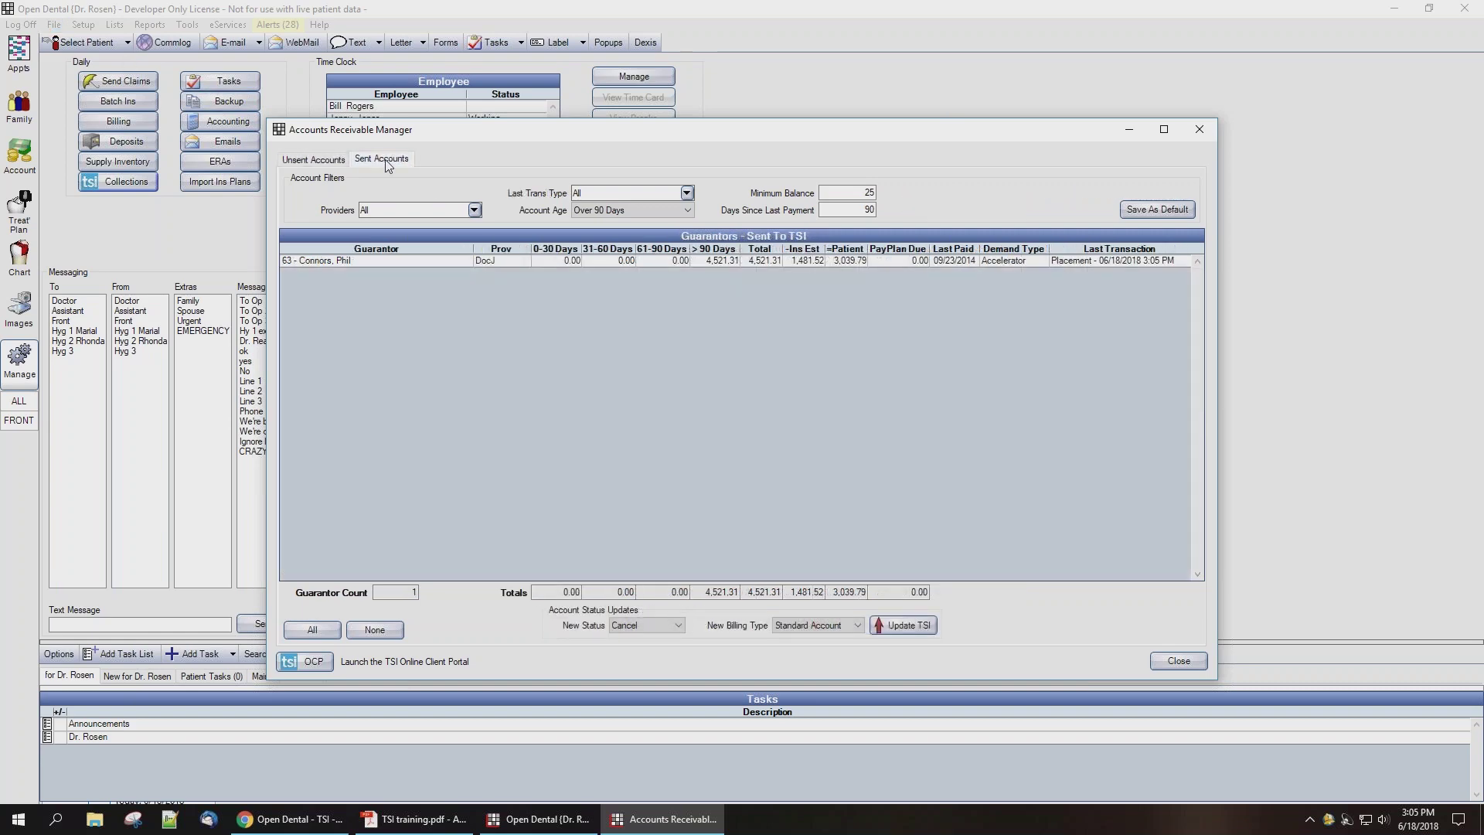
Step: Suspend the sent guarantor's TSI service with Standard Account billing type, then return to Unsent Accounts
click(437, 261)
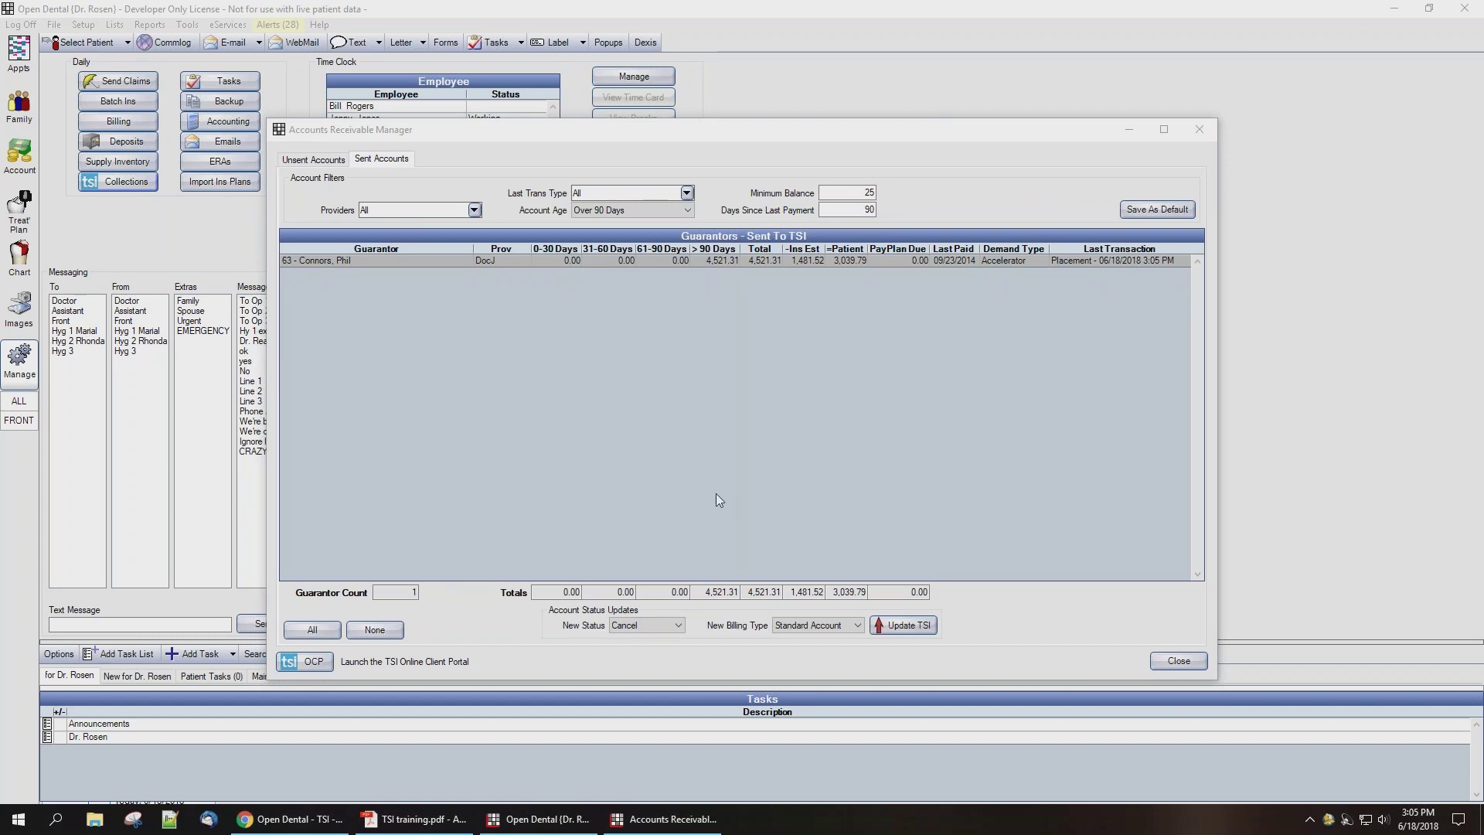
click(679, 625)
click(651, 639)
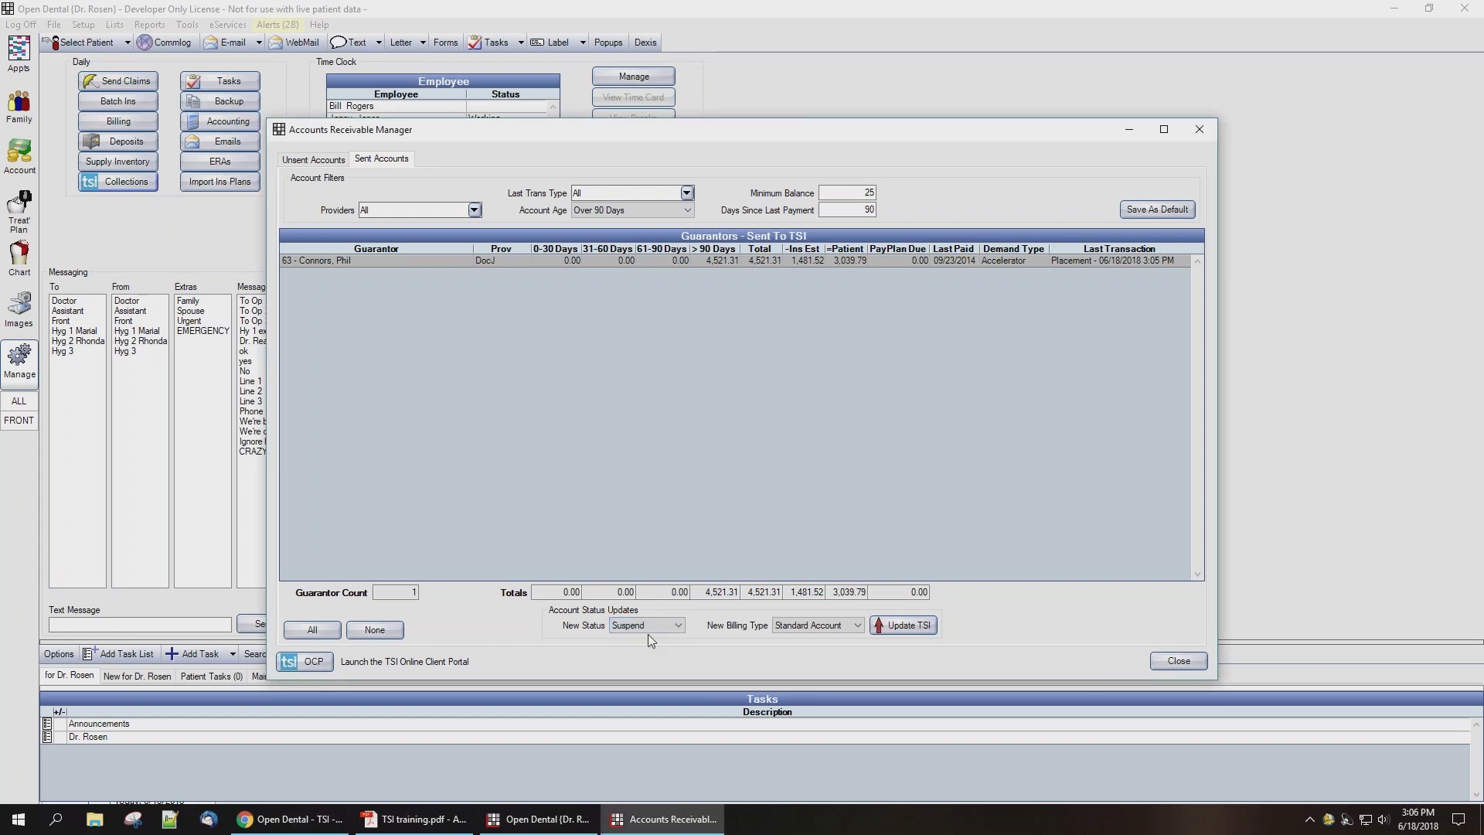
click(858, 631)
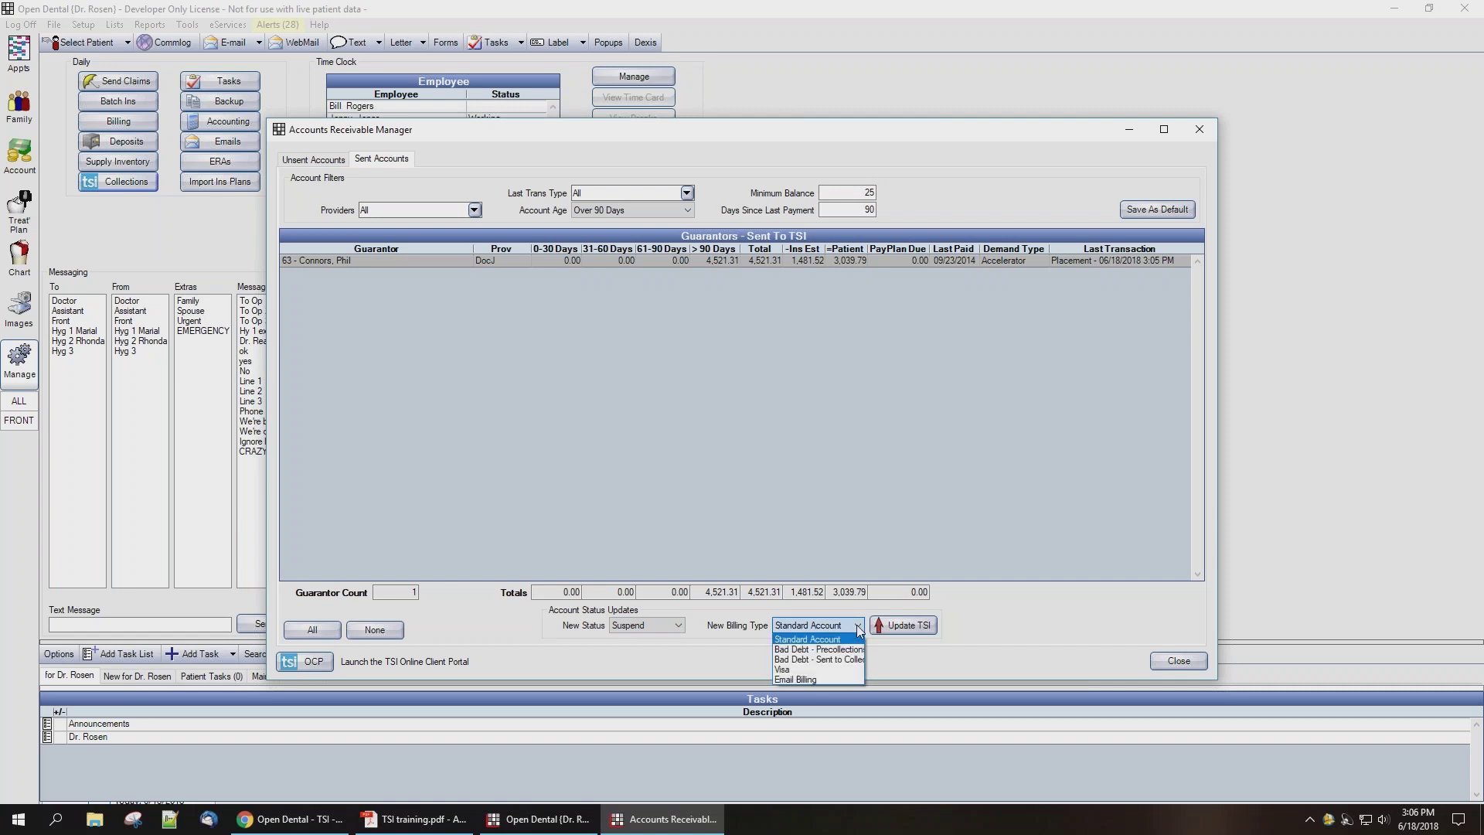
click(859, 629)
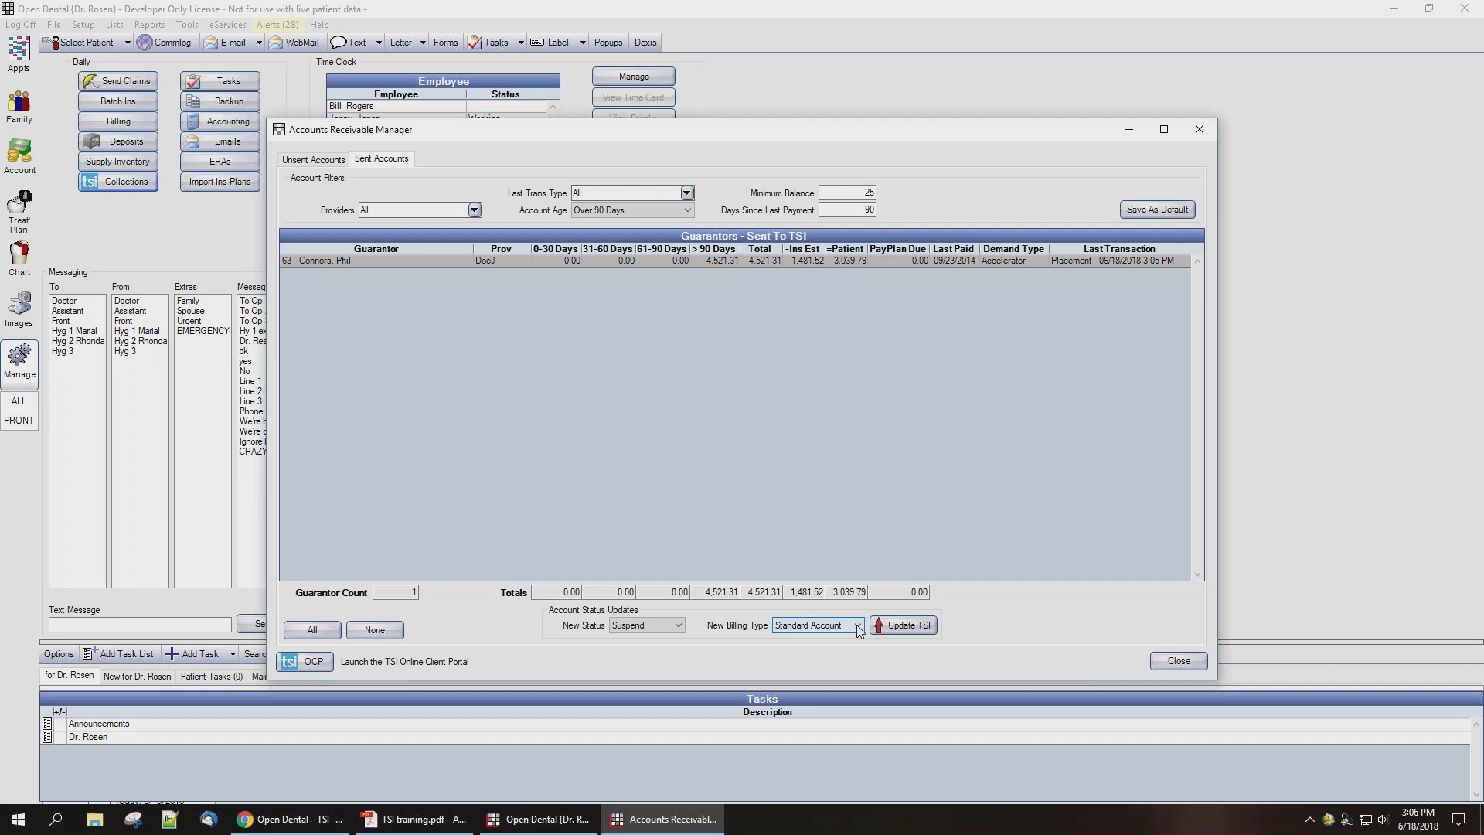
click(915, 626)
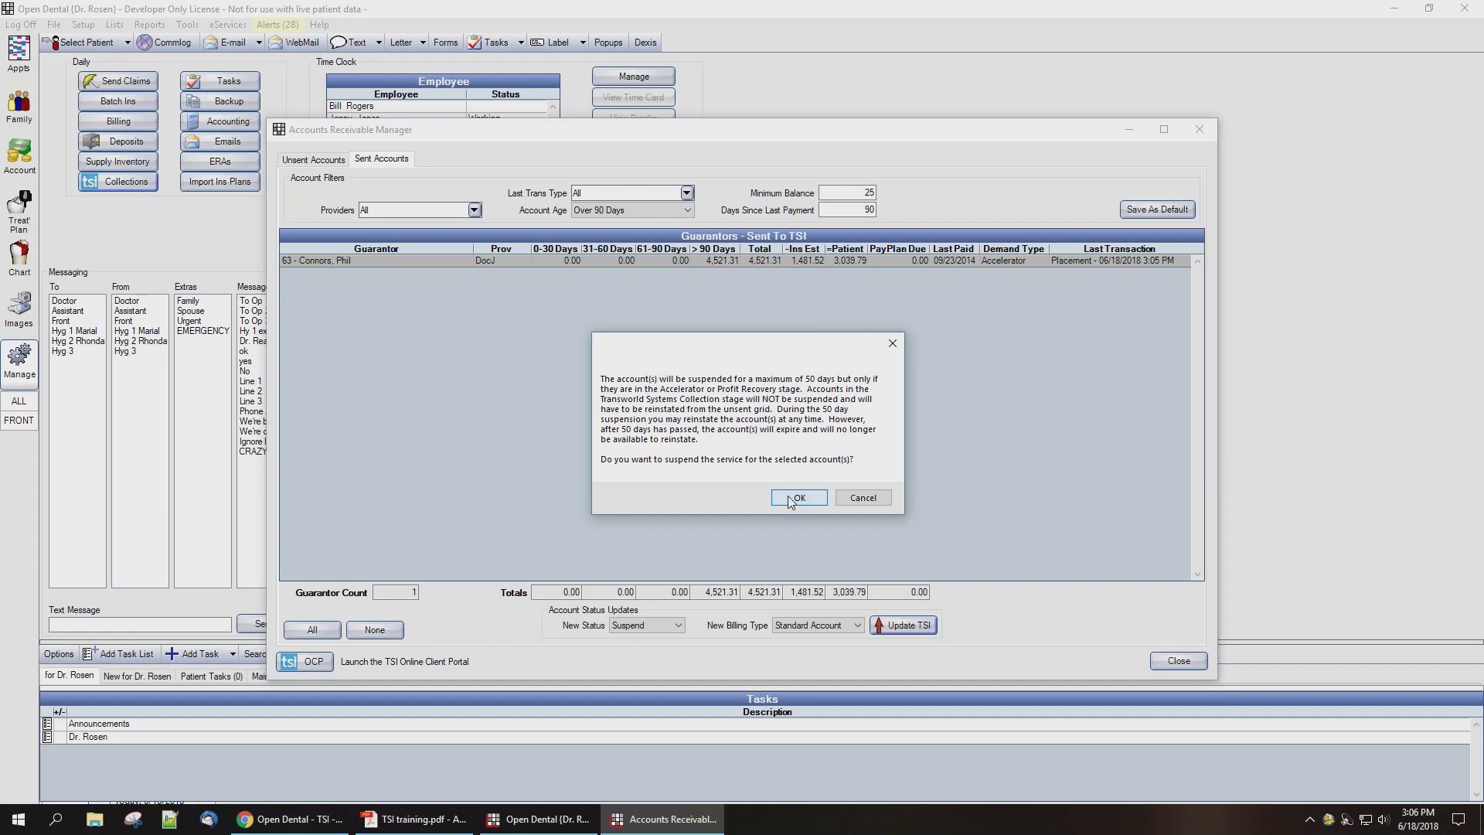
click(793, 499)
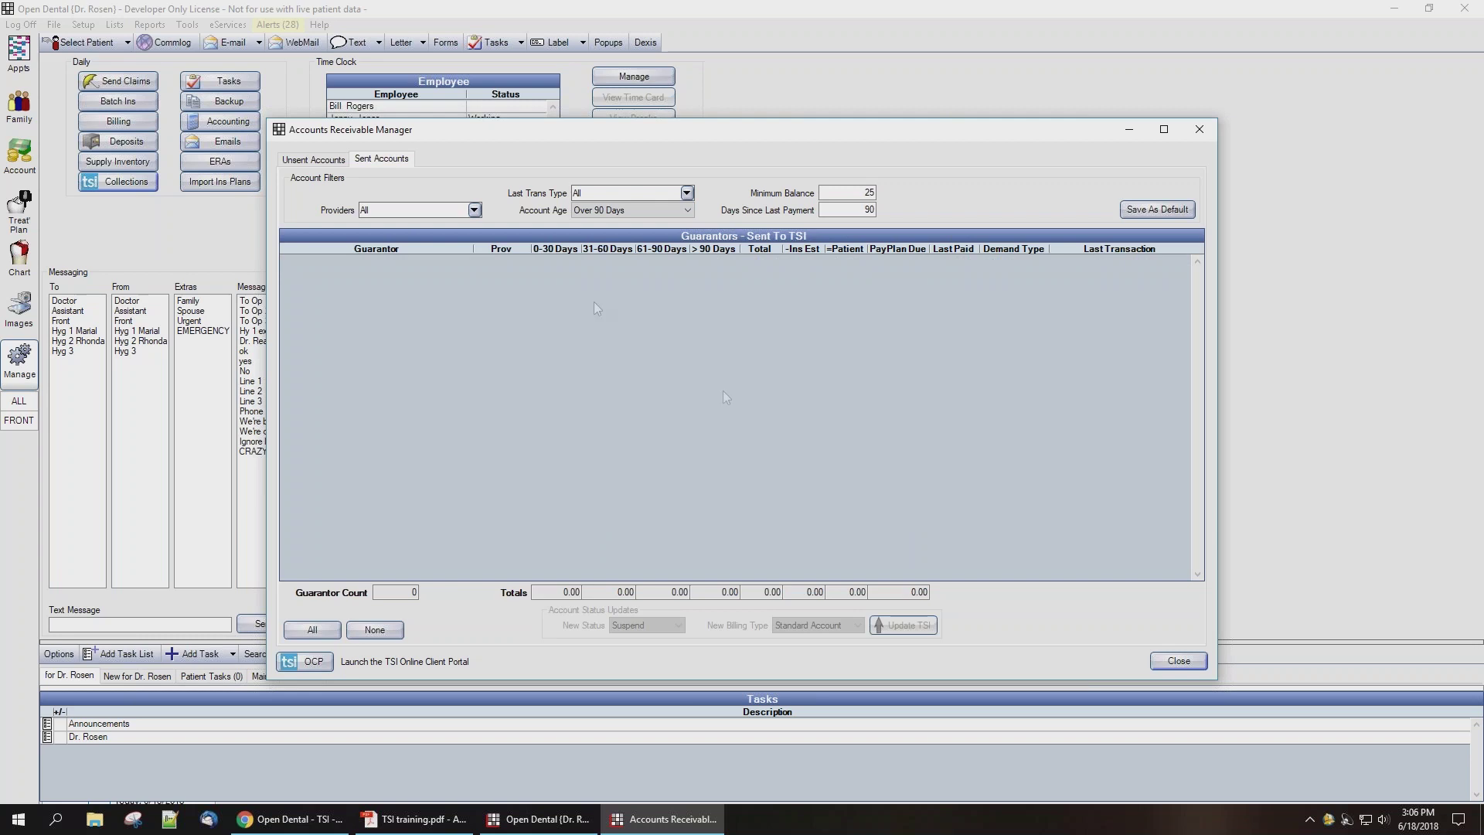
click(329, 163)
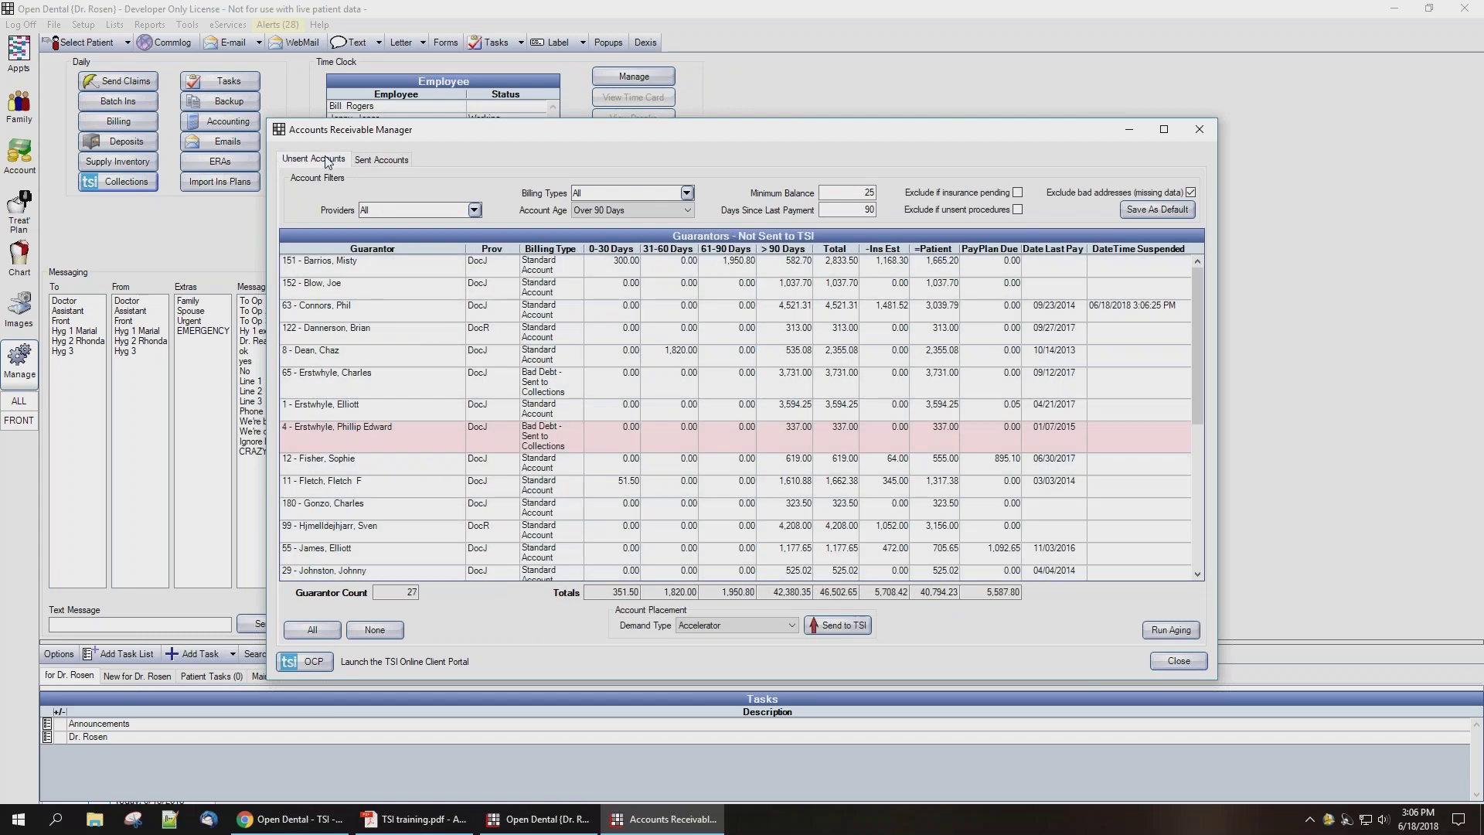
Step: Resend the suspended guarantor to TSI under the Collection demand type, then close the manager
click(536, 313)
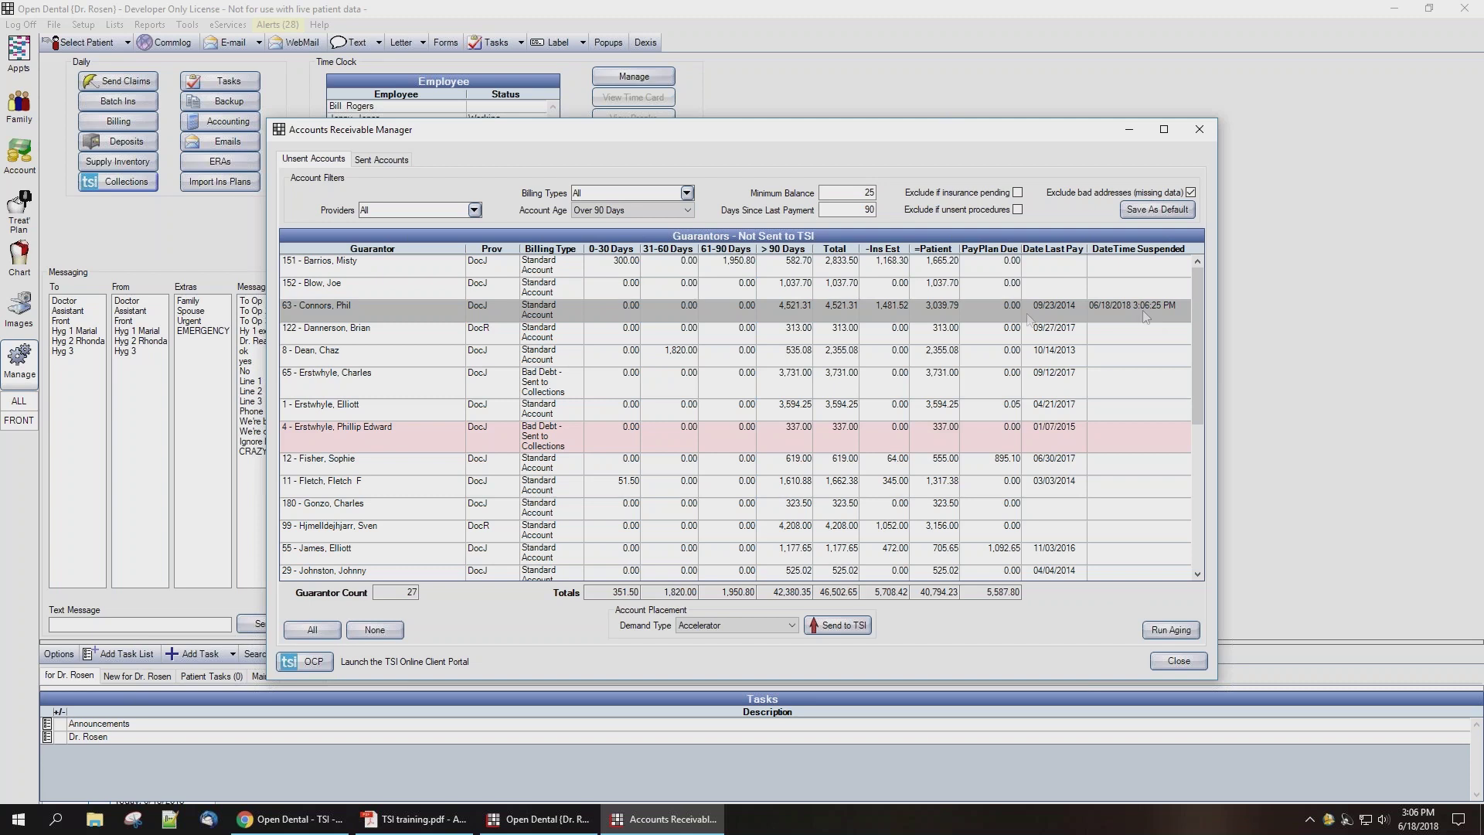
click(790, 630)
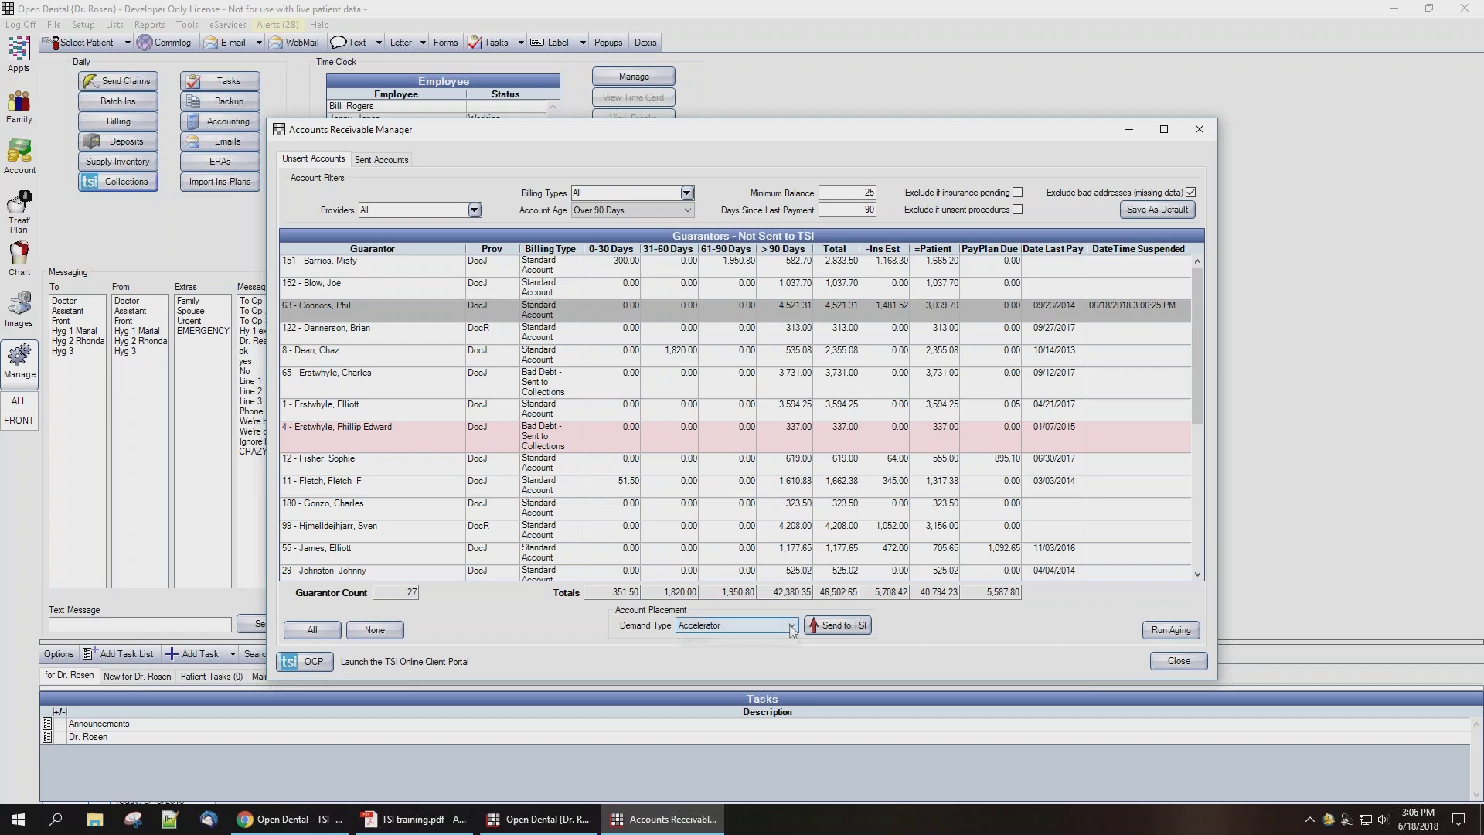
click(734, 649)
click(848, 634)
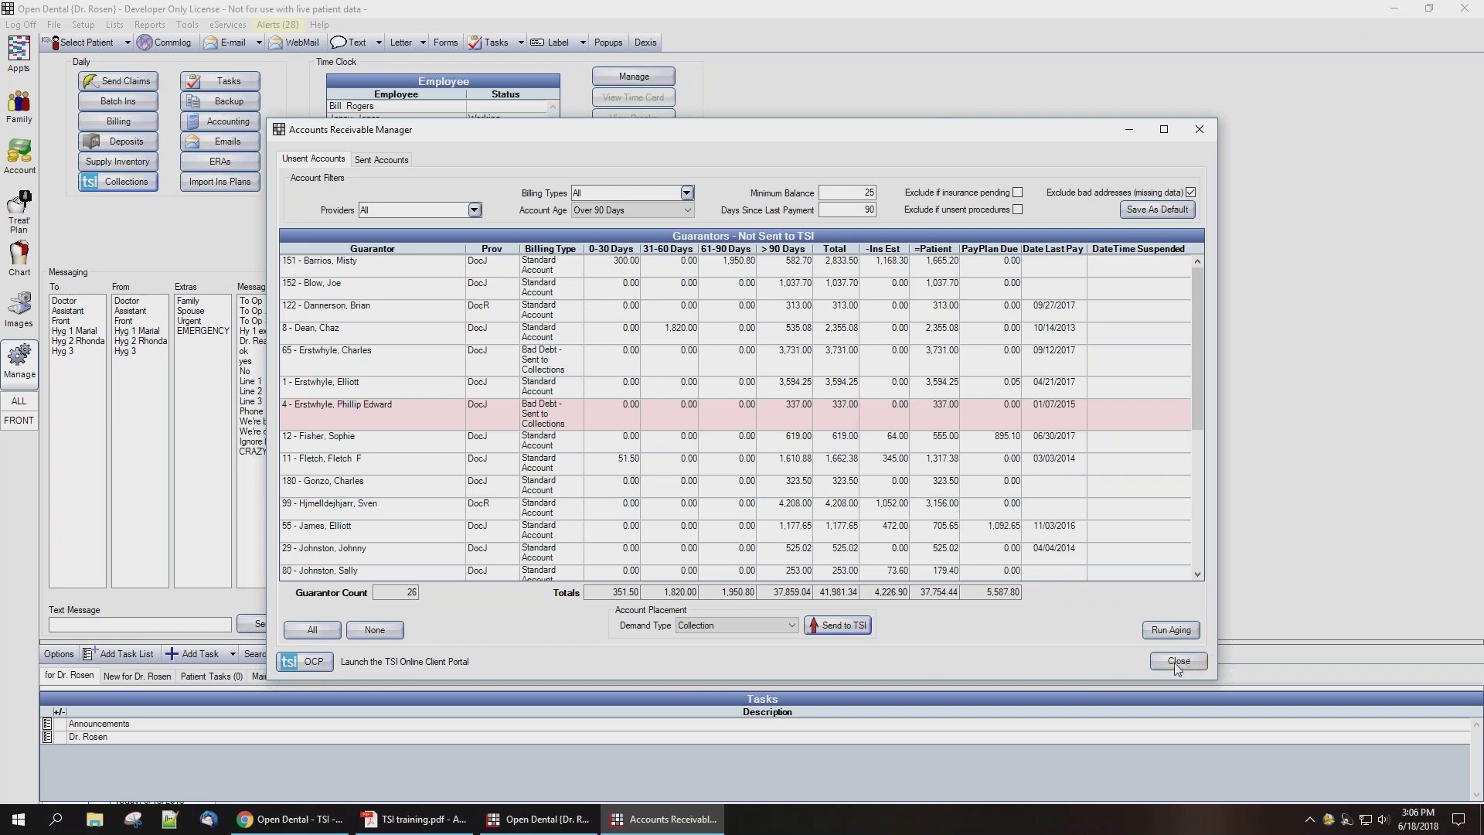
click(1175, 662)
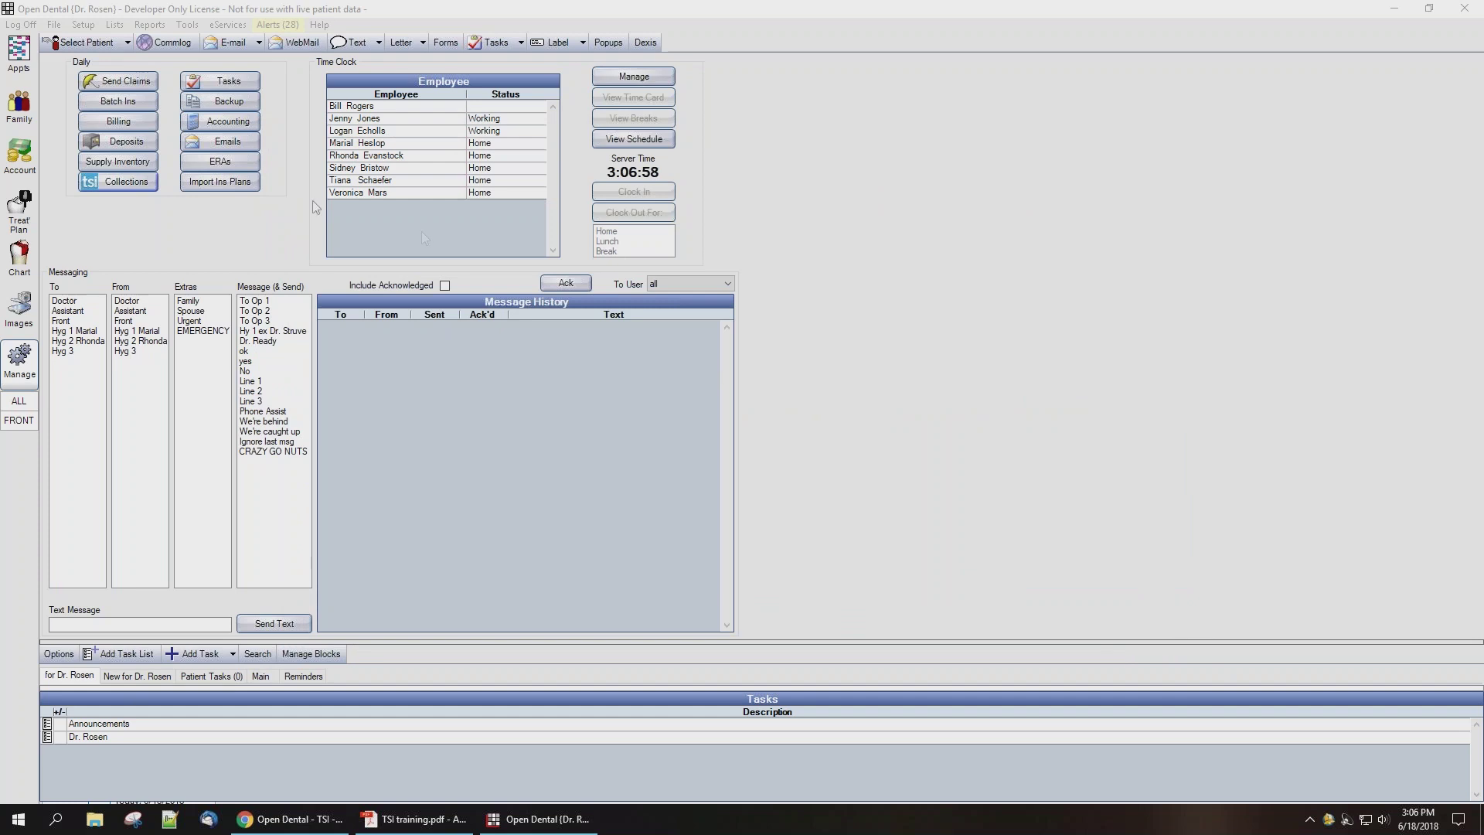
Step: Load the guarantor's ledger in the Account module through Select Patient
click(19, 153)
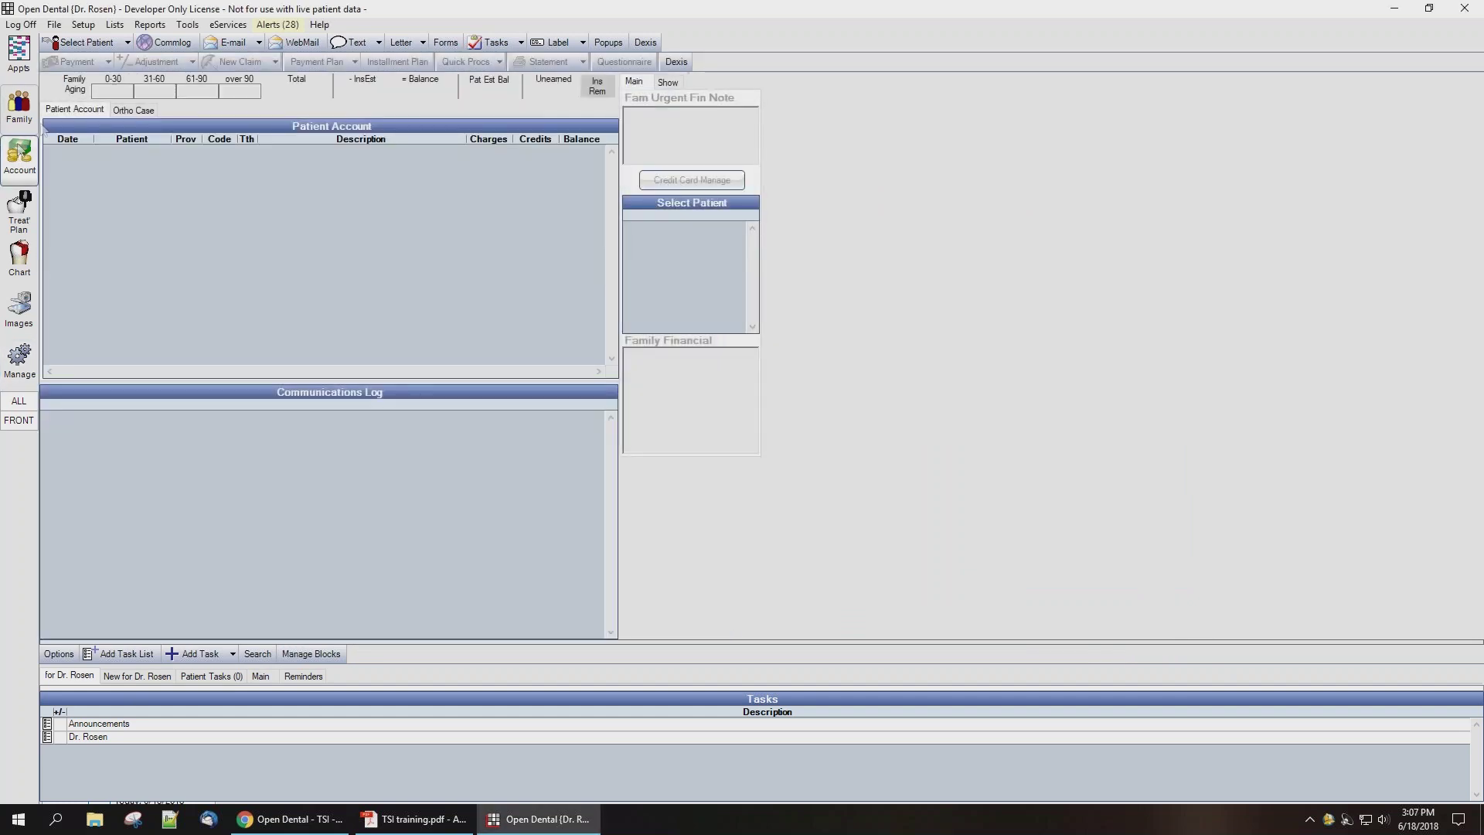
click(82, 42)
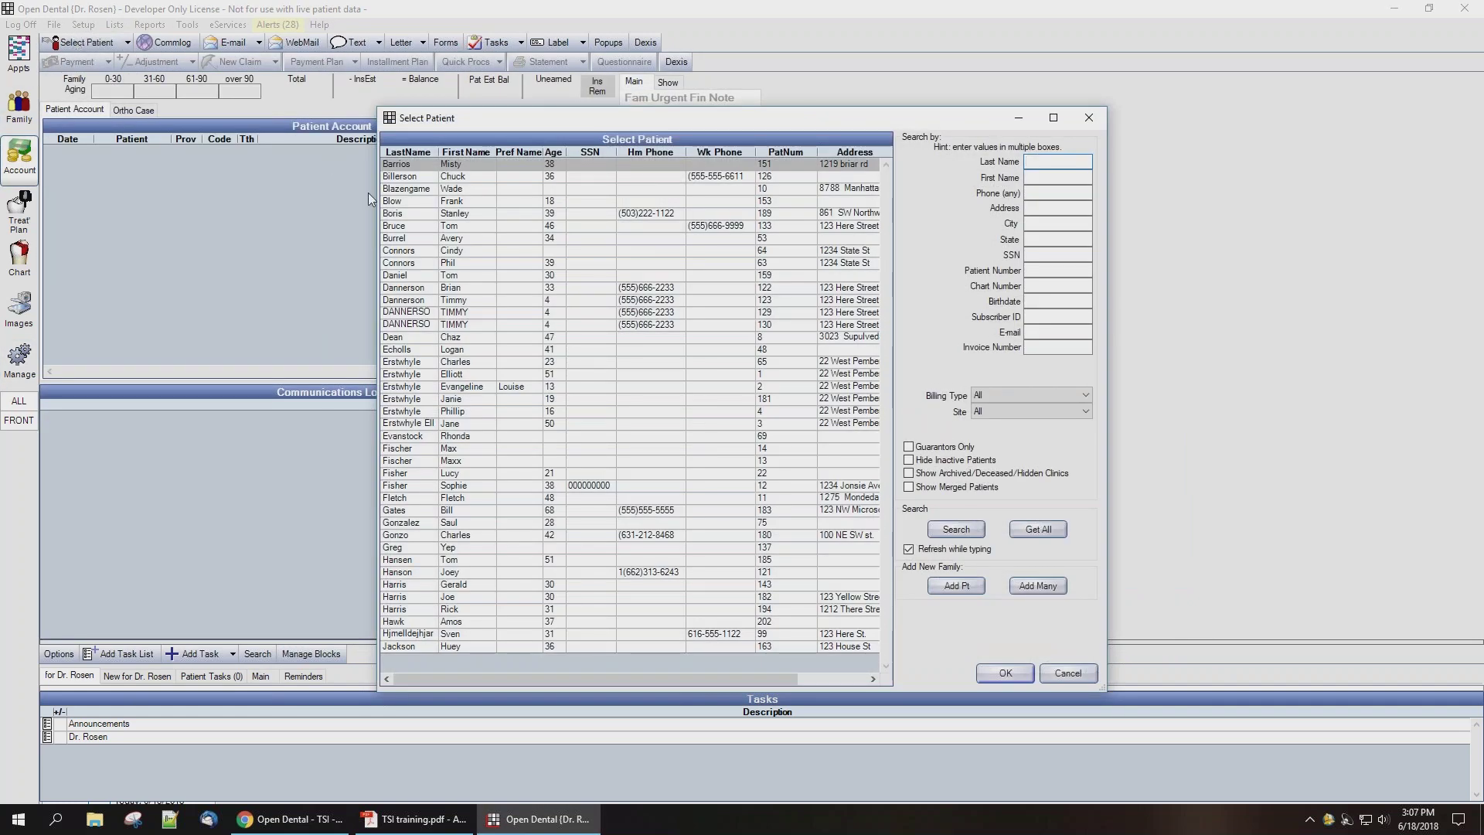
click(421, 262)
double_click(420, 263)
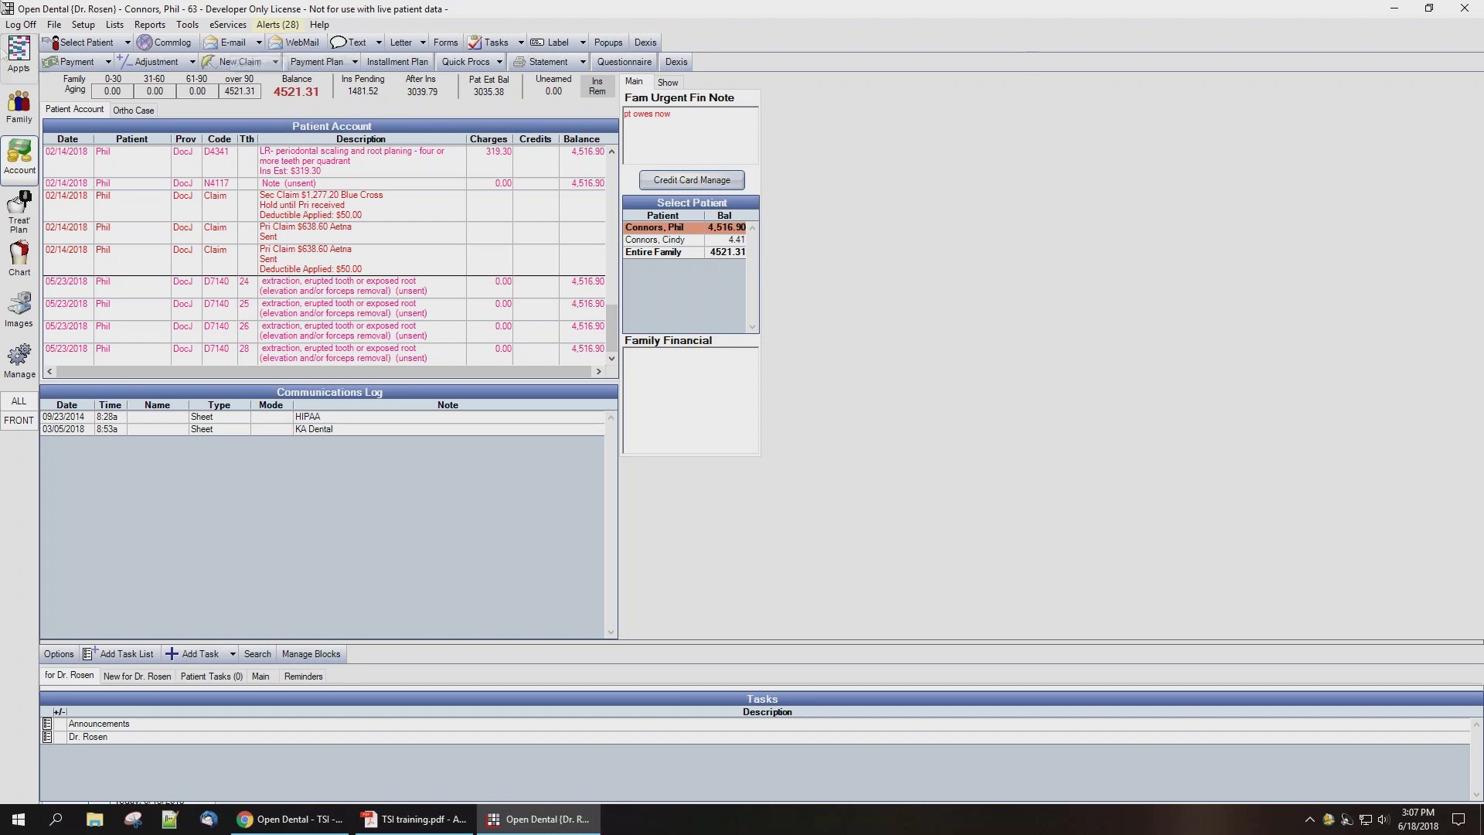
Step: Add 'TSI Collections' as a new payment type in Definitions
click(82, 26)
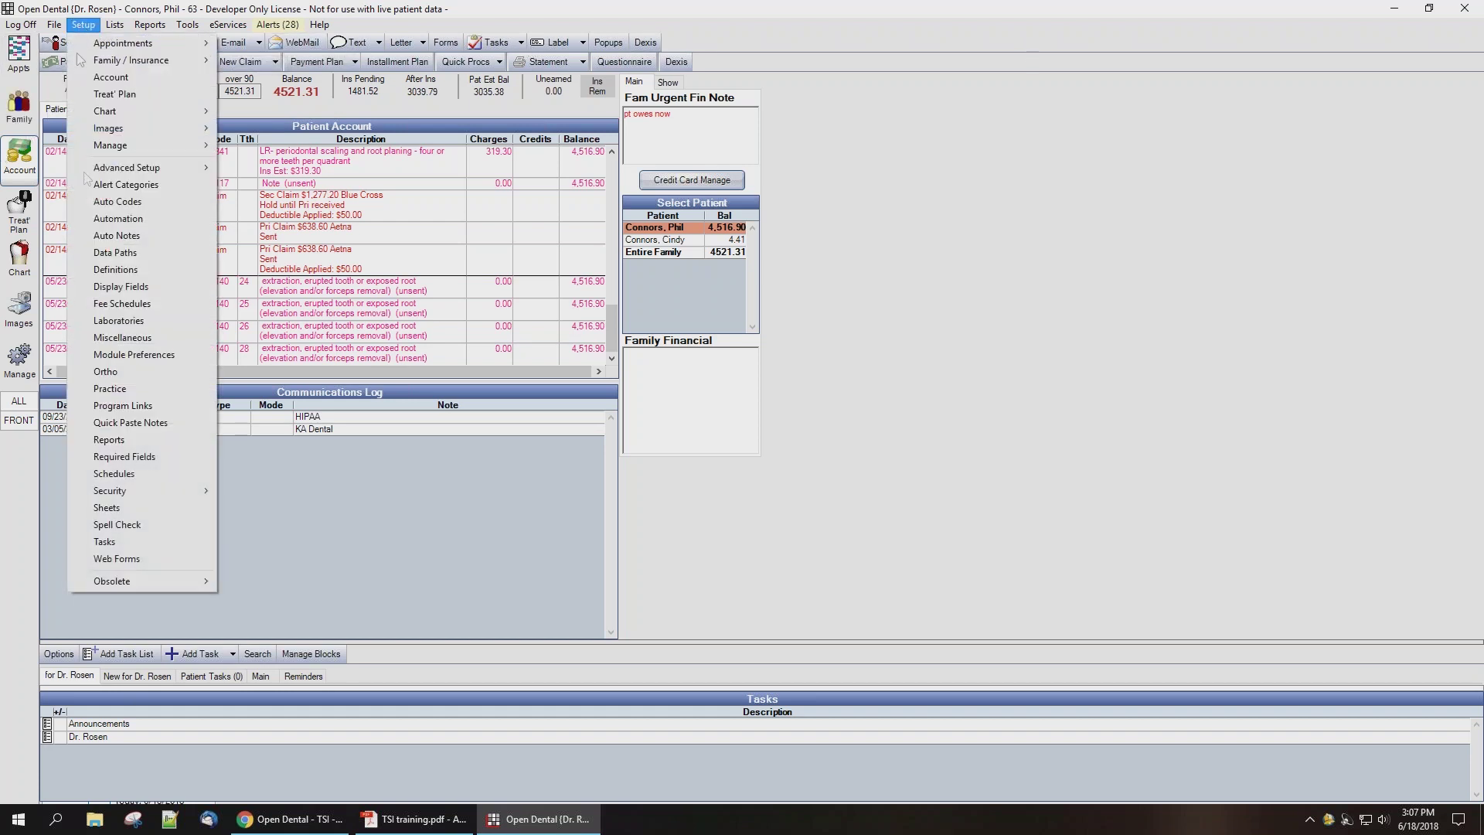
click(108, 269)
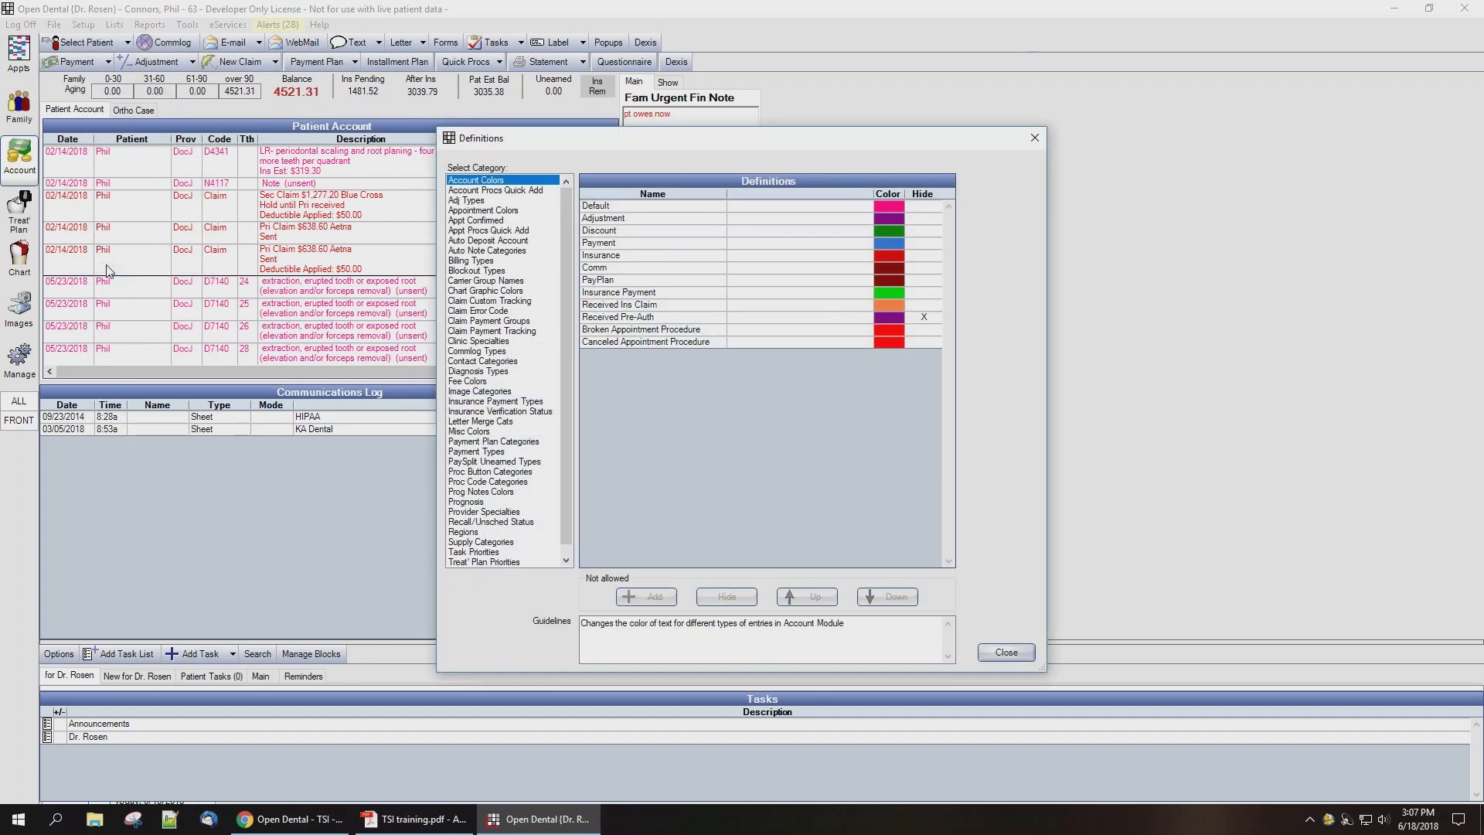
click(466, 453)
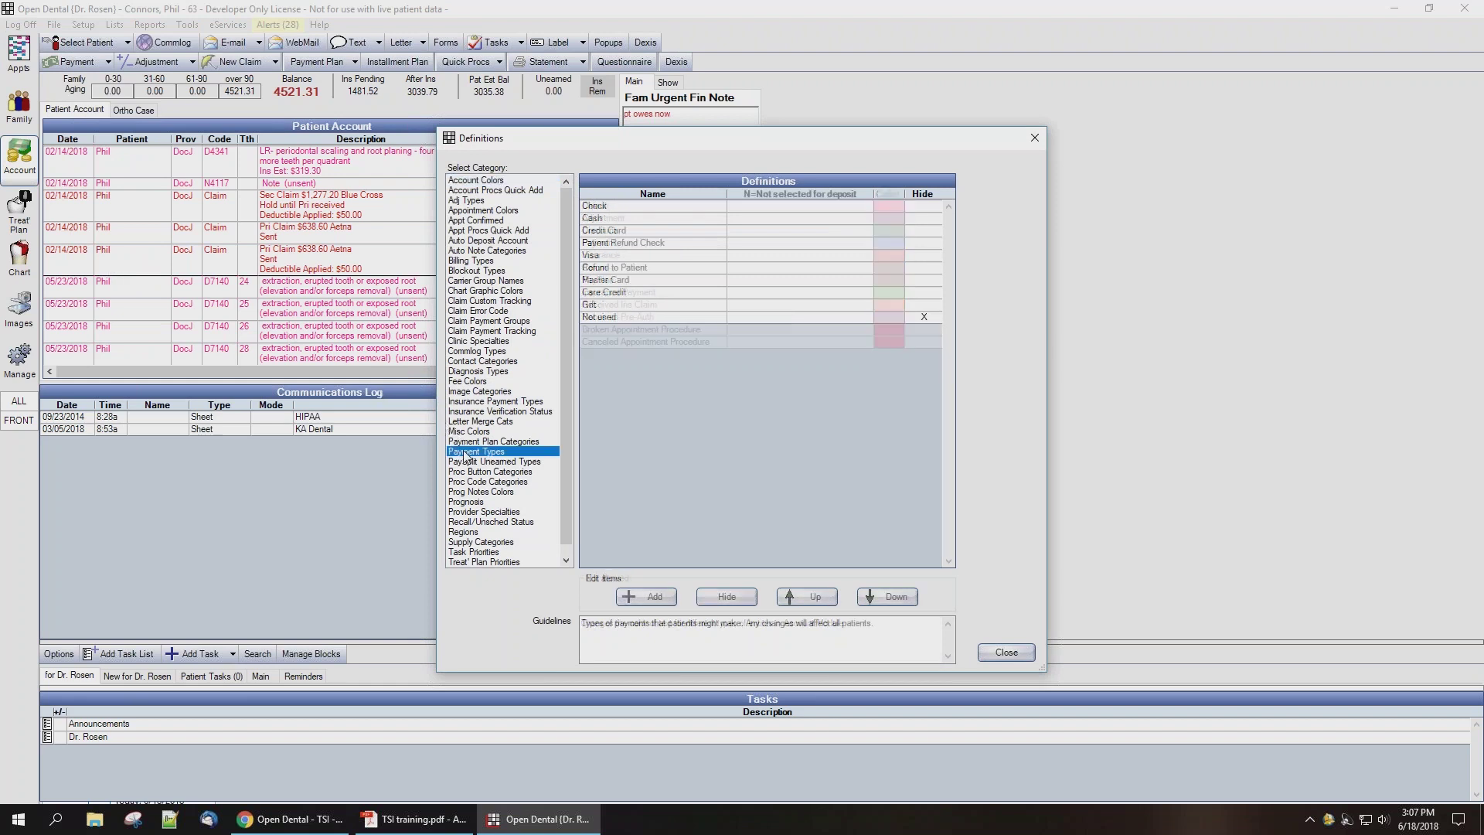
click(664, 599)
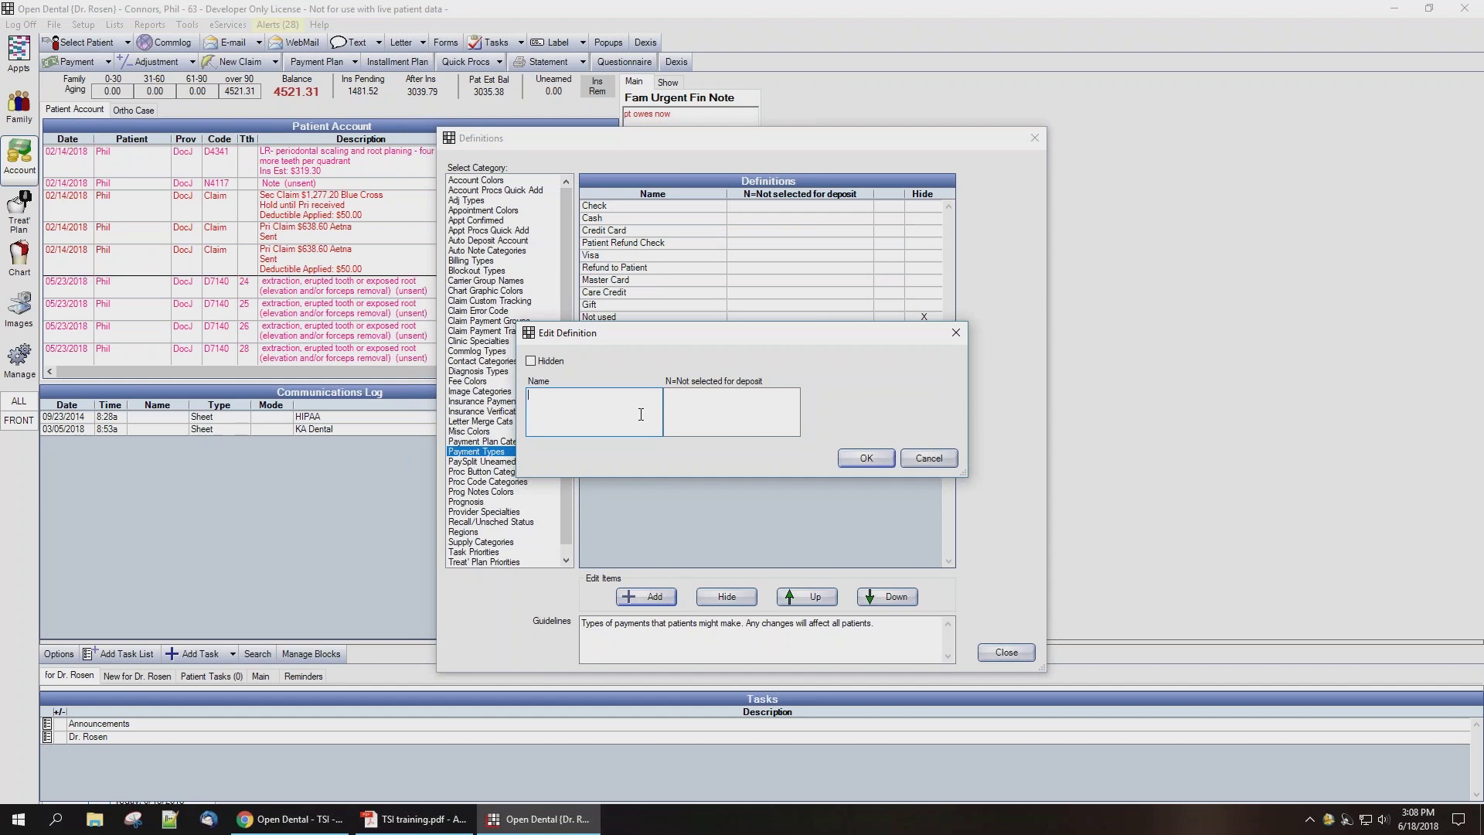
text(TSI Collections)
click(859, 459)
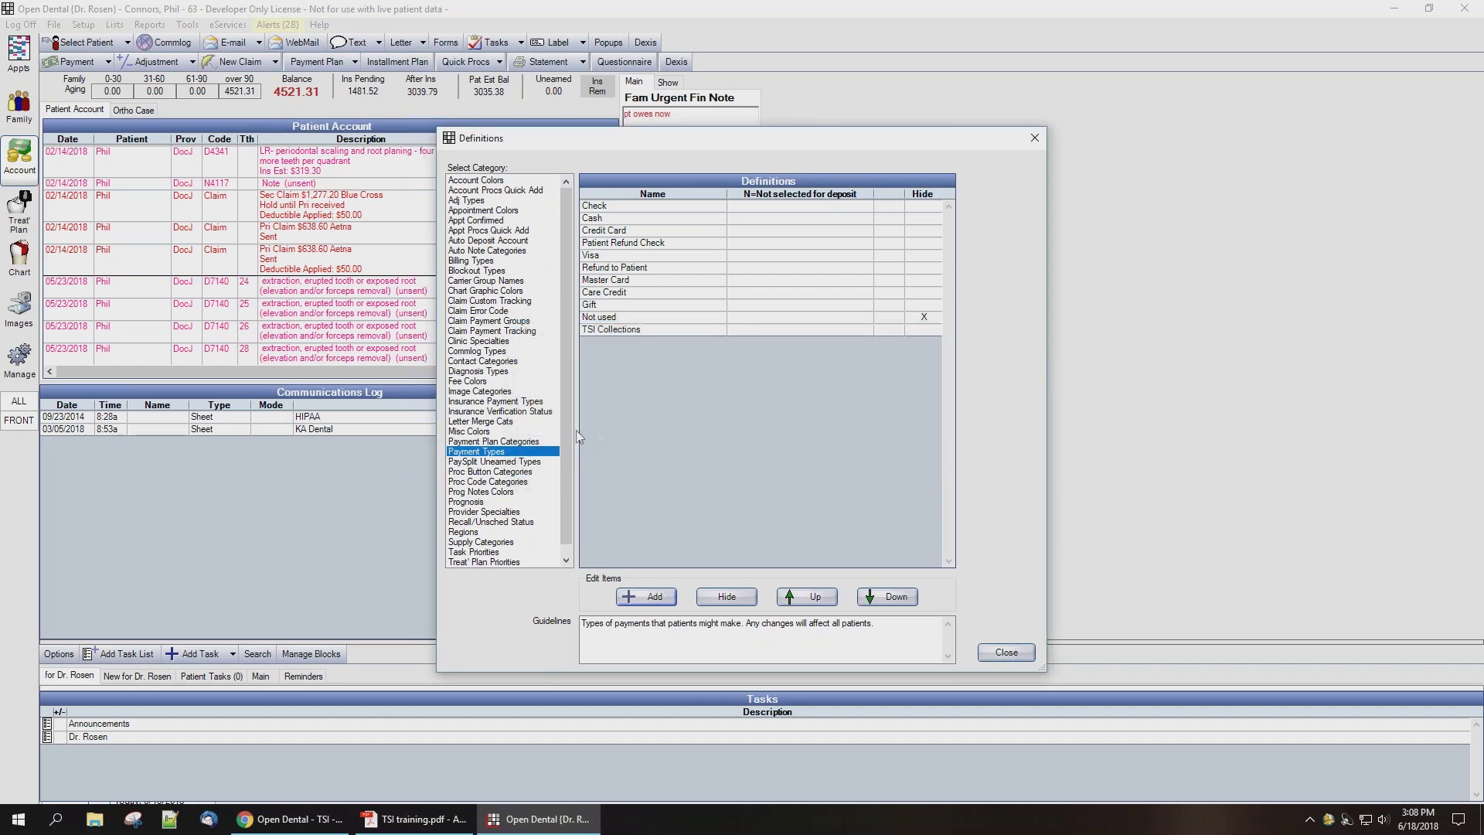
Step: Add a 'TSI Collections' adjustment type with a '-' sign, then close Definitions
click(467, 201)
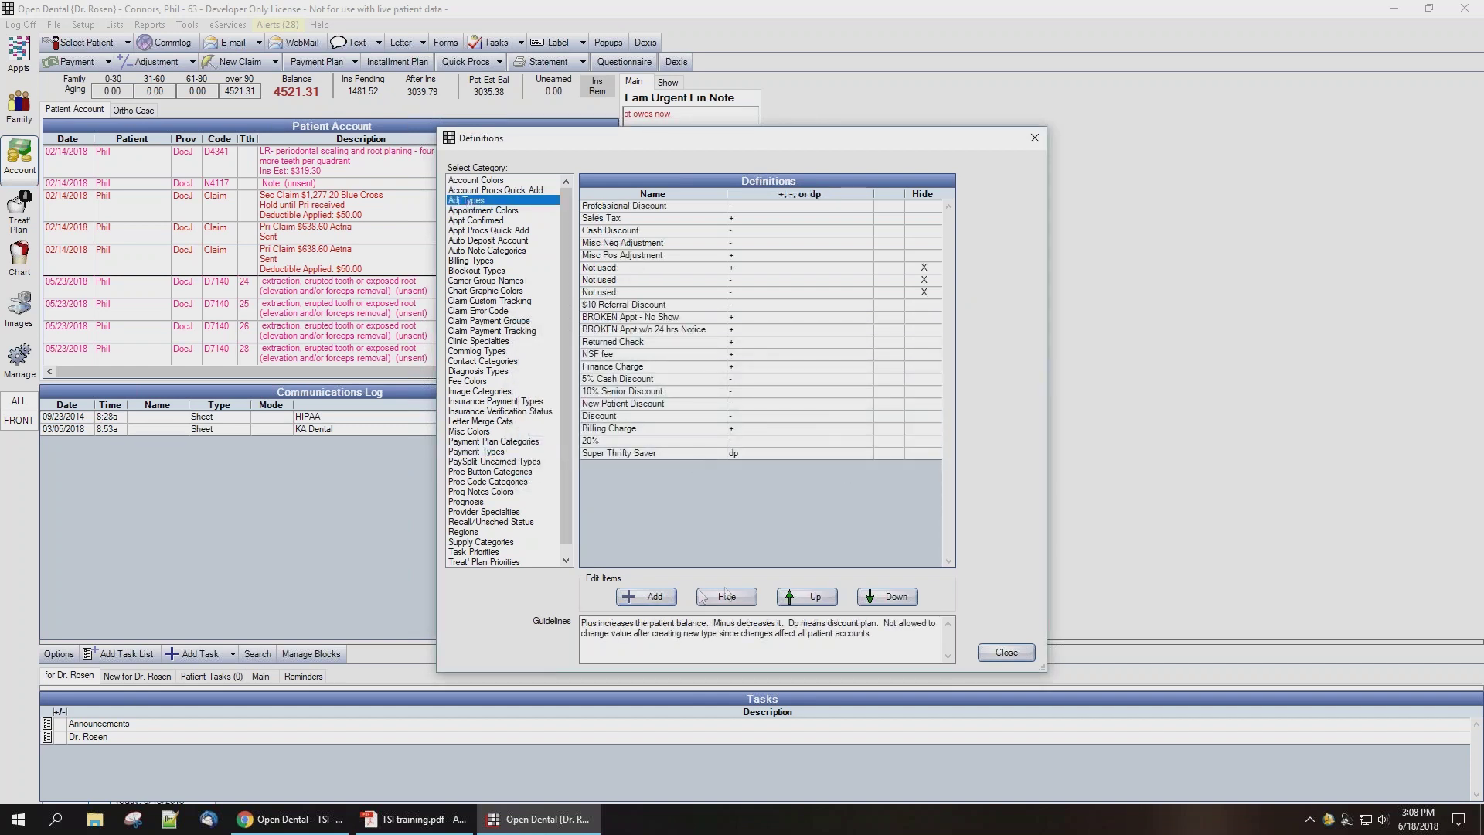
click(653, 597)
text(TSI Collections)
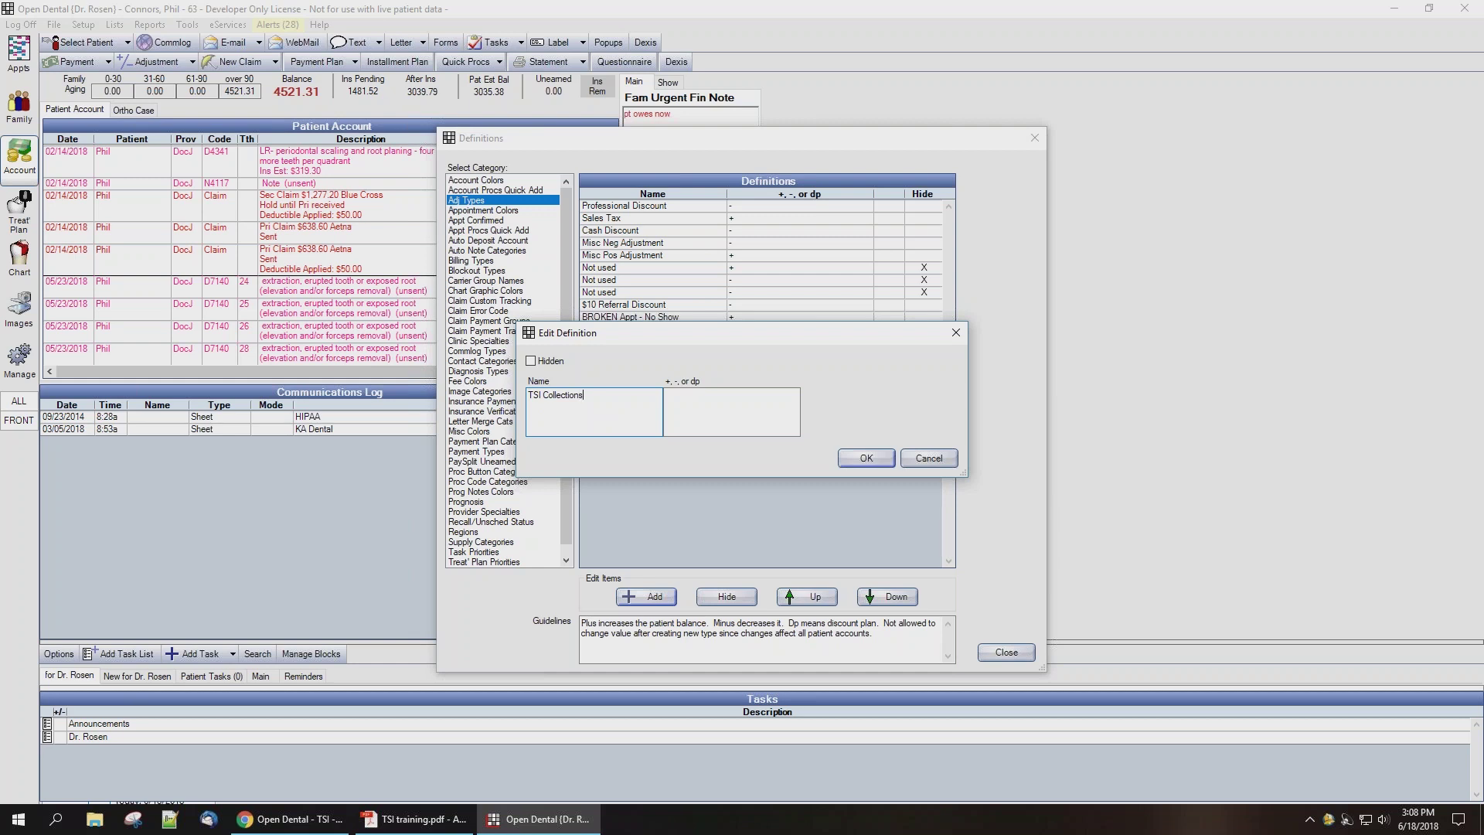
click(769, 422)
text(-)
click(873, 455)
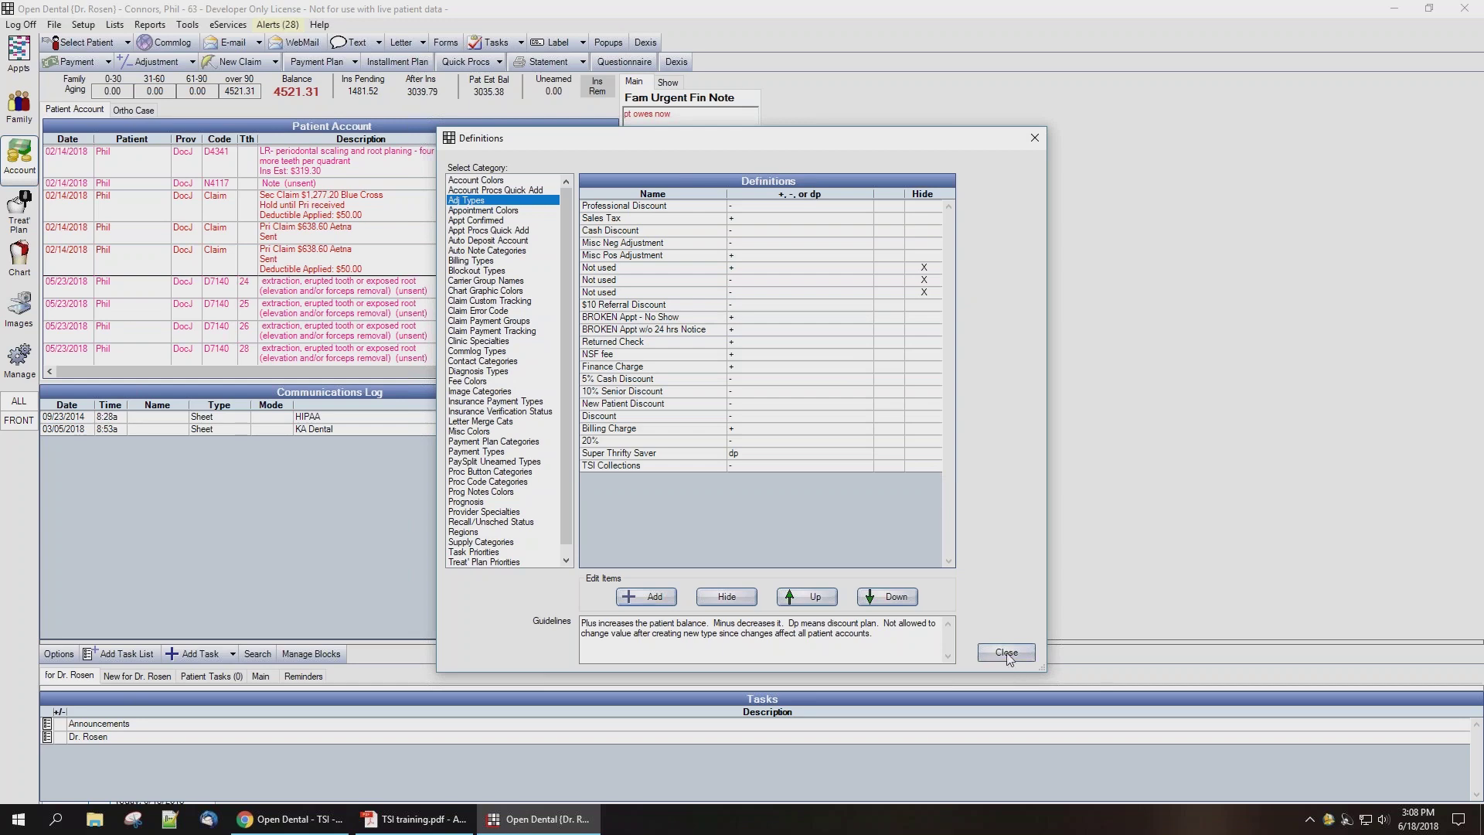
click(1006, 653)
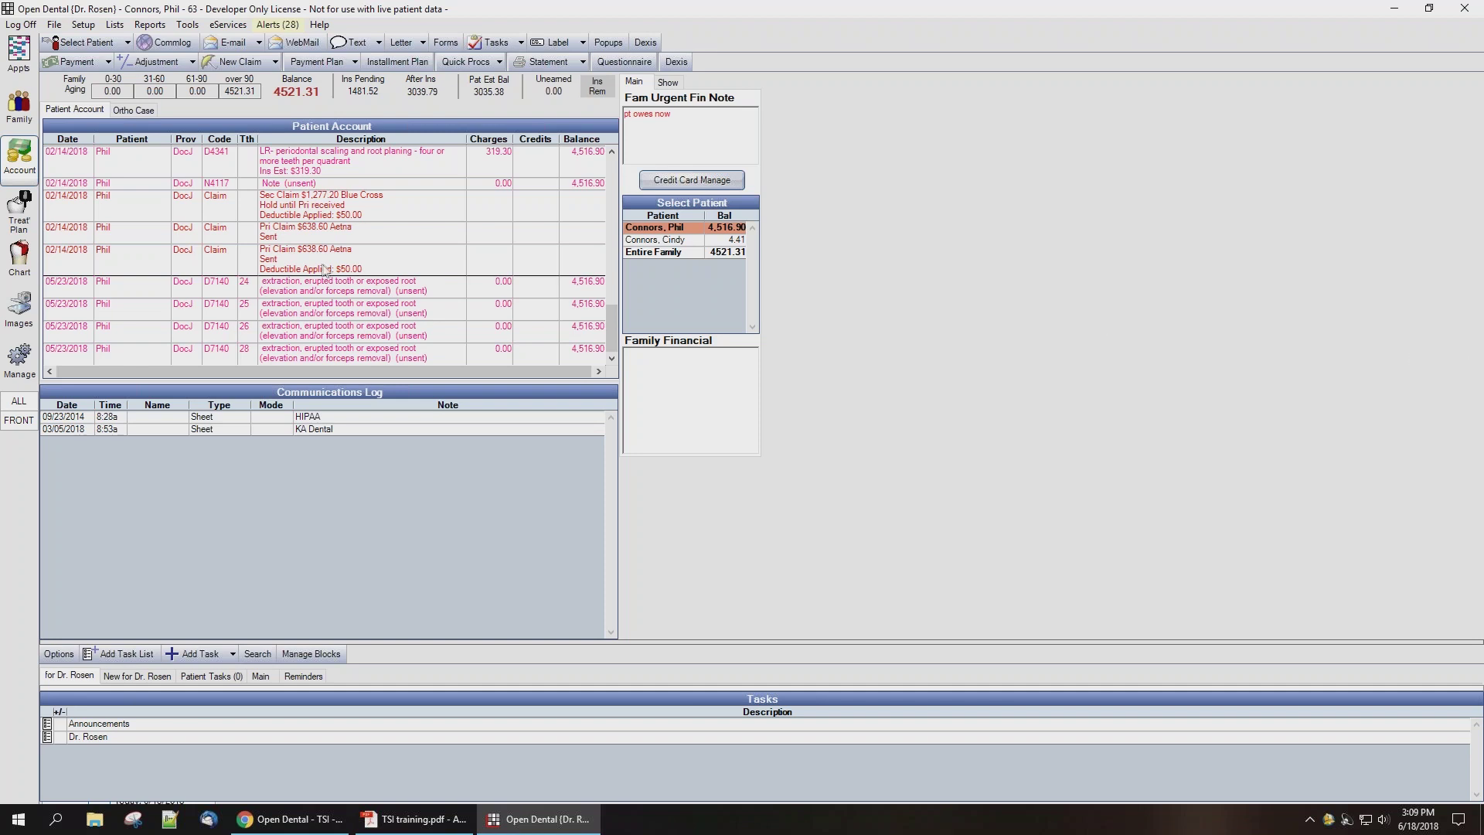
Step: Enter a 500 payment from TSI with payment type TSI Collections and save it
click(77, 62)
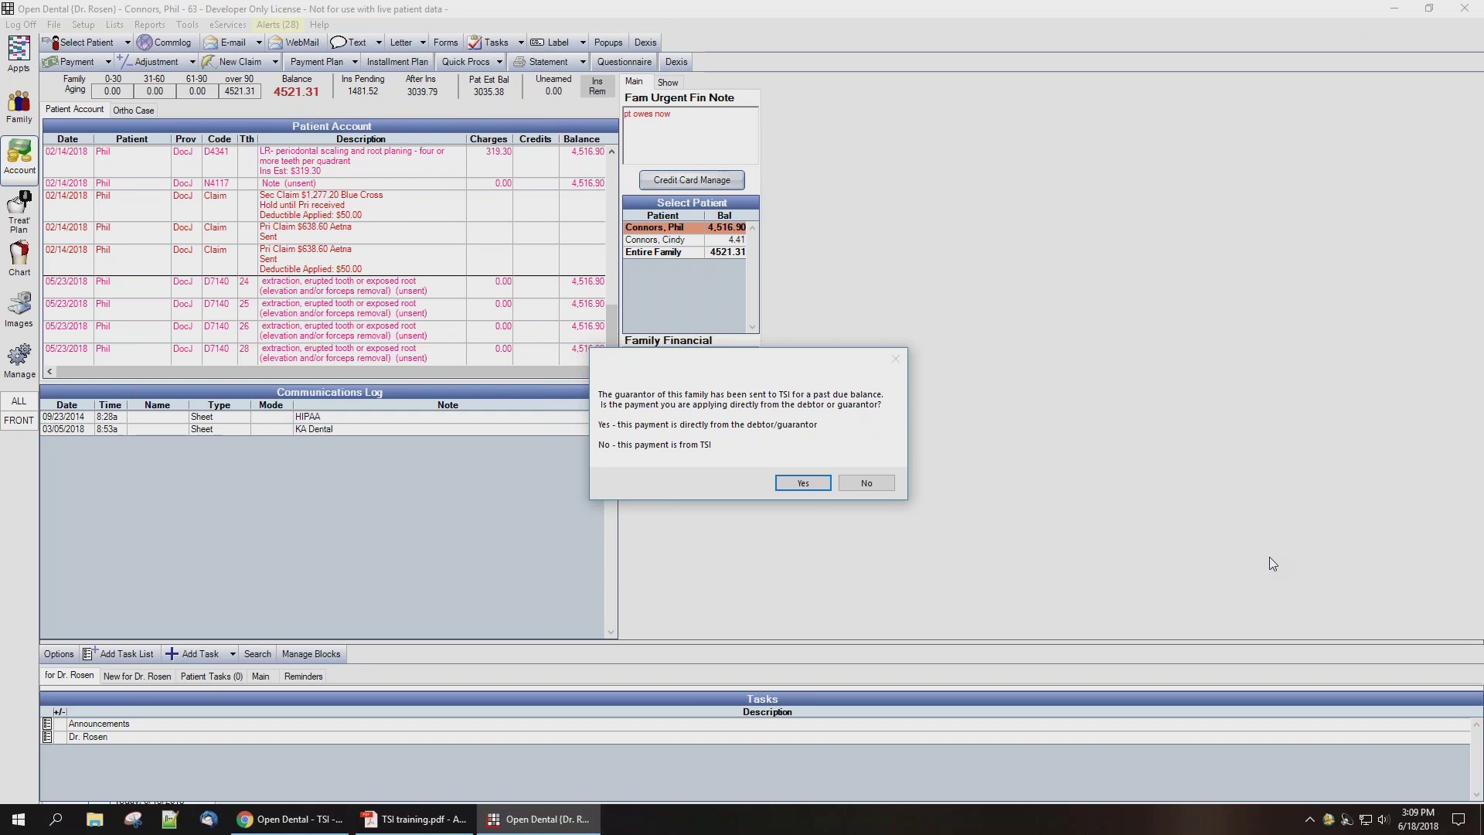
click(870, 484)
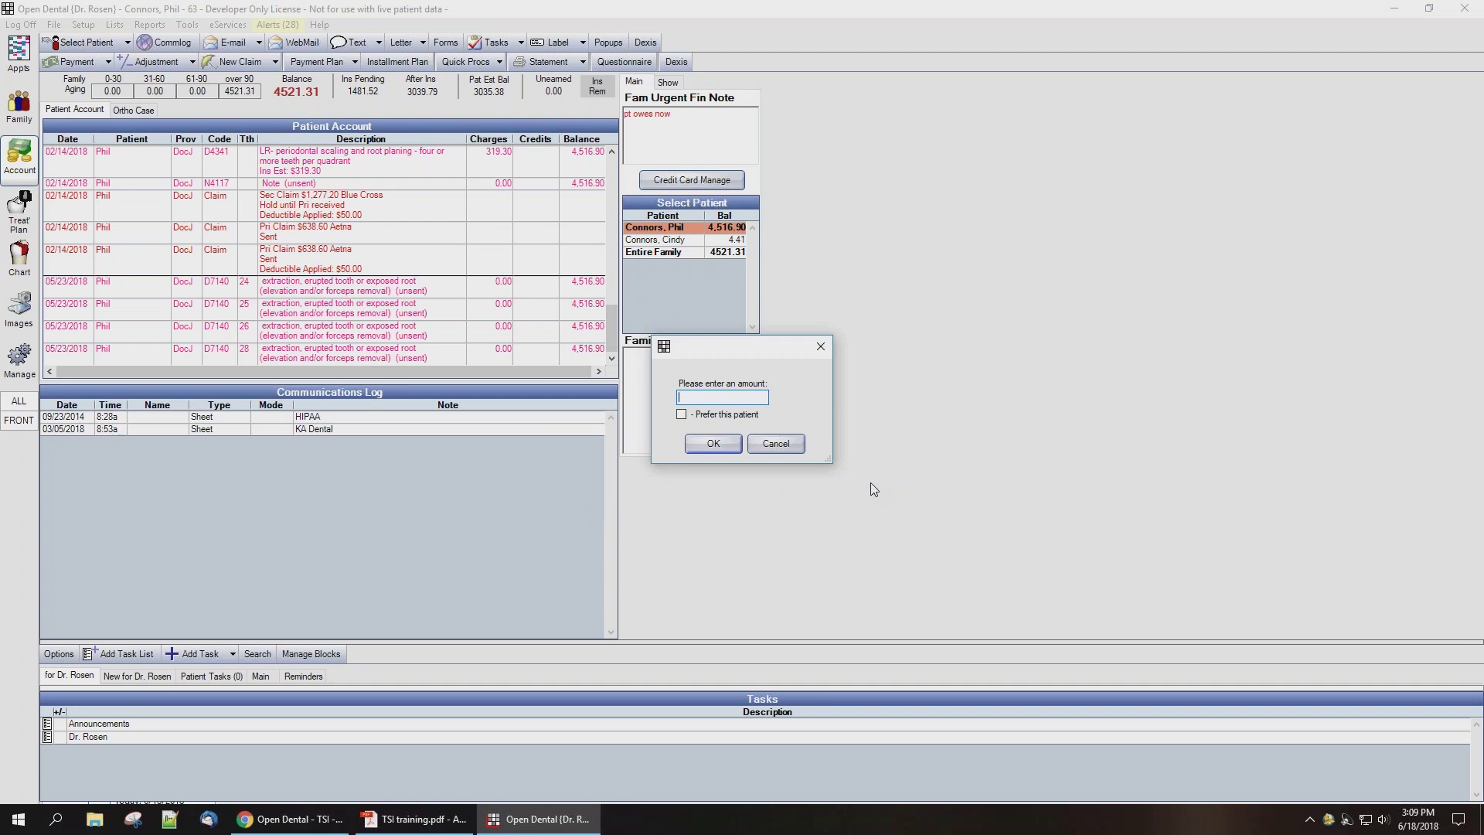
text(5000)
key(BackSpace)
click(713, 444)
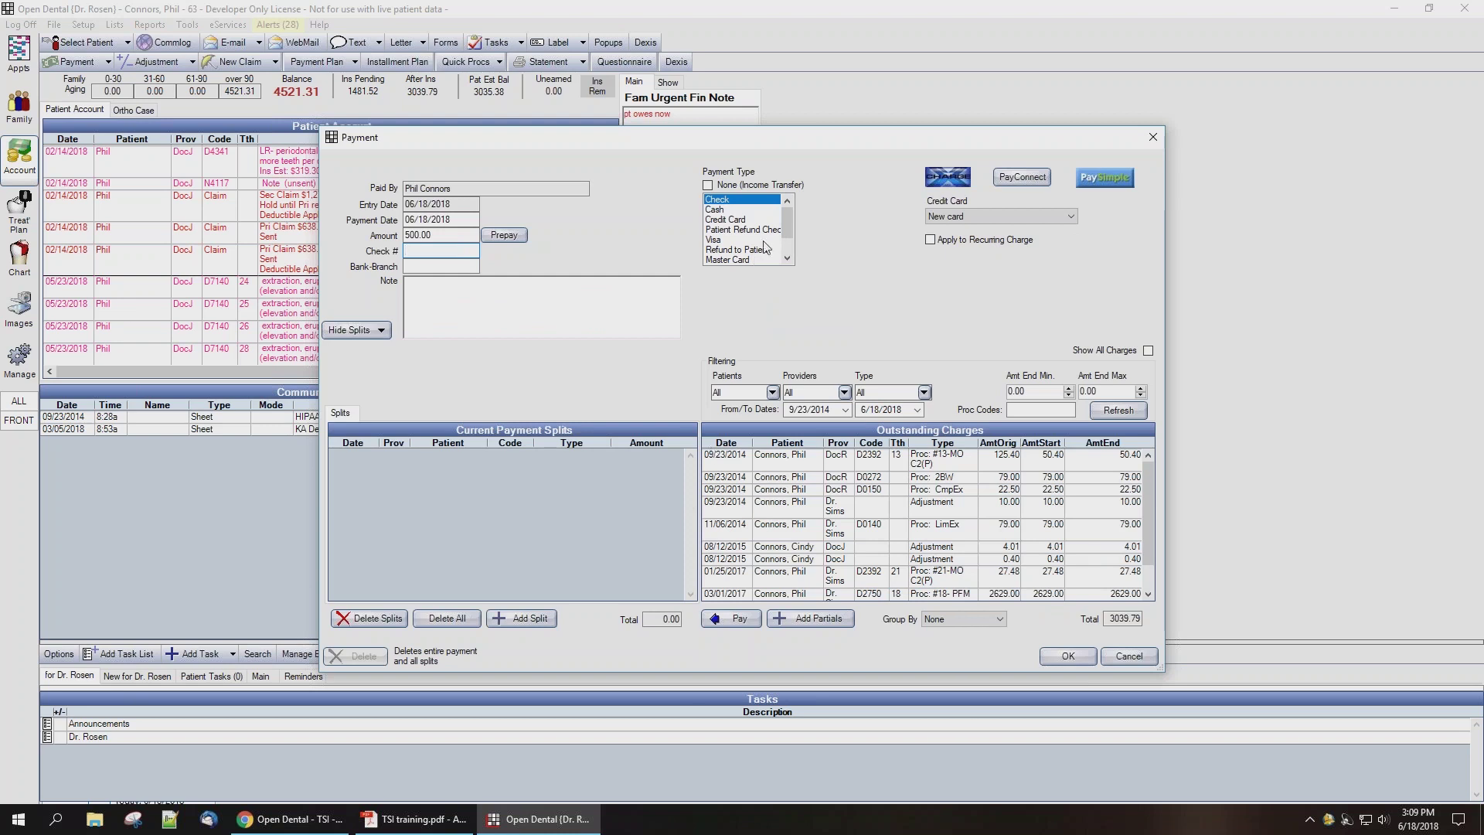
drag(787, 225, 787, 241)
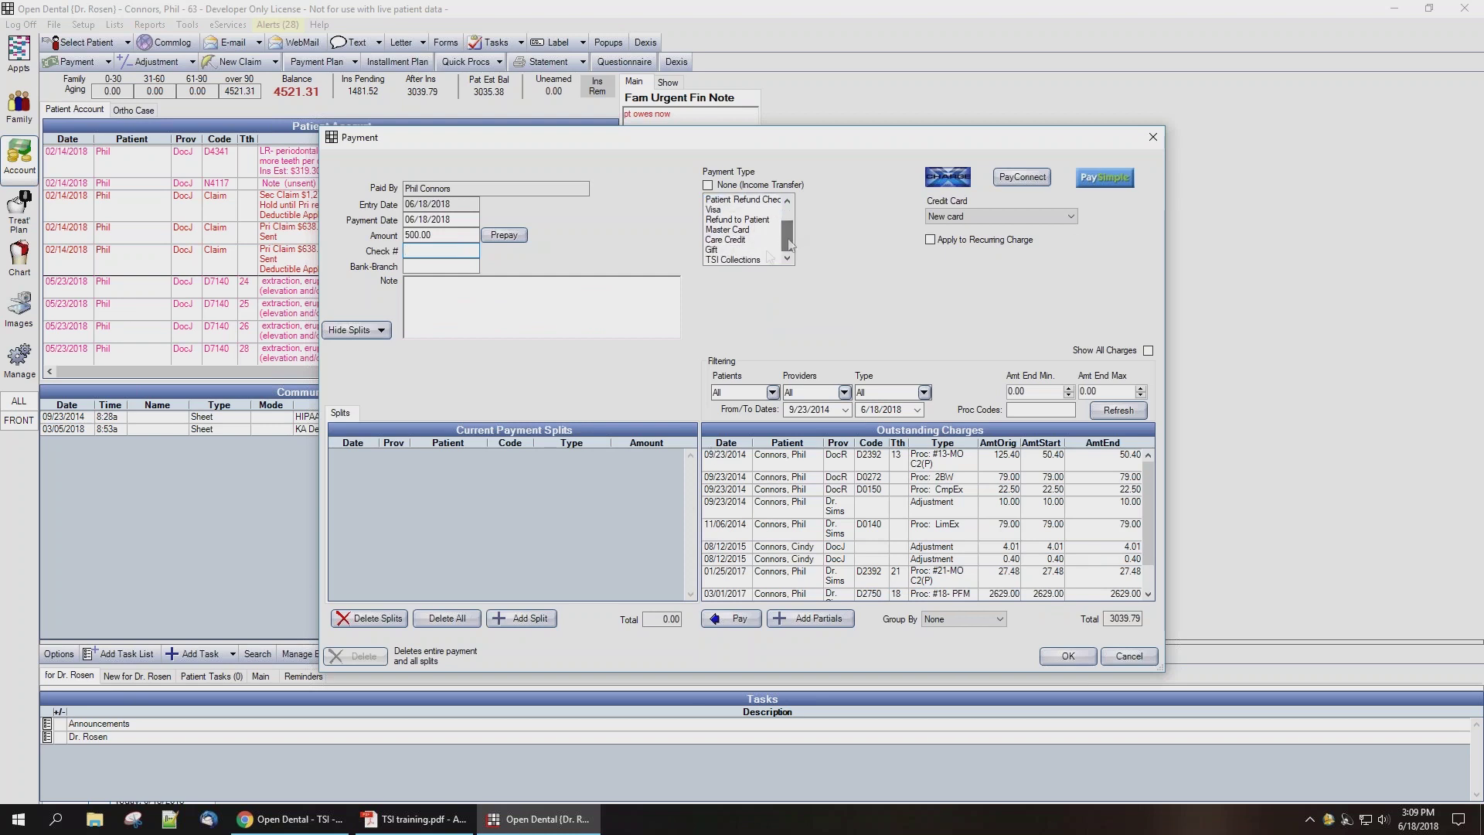
click(747, 260)
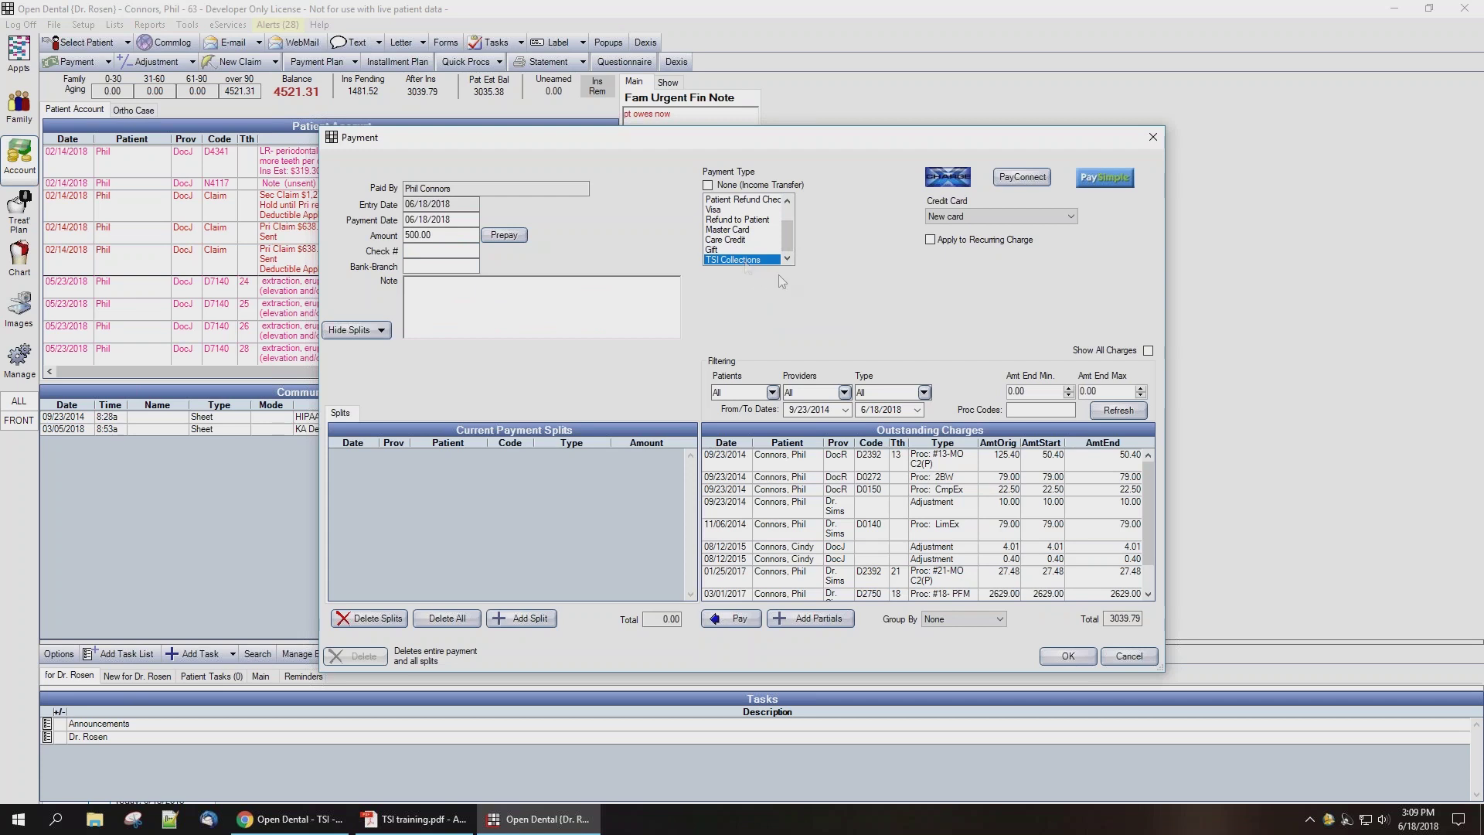
click(1060, 660)
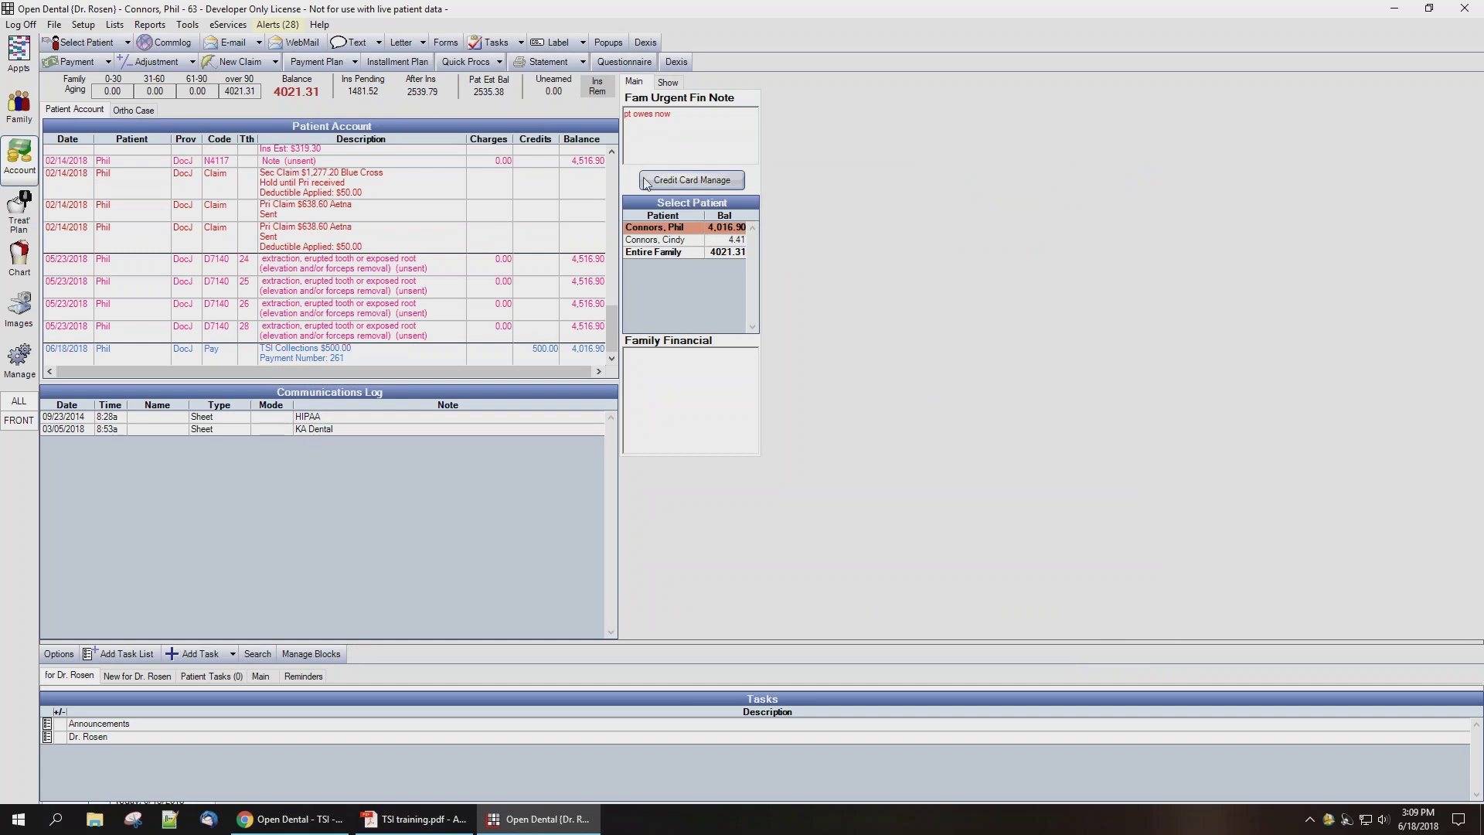
Step: Save a 50.00 TSI Collections subtraction adjustment flagged as resulting from a TSI payment
click(167, 63)
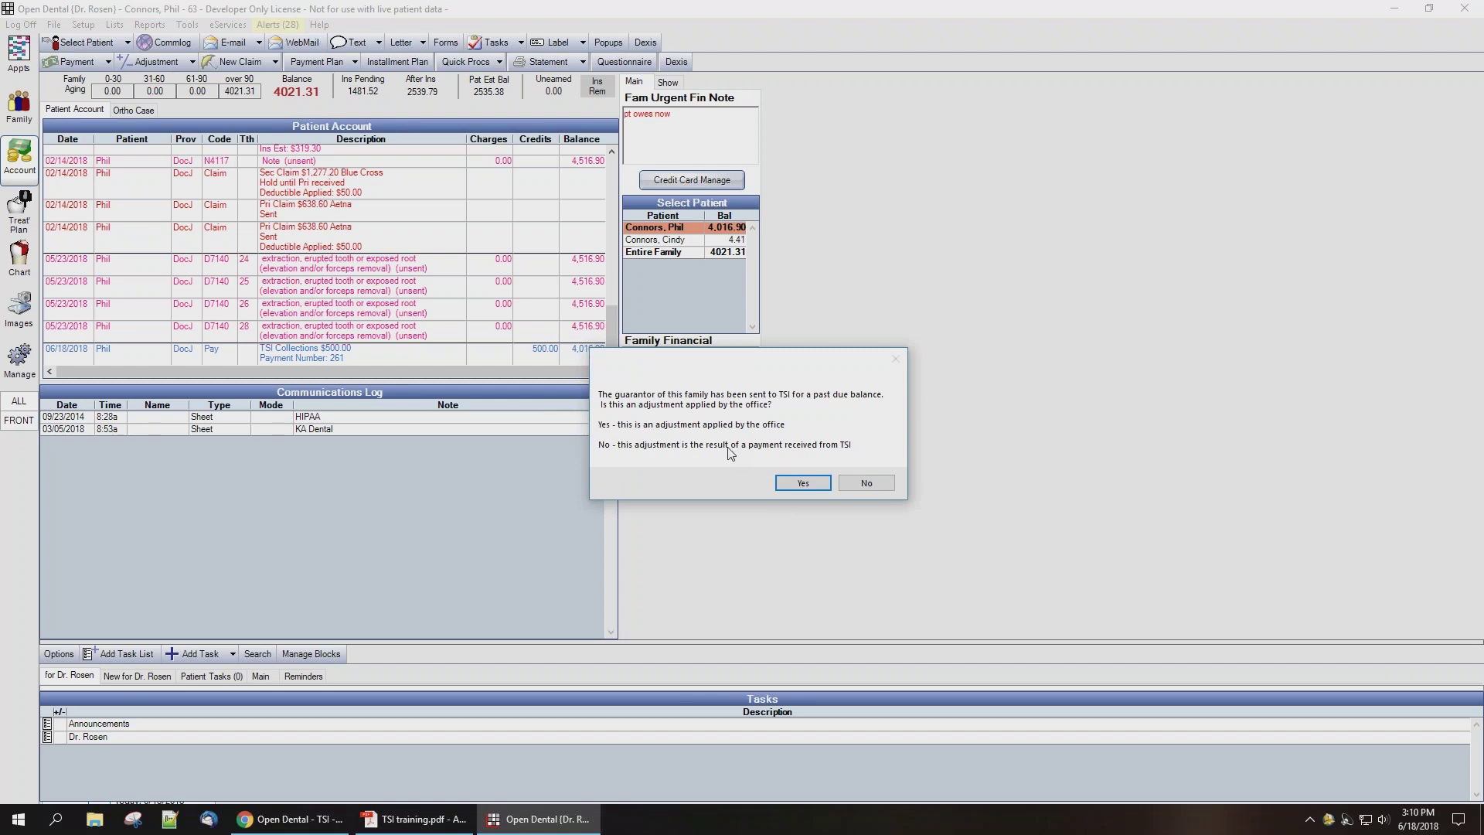
click(867, 484)
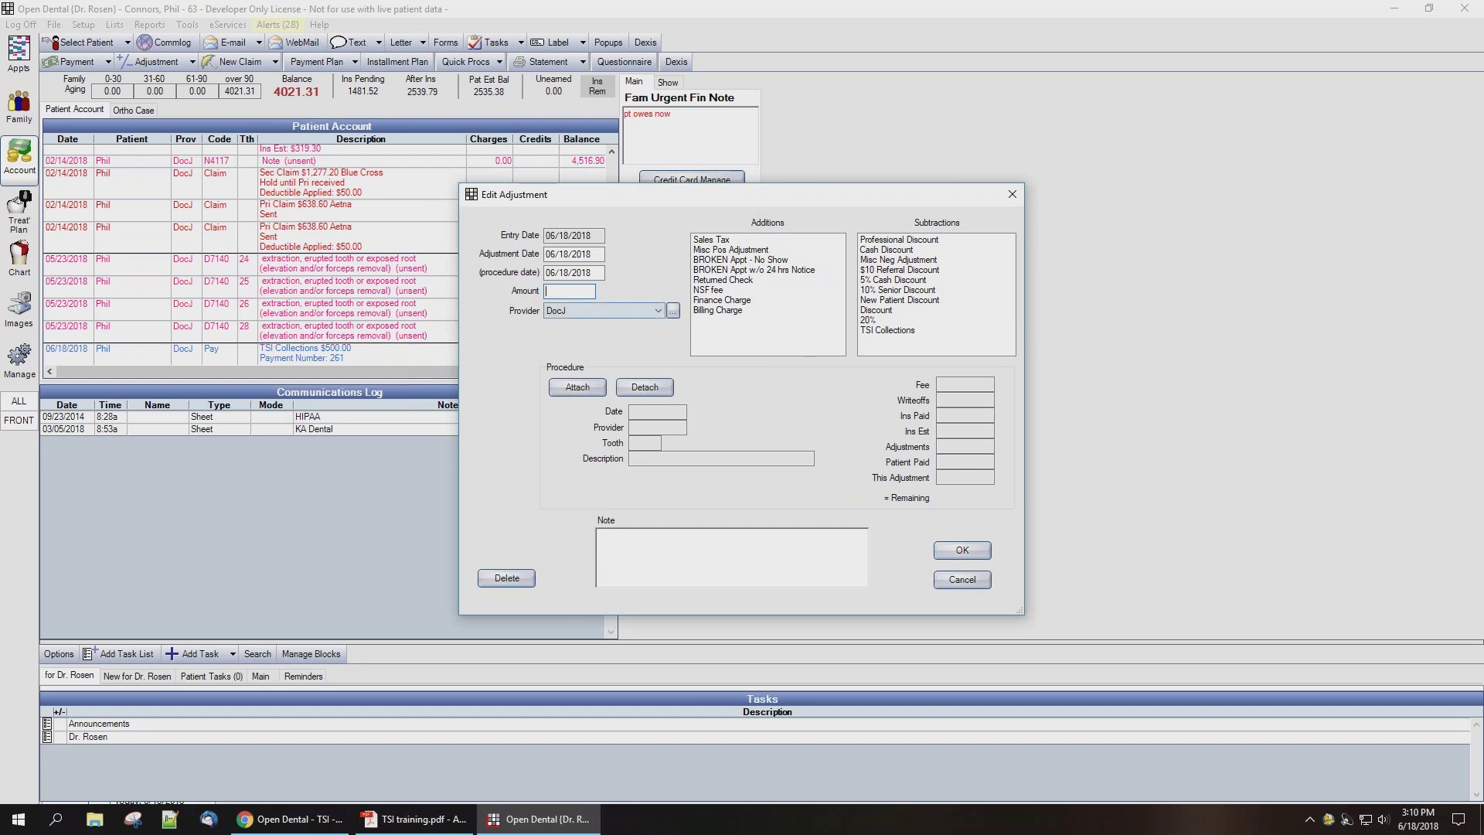
click(889, 331)
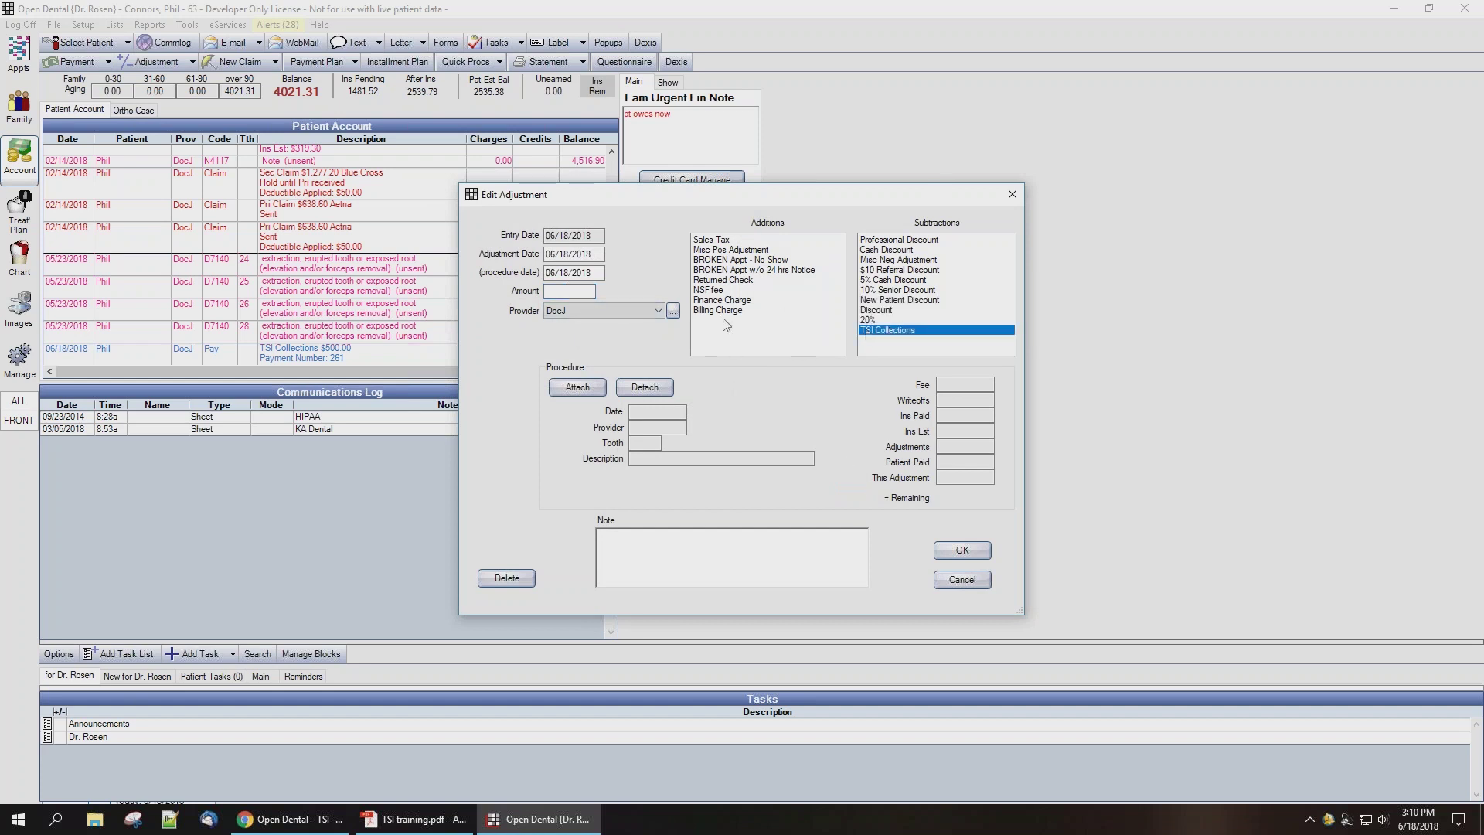
click(564, 291)
text(50)
click(961, 550)
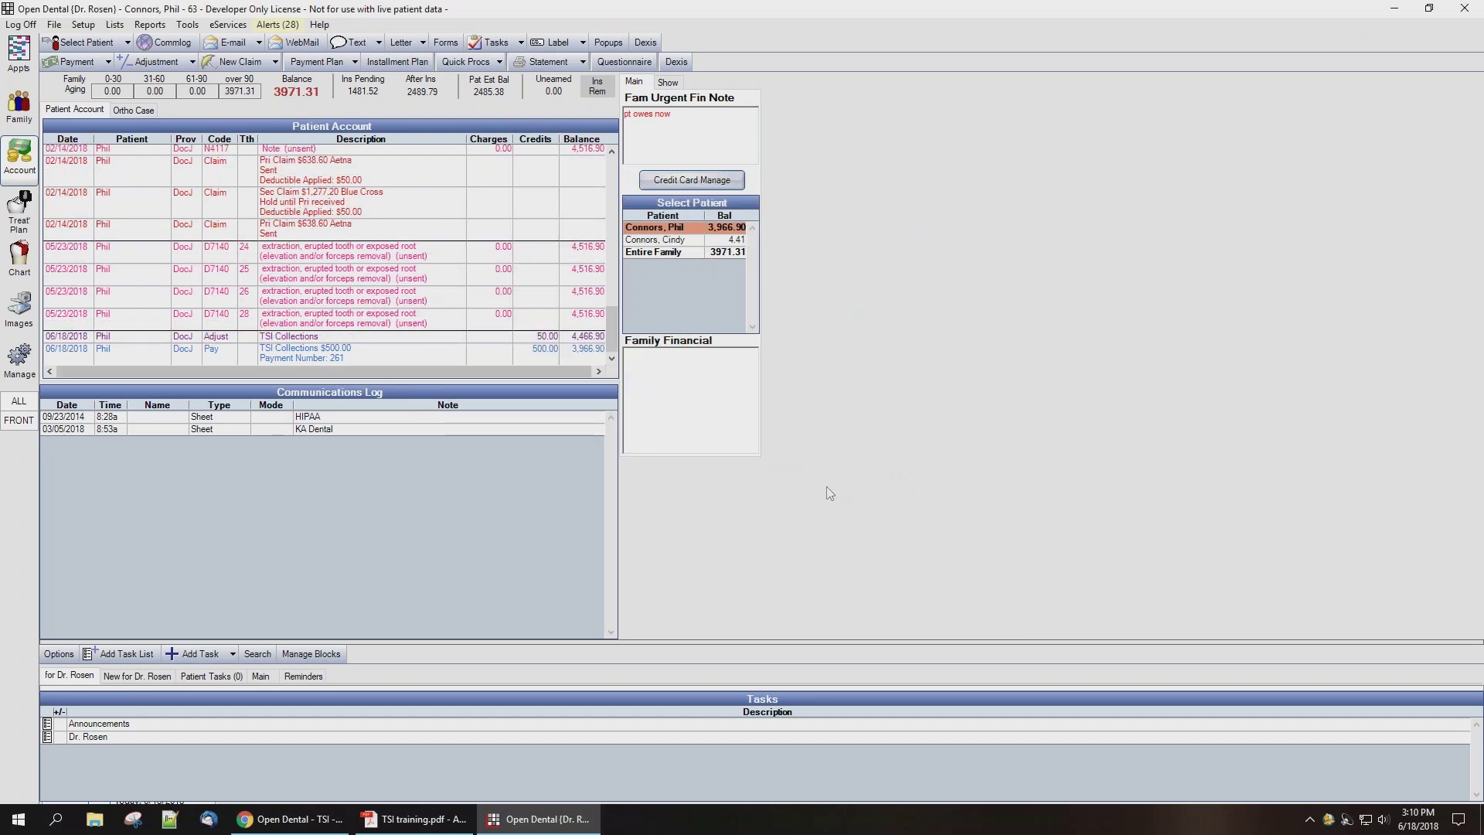
click(523, 355)
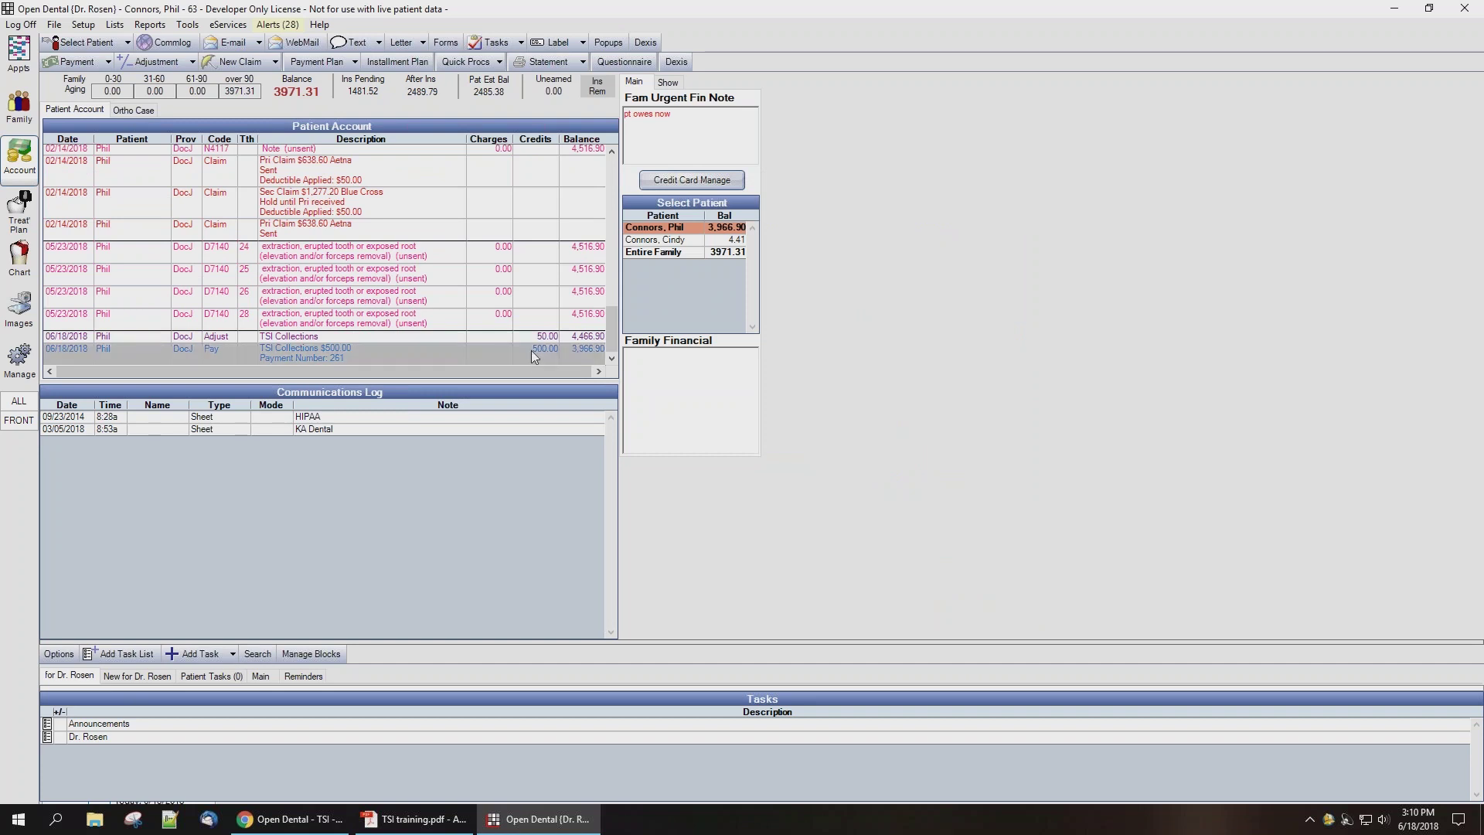
click(530, 335)
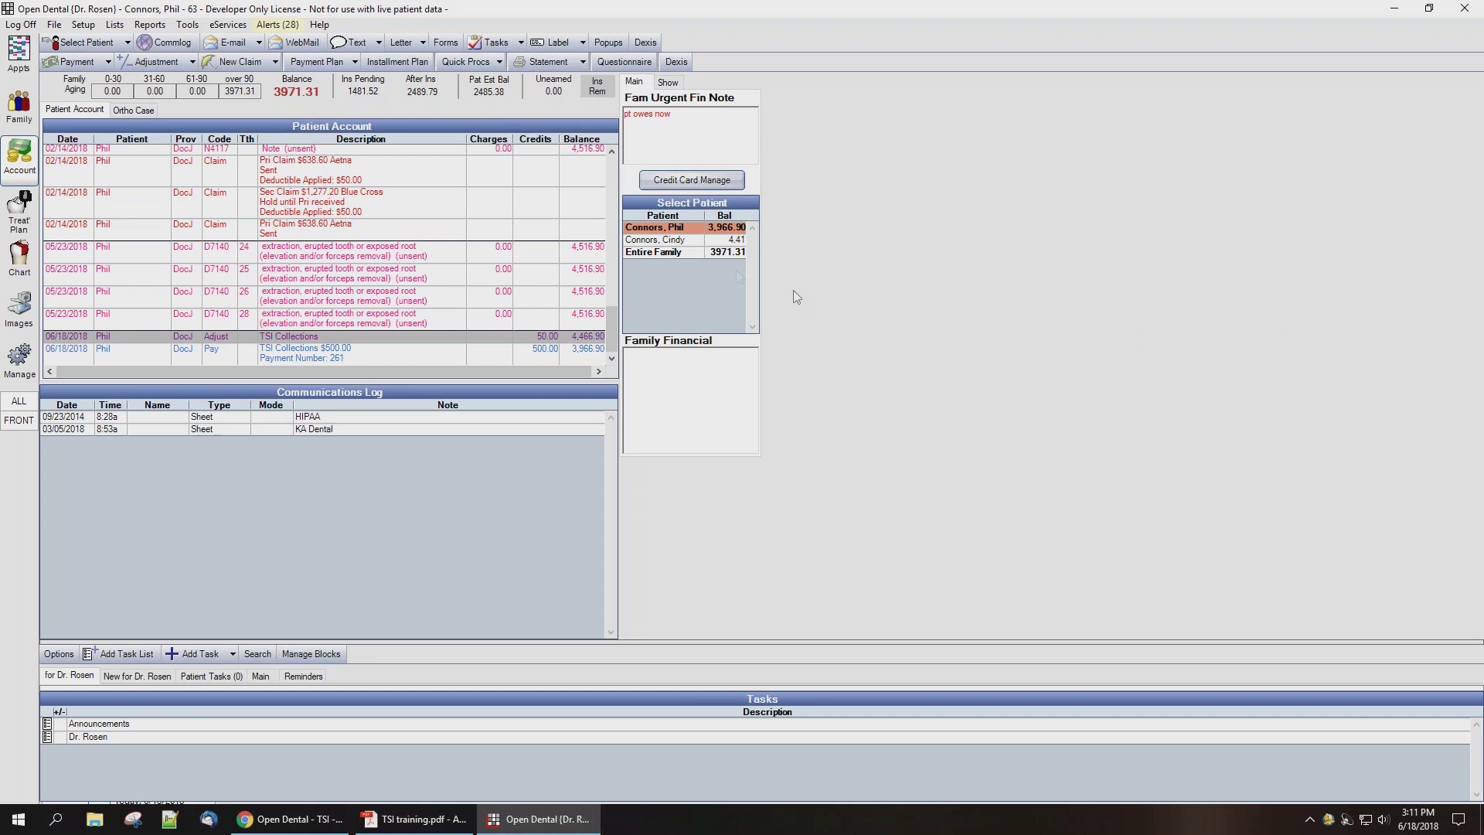
Step: Enter a 550 guarantor-direct payment with payment type TSI Collections and save it
click(77, 62)
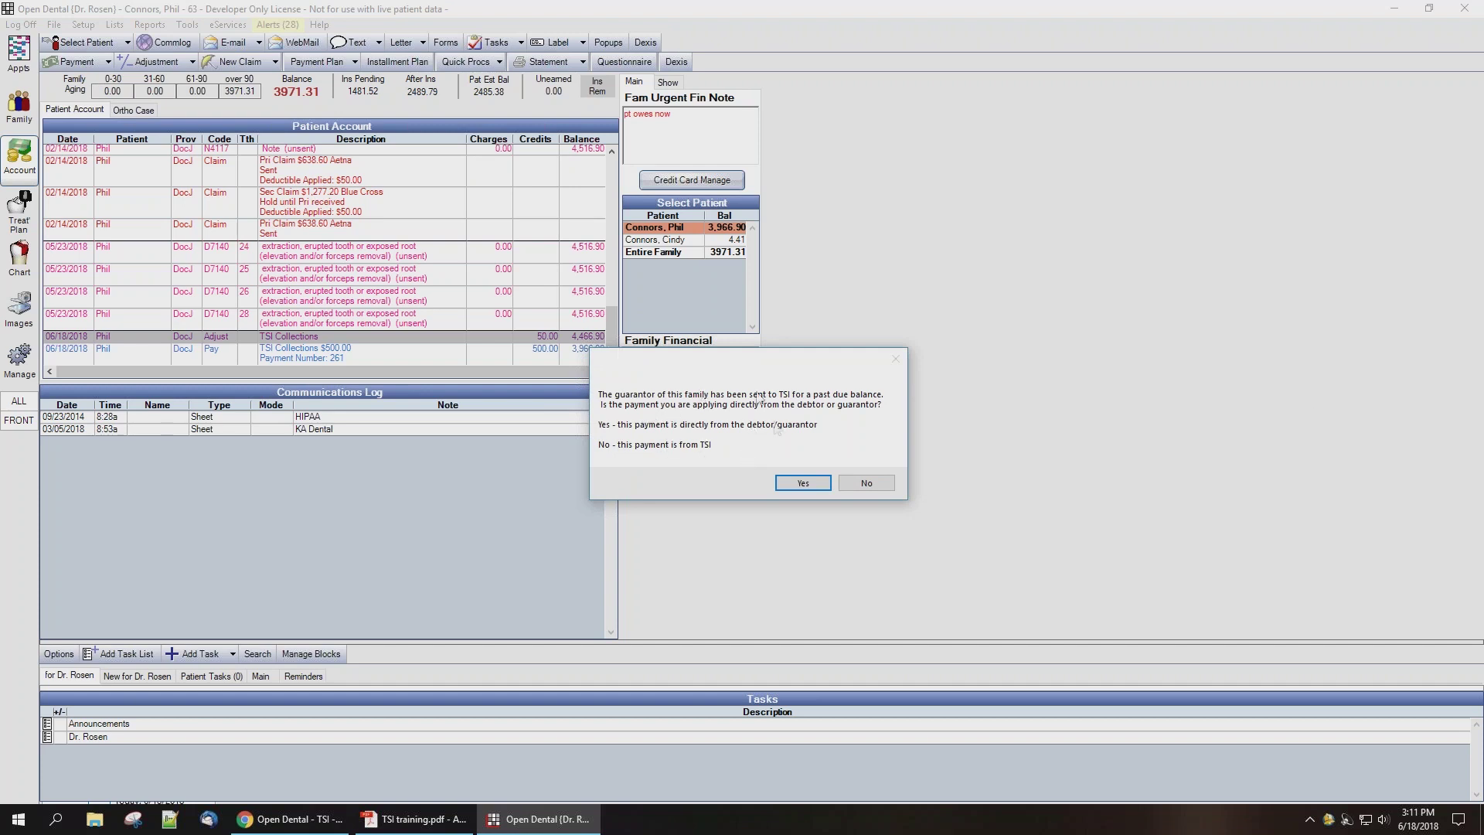
click(803, 485)
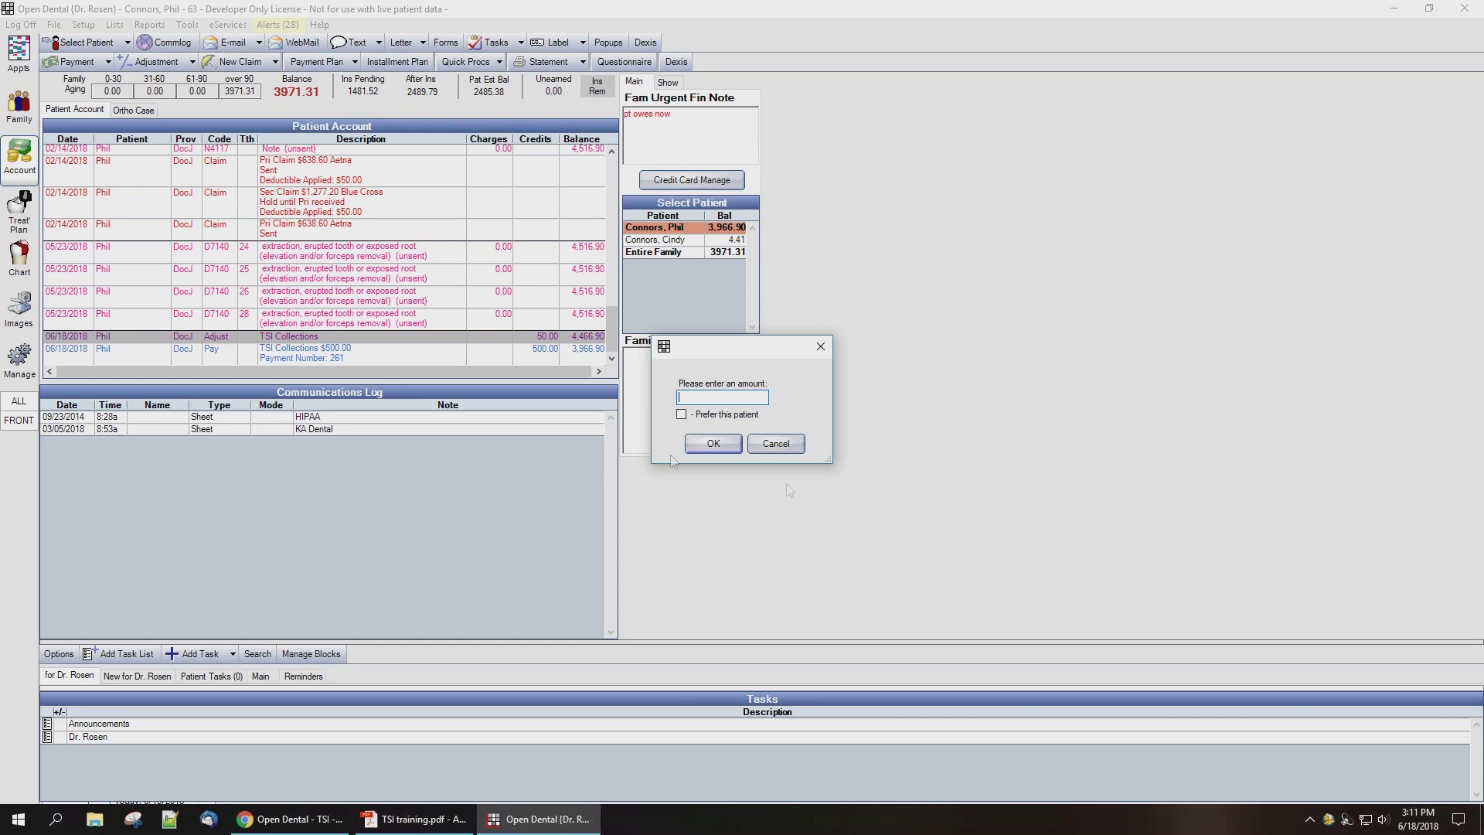
click(722, 403)
text(5500)
key(BackSpace)
click(735, 443)
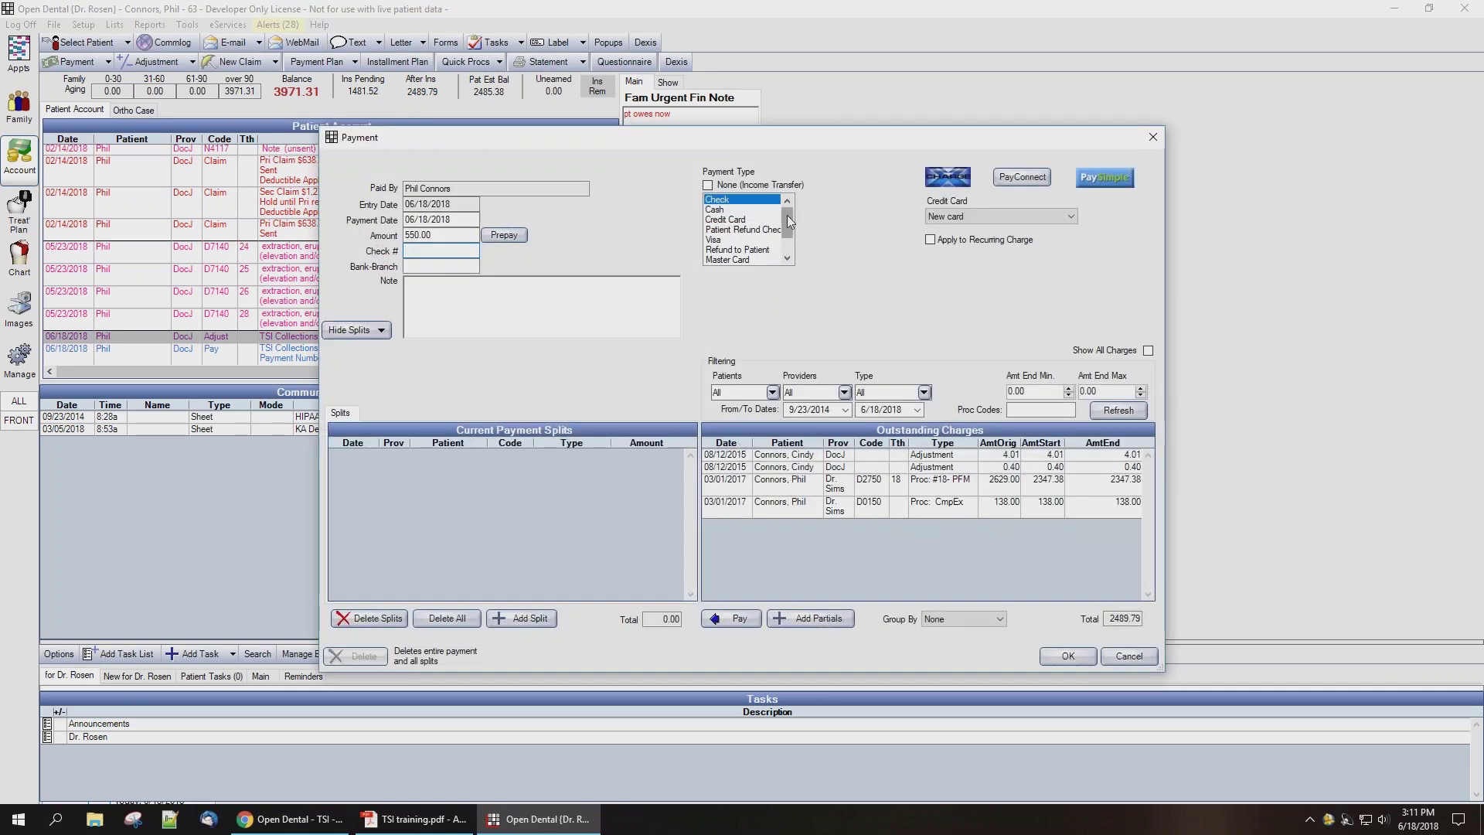
scroll(788, 224, down, 1)
click(754, 261)
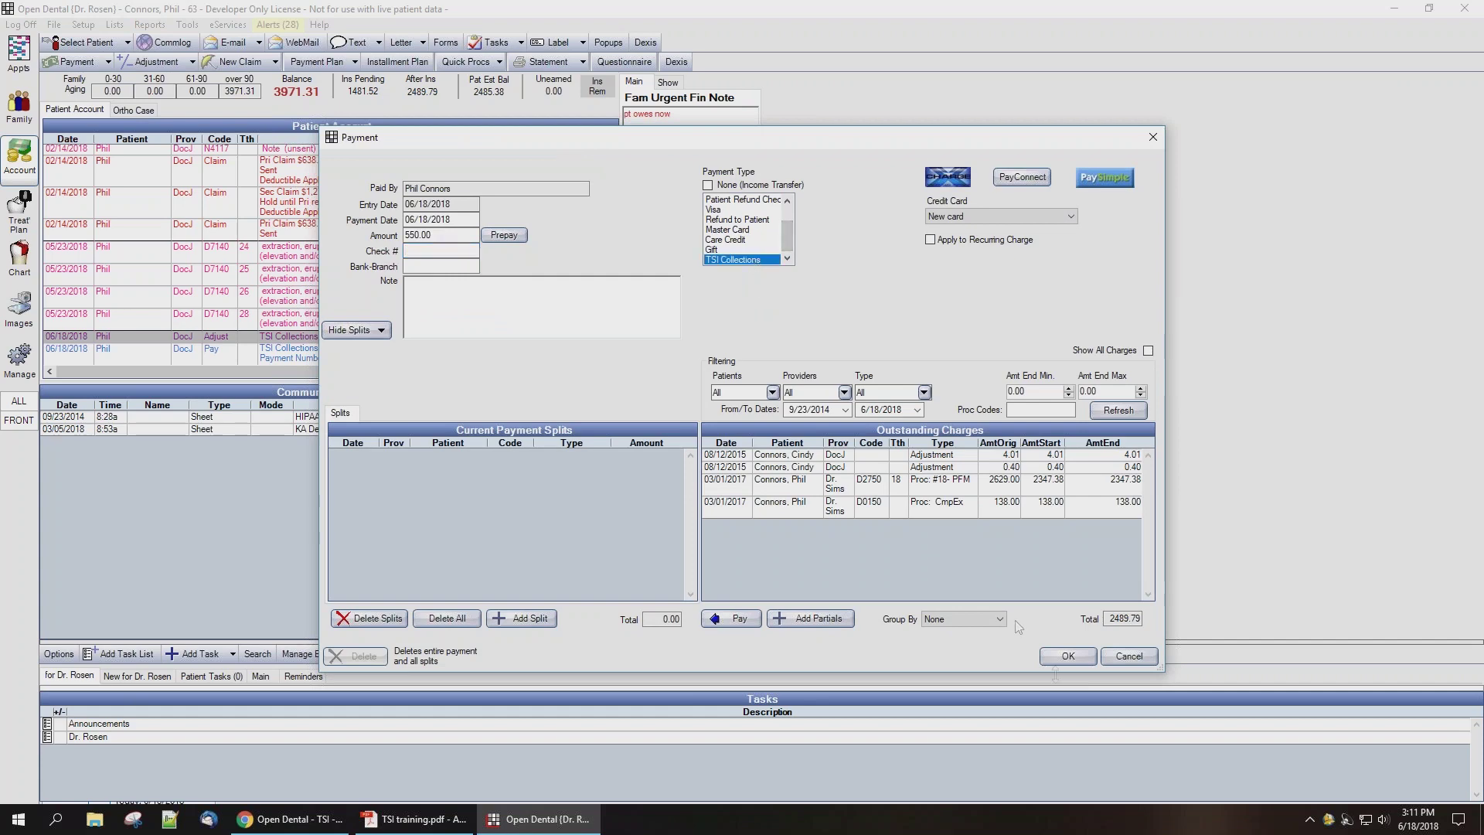
click(1061, 659)
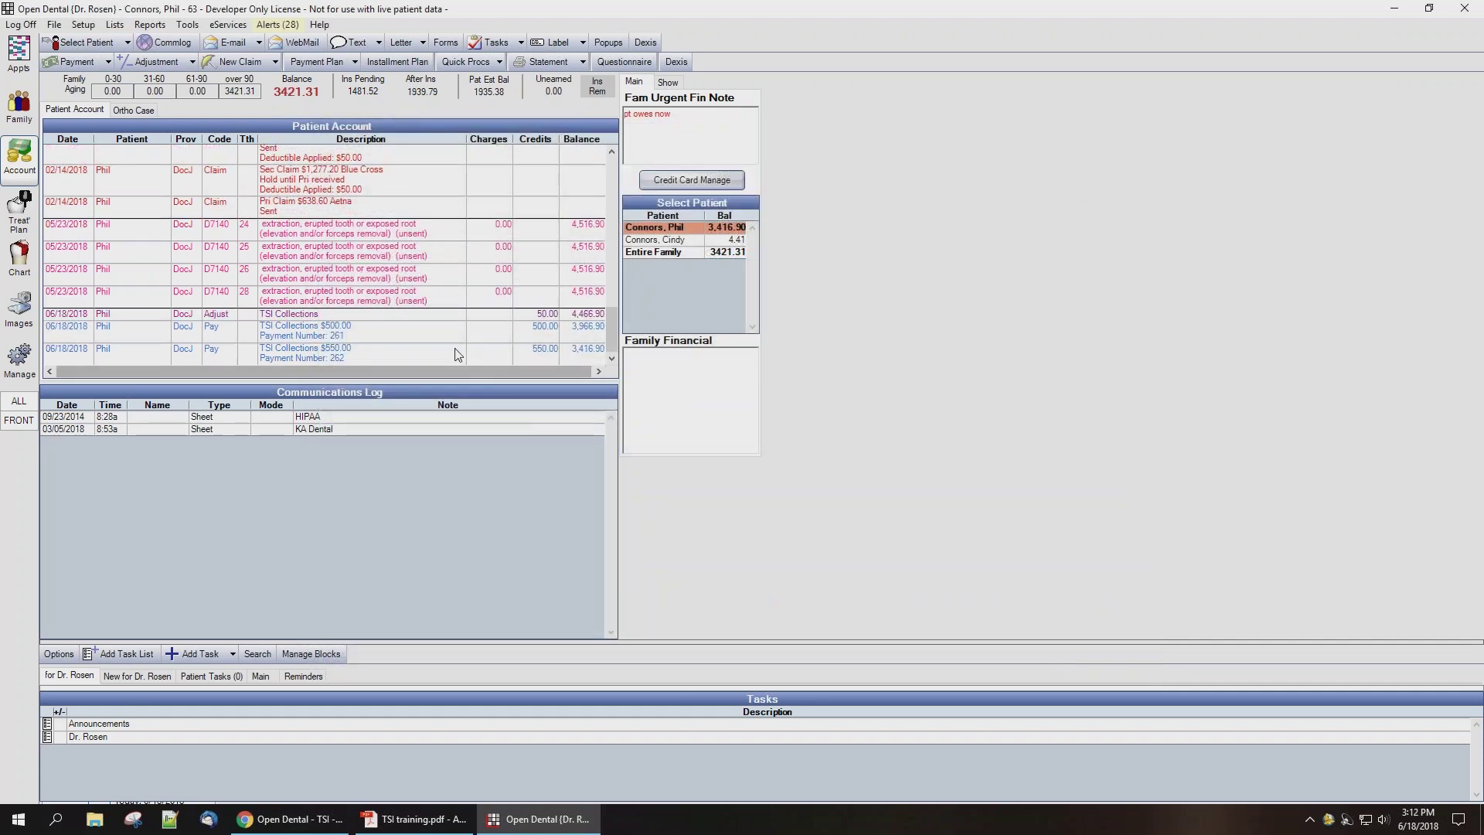
Step: Enter a guarantor-direct payment of -50.00 with payment type TSI Collections and save it
click(452, 352)
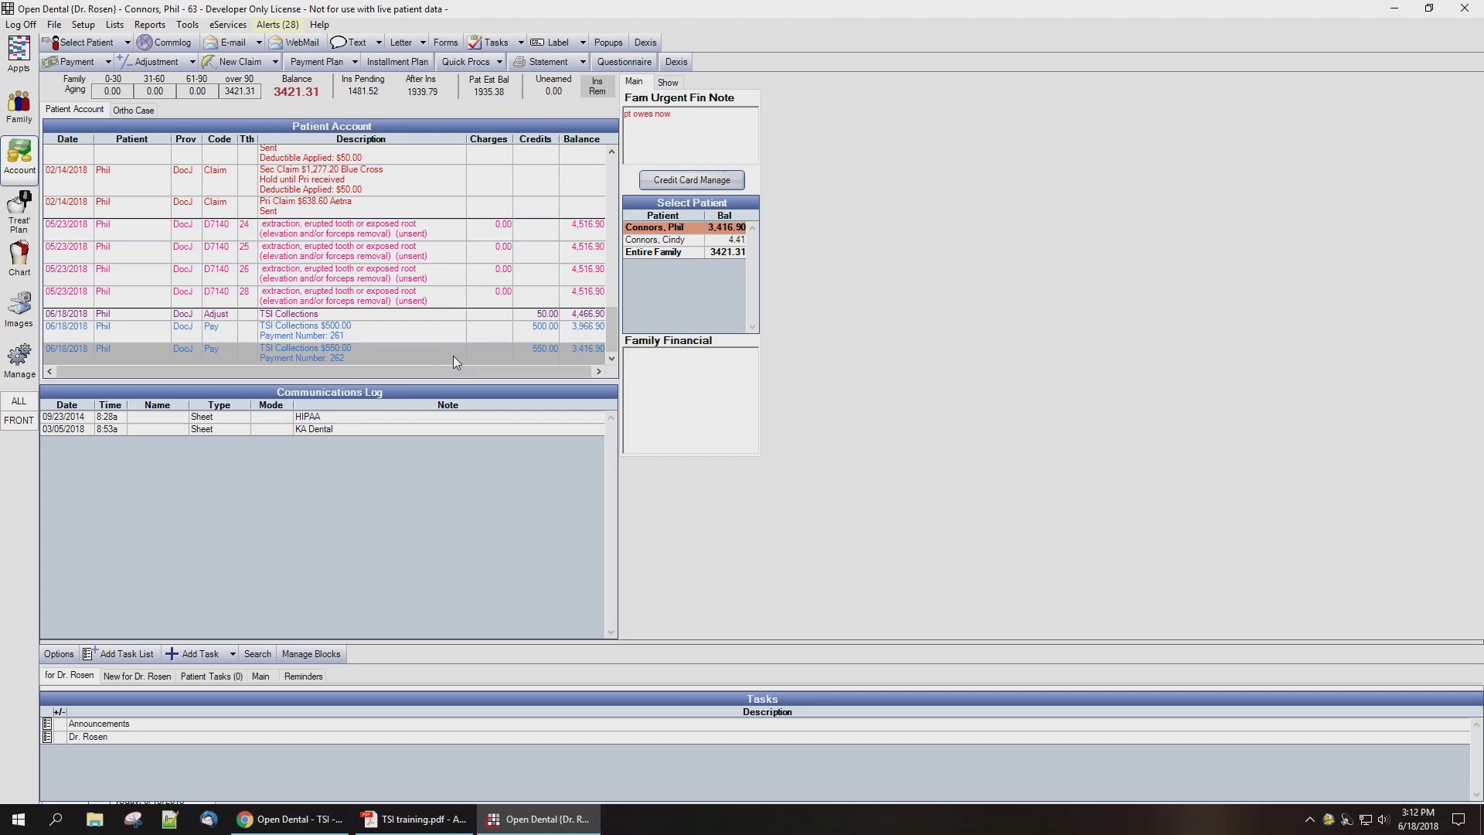
click(77, 62)
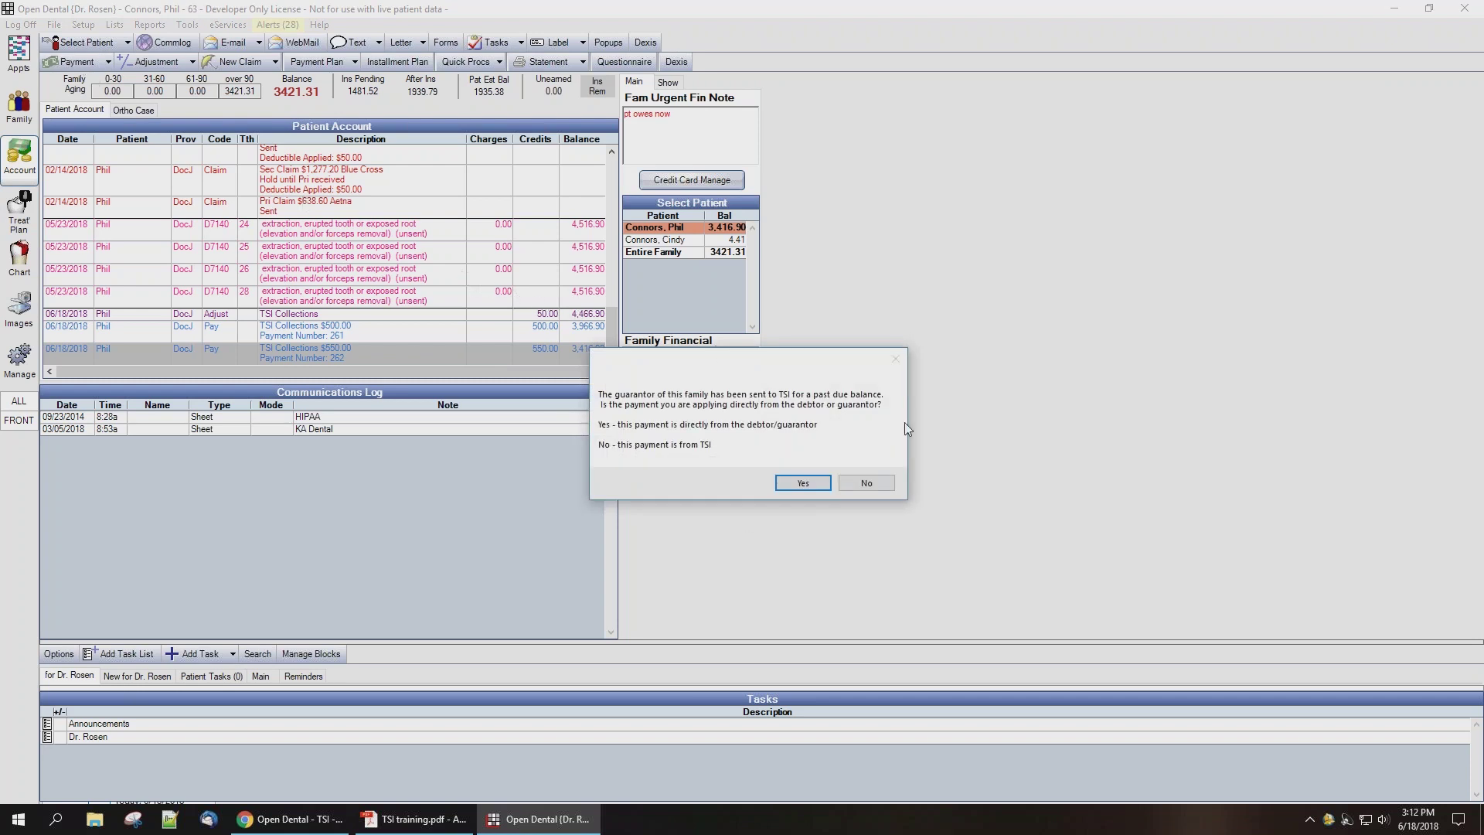
click(805, 485)
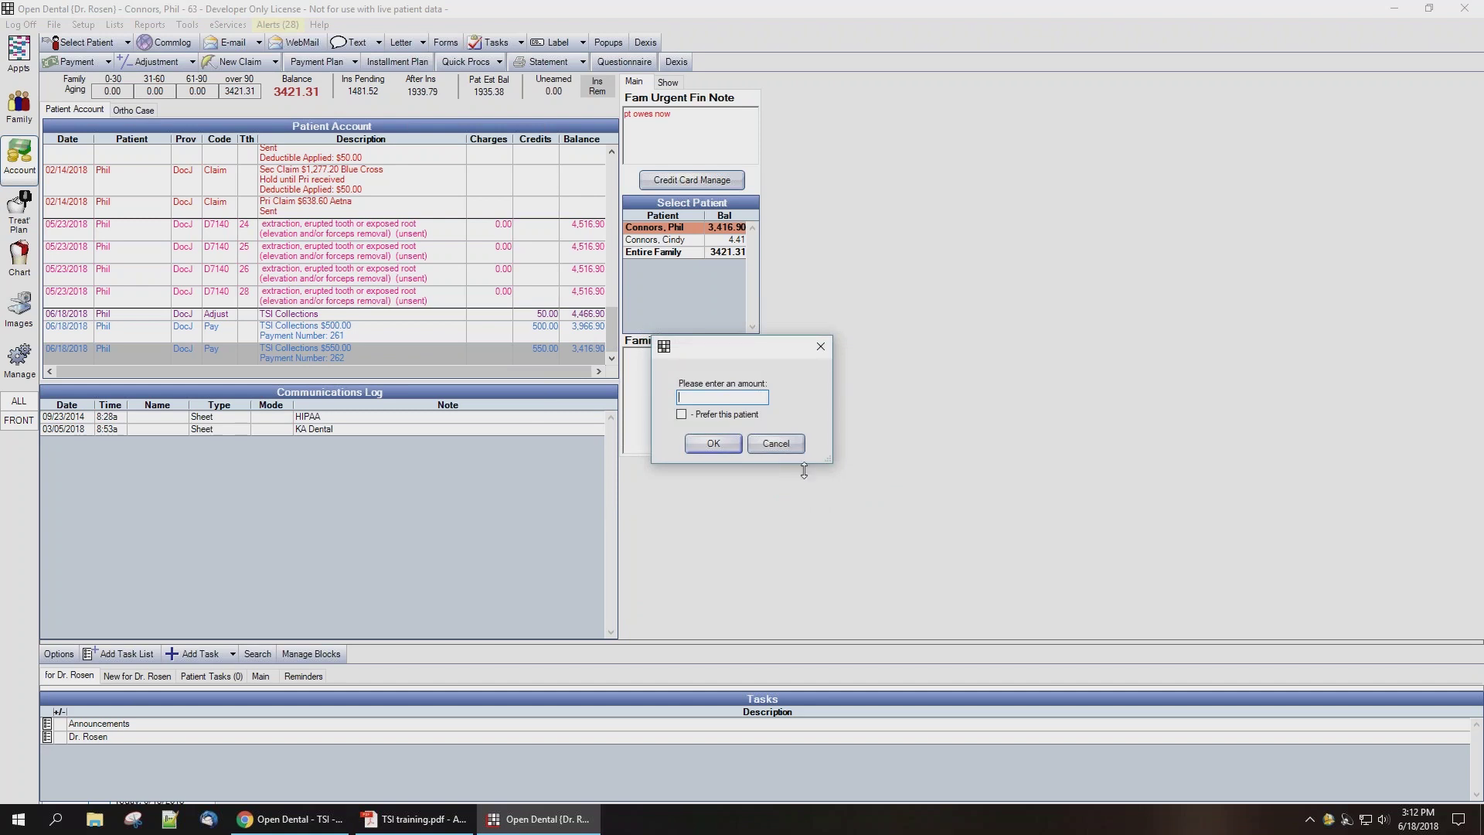
text(50)
click(726, 442)
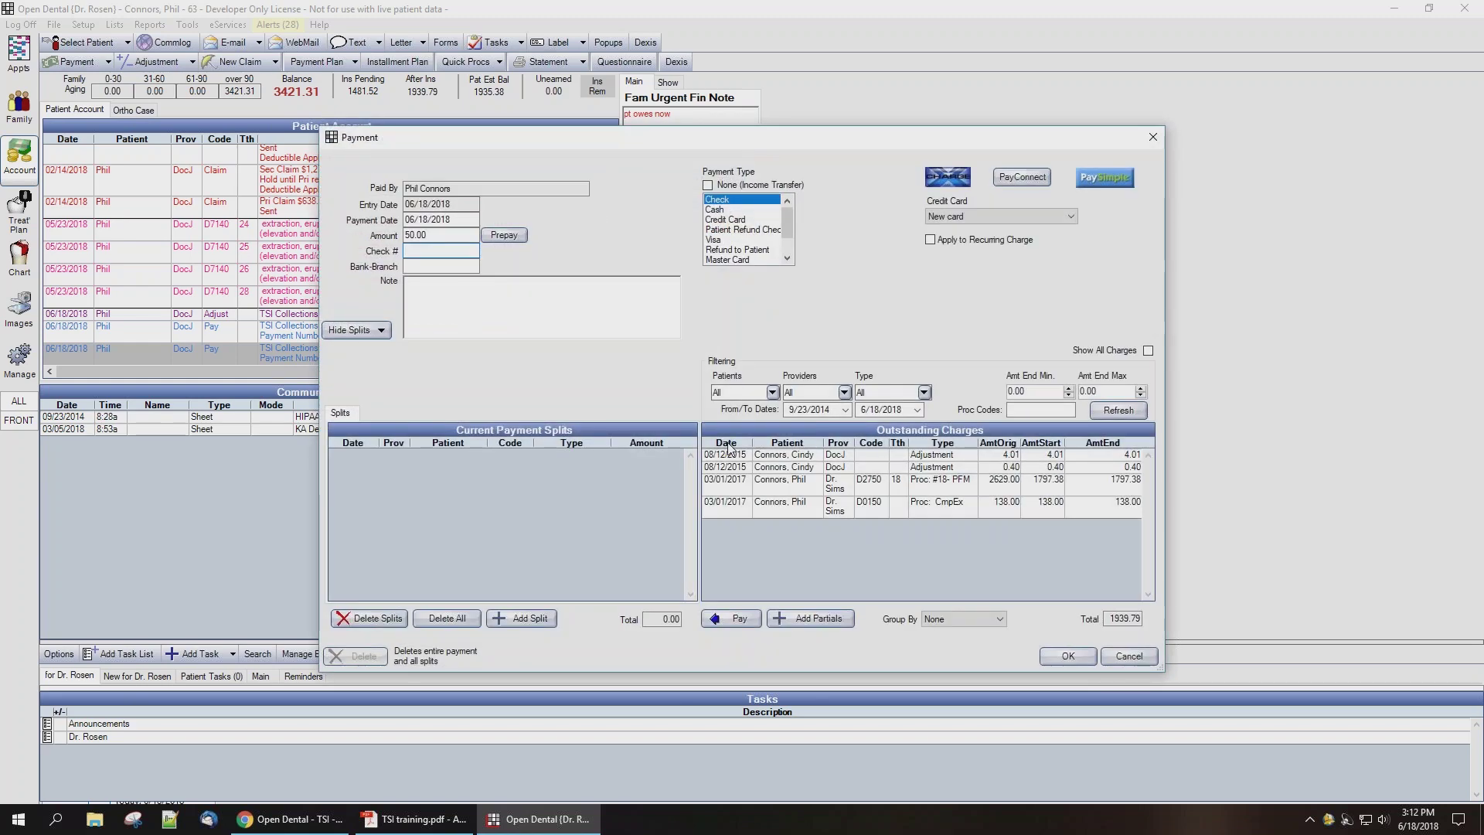
click(408, 235)
text(-)
scroll(788, 228, down, 1)
click(743, 260)
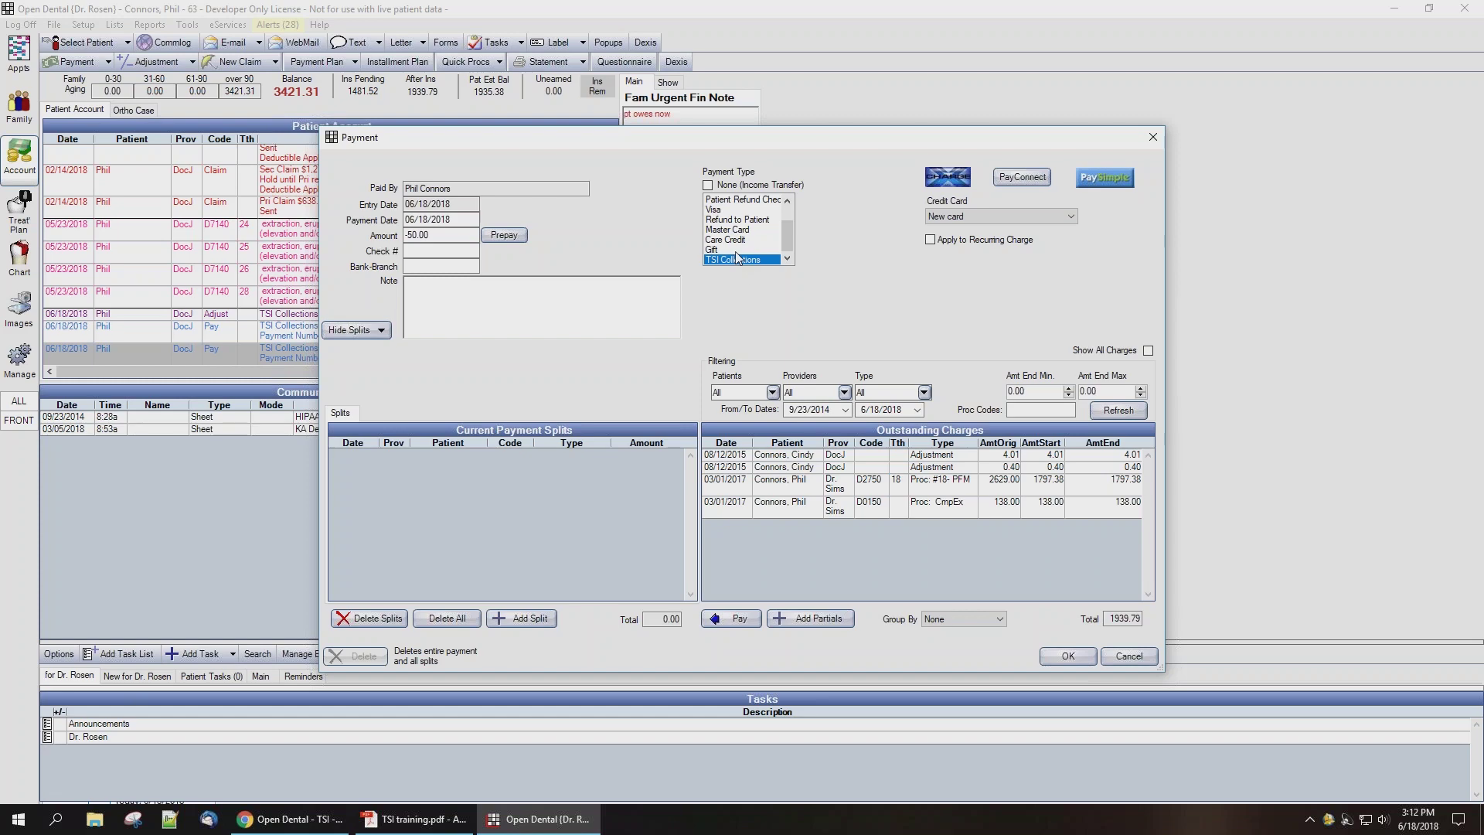
click(1068, 657)
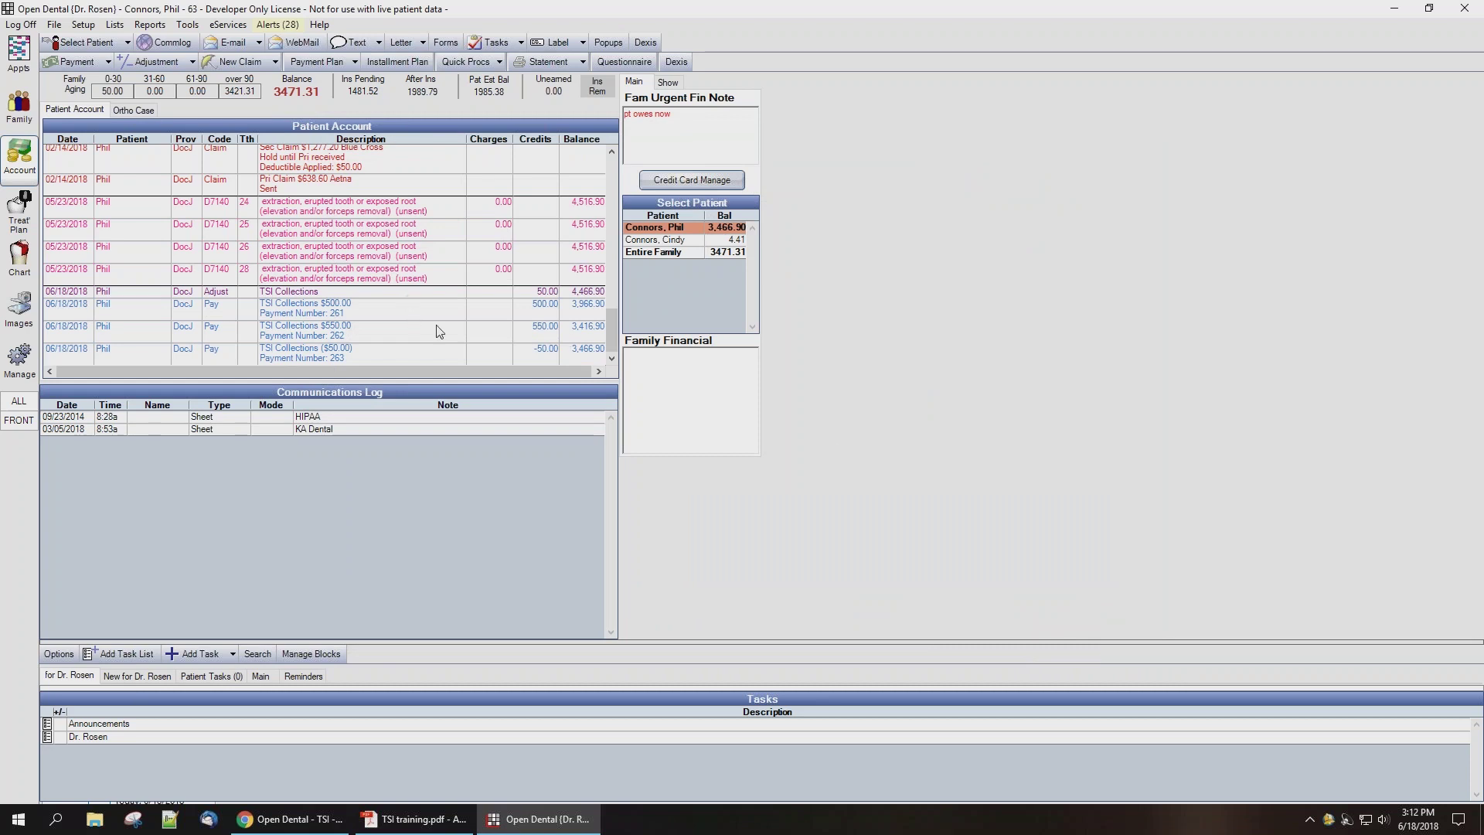
Step: Review the 550 and -50 payments, then save an office-applied TSI Collections adjustment of 50.00
click(418, 337)
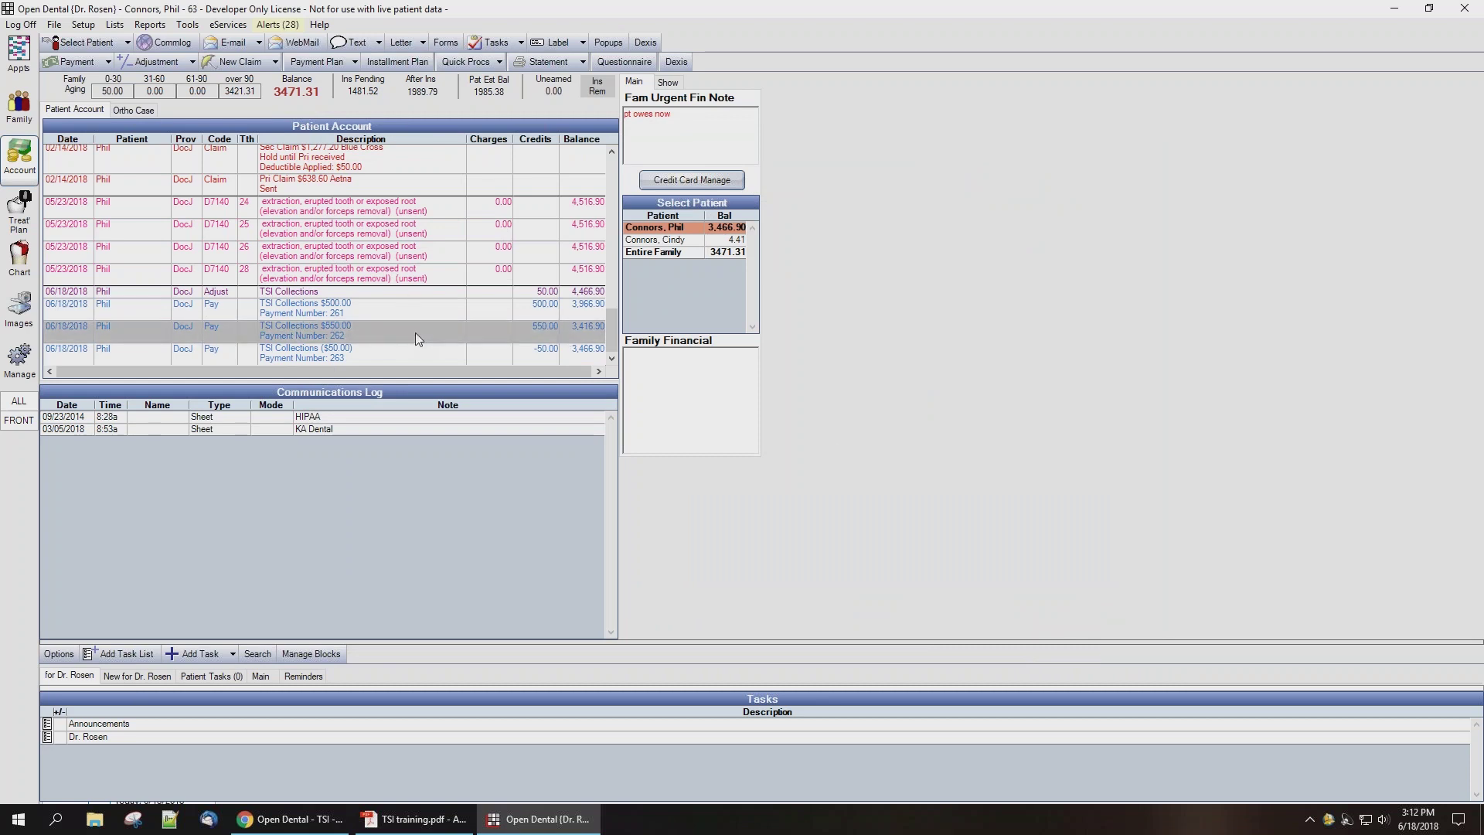
click(391, 357)
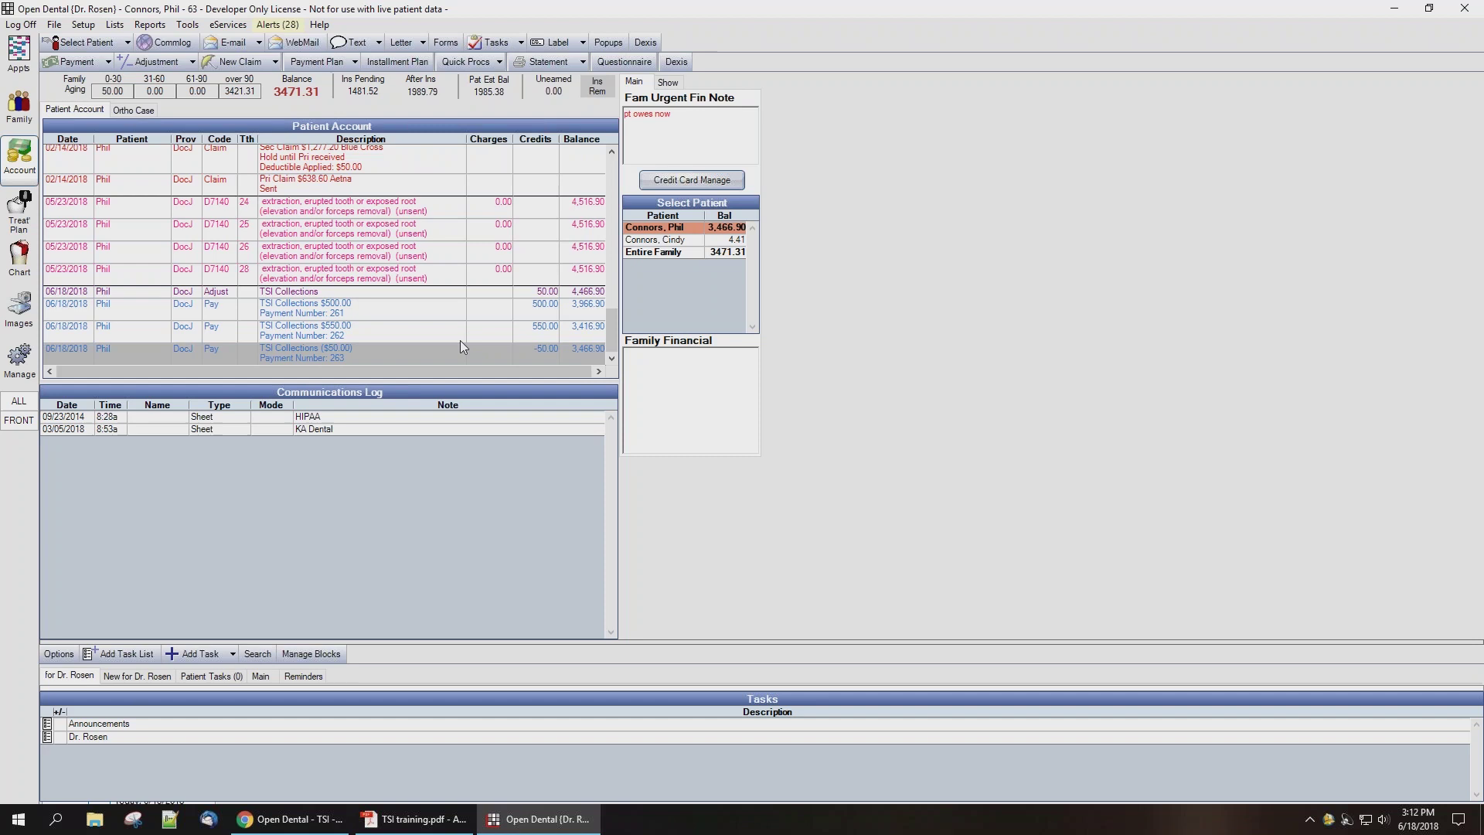
click(156, 62)
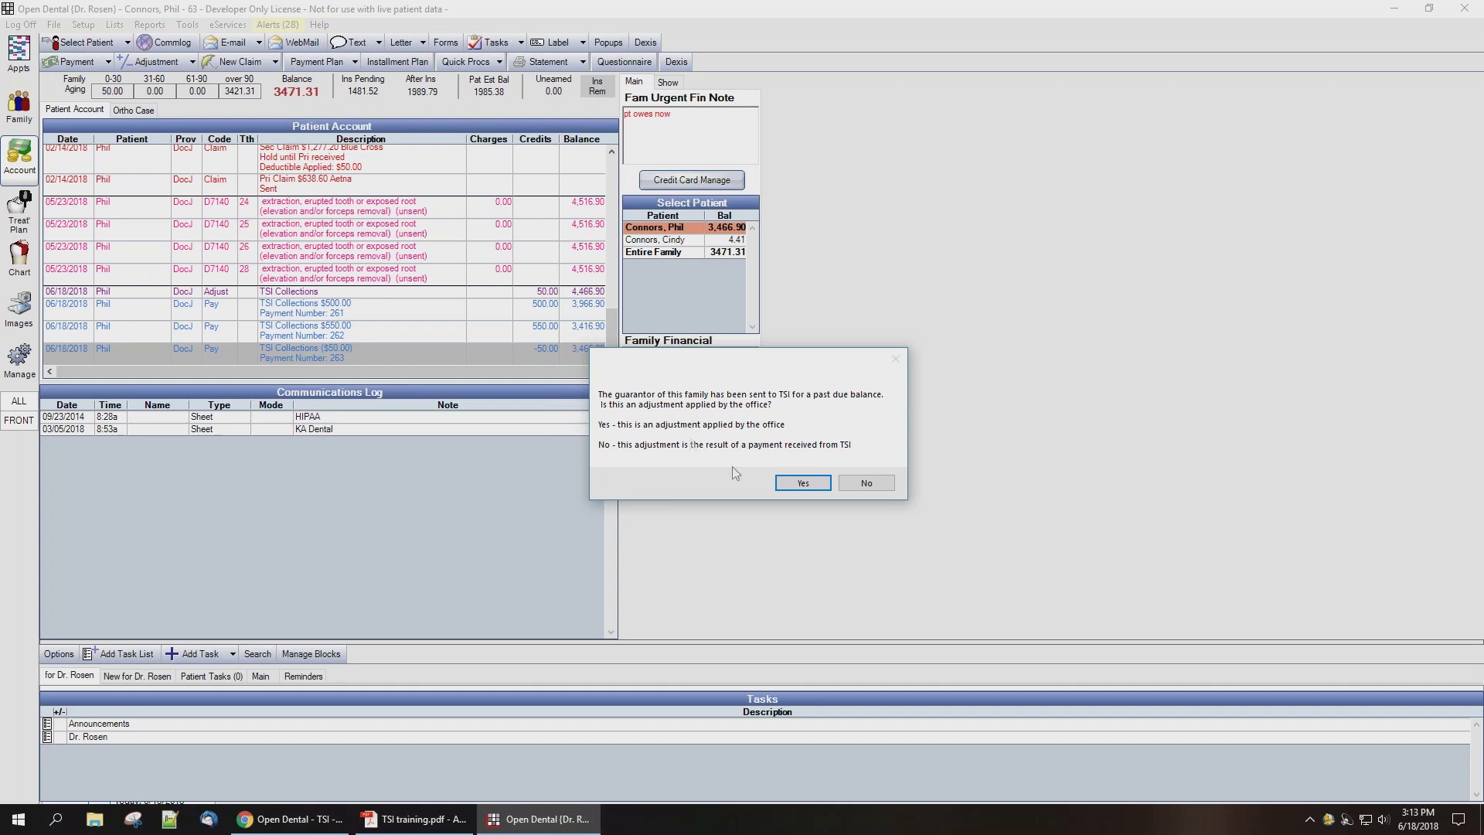
click(804, 485)
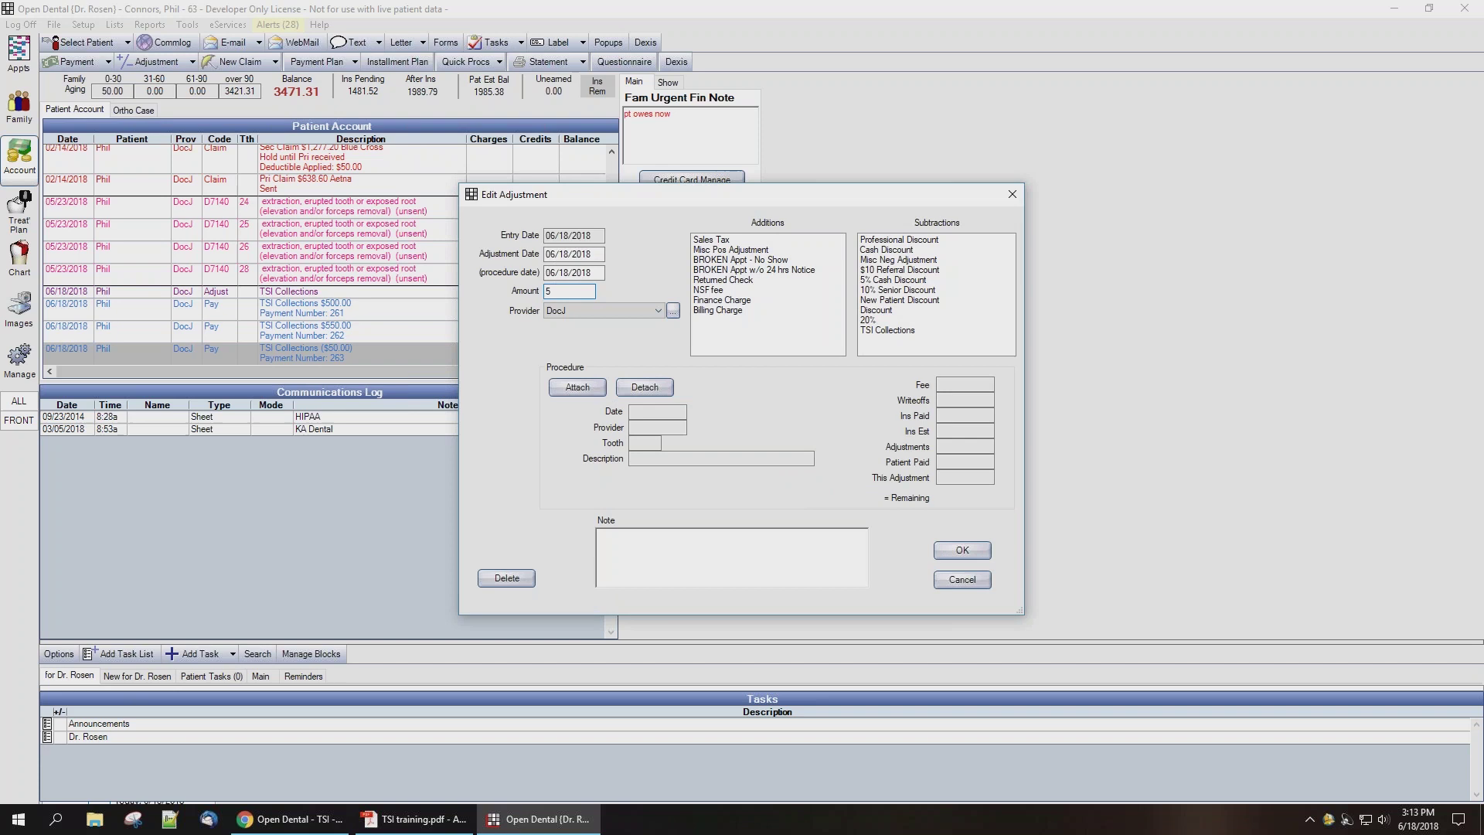
click(889, 330)
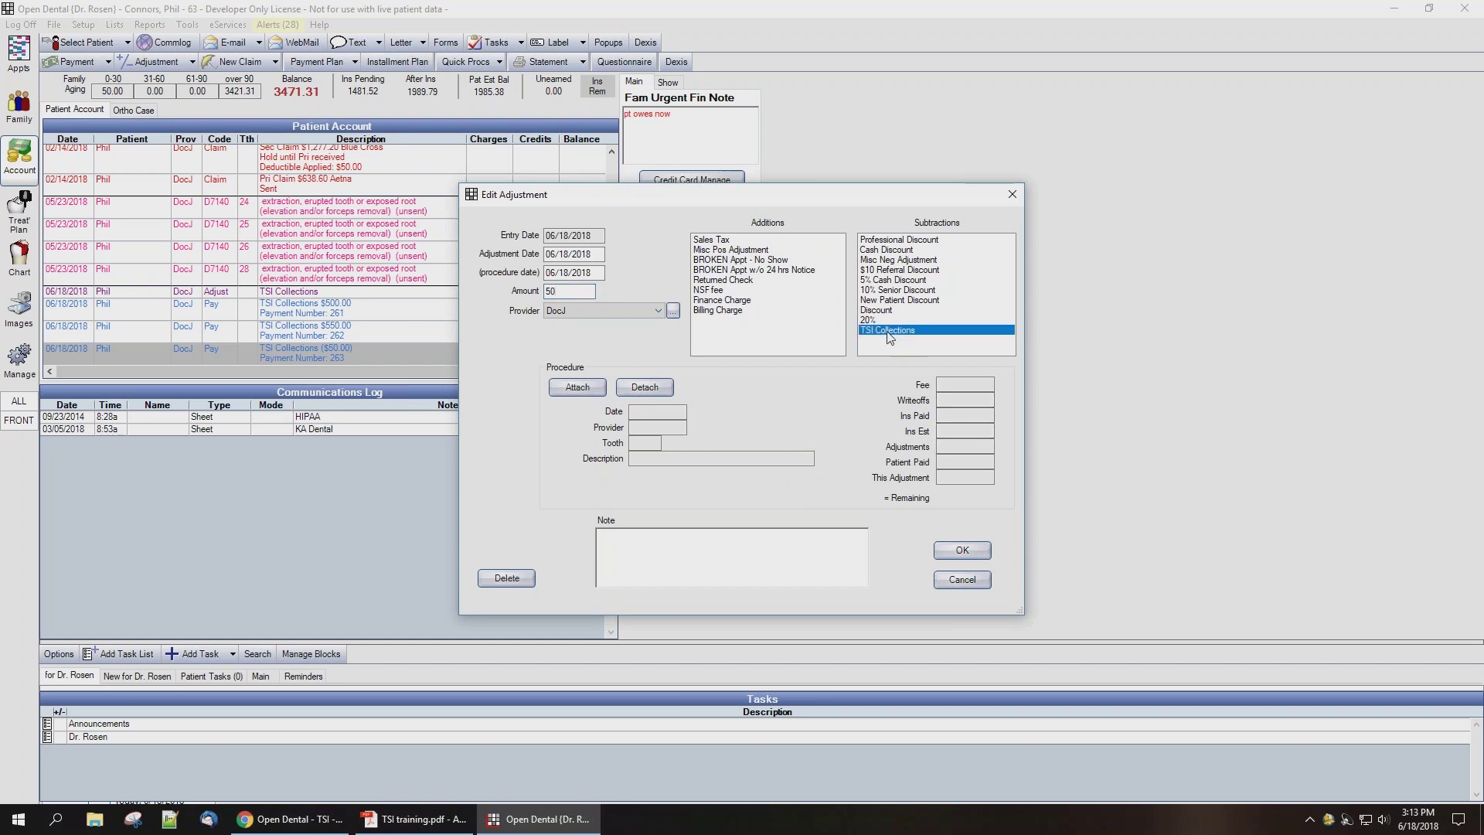
click(953, 552)
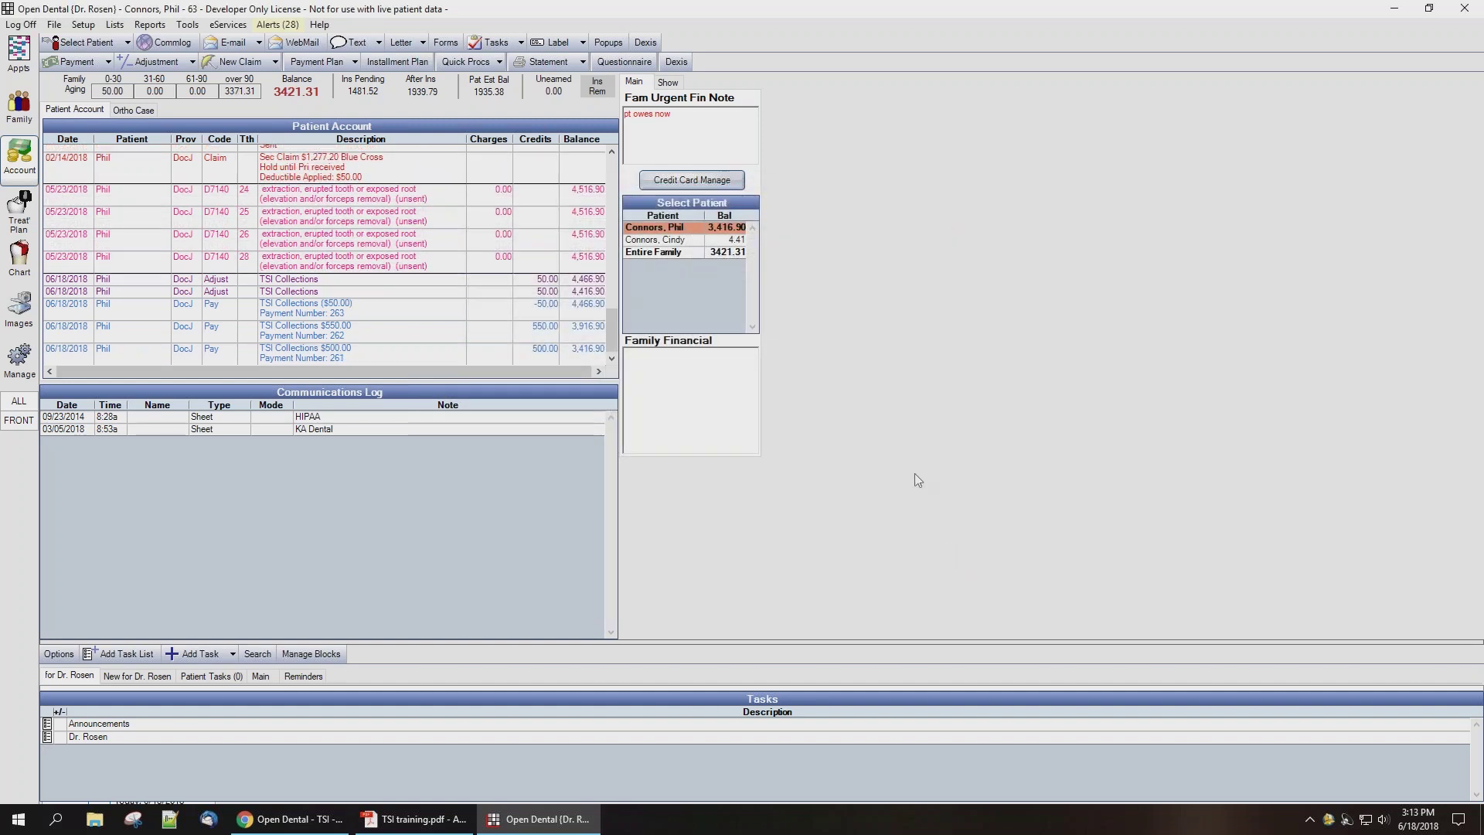